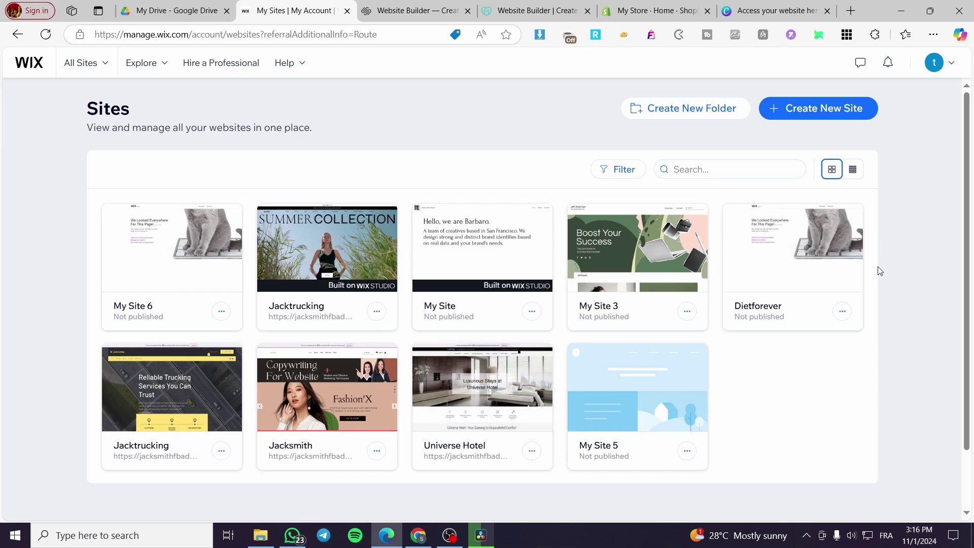
Step: Open the new site creation page to view its editor choices, and close it again
mouse_move(856, 281)
click(801, 109)
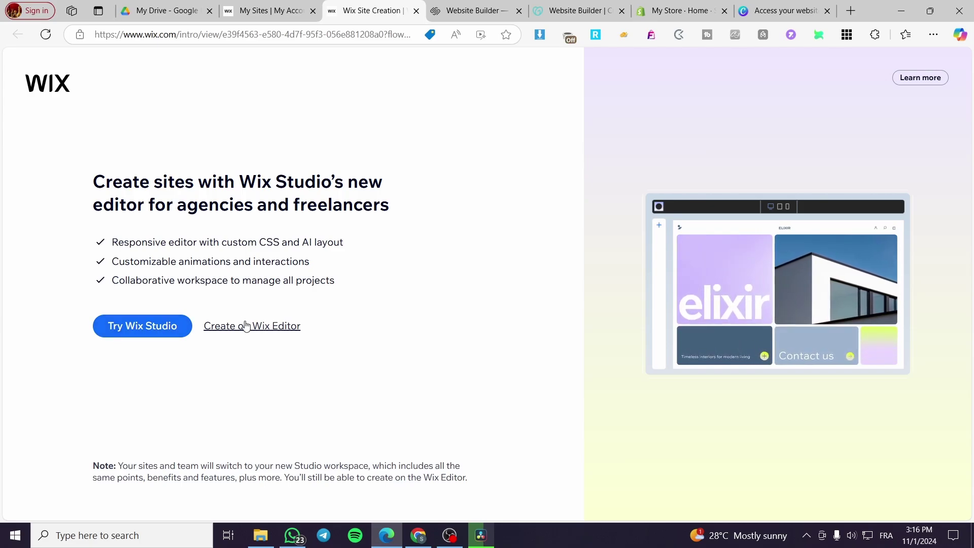
click(416, 11)
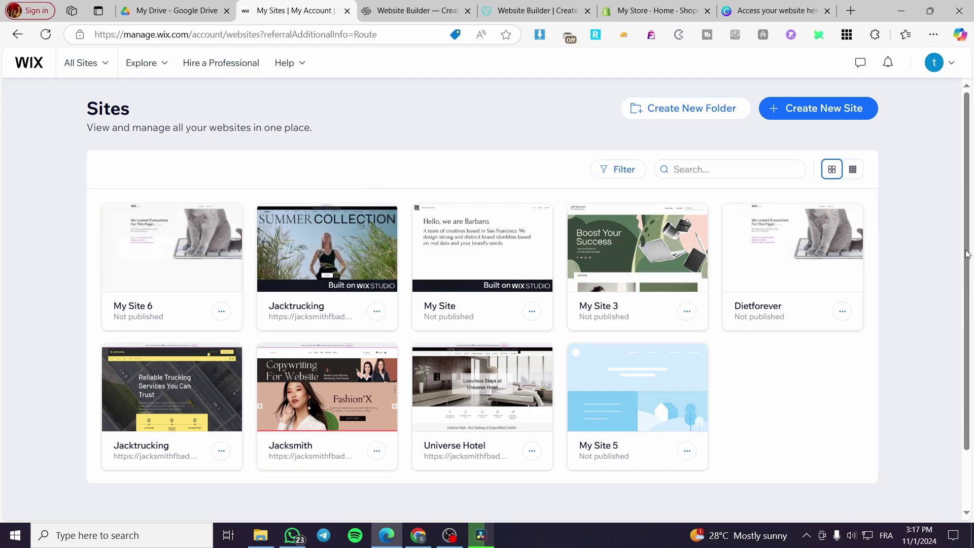
Step: Select My Site 6 from the sites list and open its design in the website editor
mouse_move(160, 254)
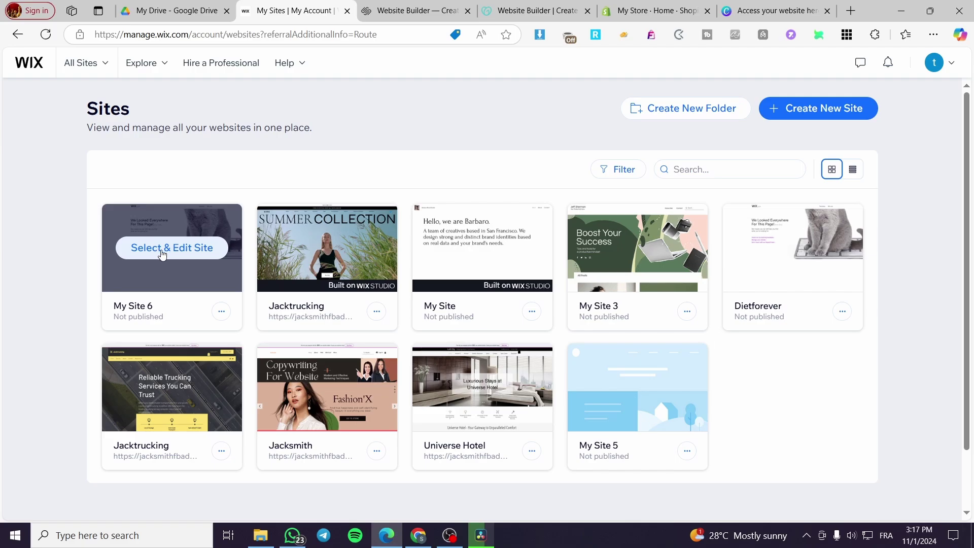
click(166, 250)
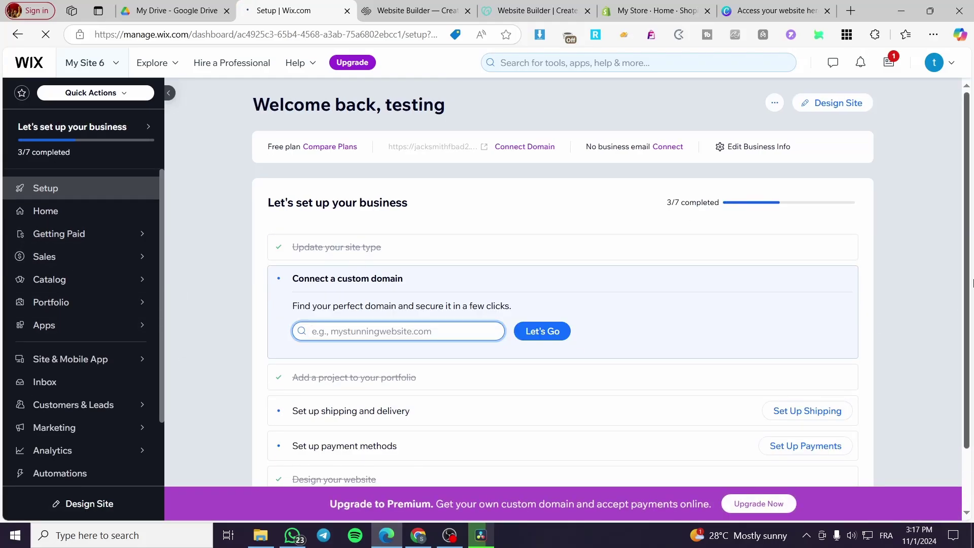
click(856, 105)
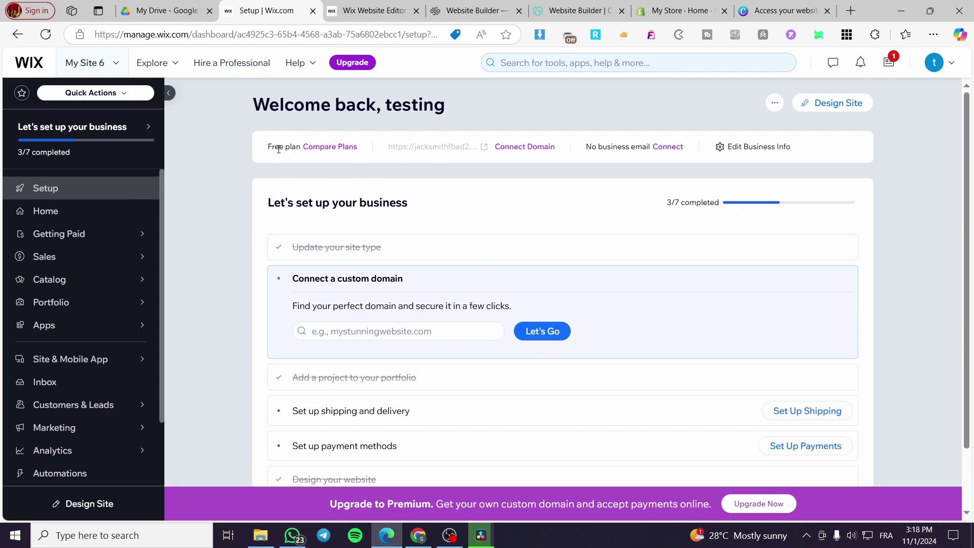
Step: Review the site dashboard's plan information and the full range of its management menu entries
drag(269, 146, 299, 144)
click(300, 162)
mouse_move(59, 285)
scroll(51, 355, down, 2)
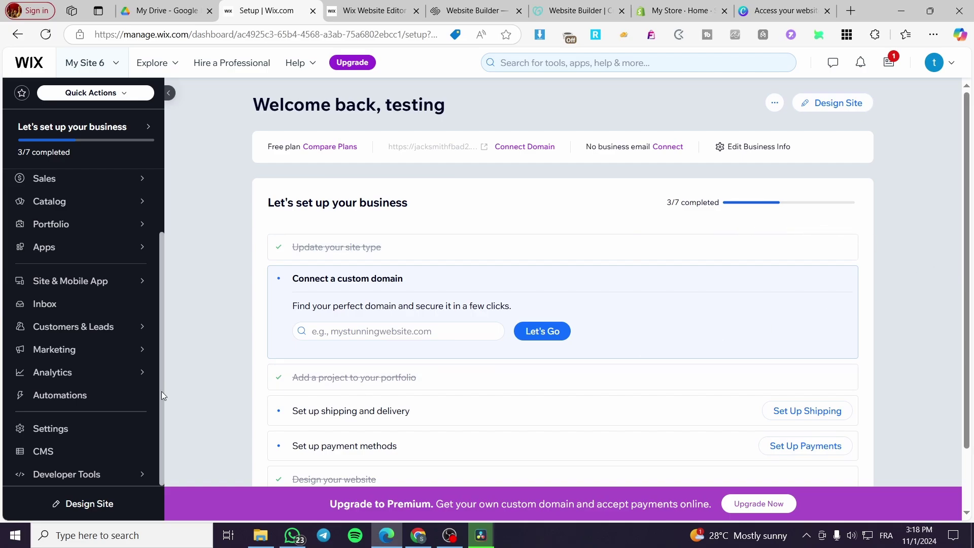
click(345, 5)
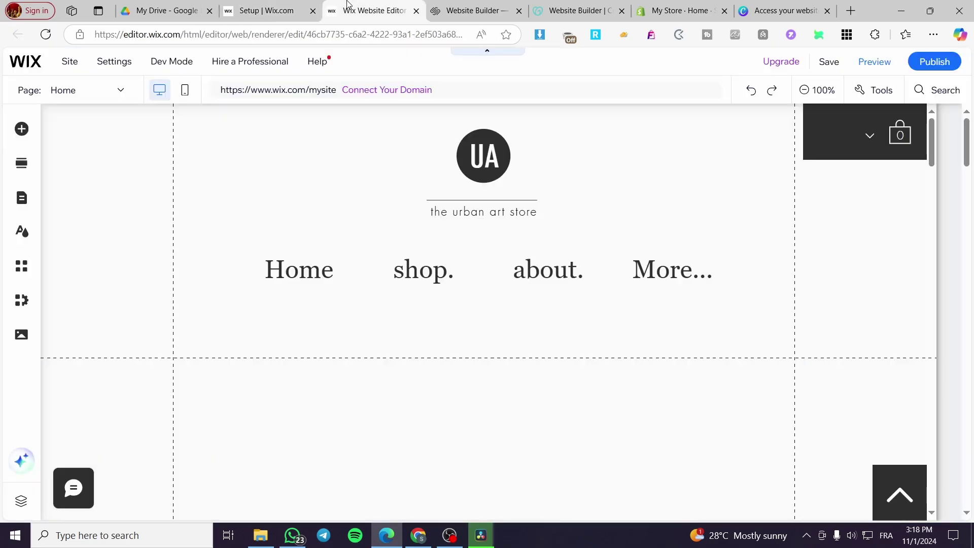
click(281, 7)
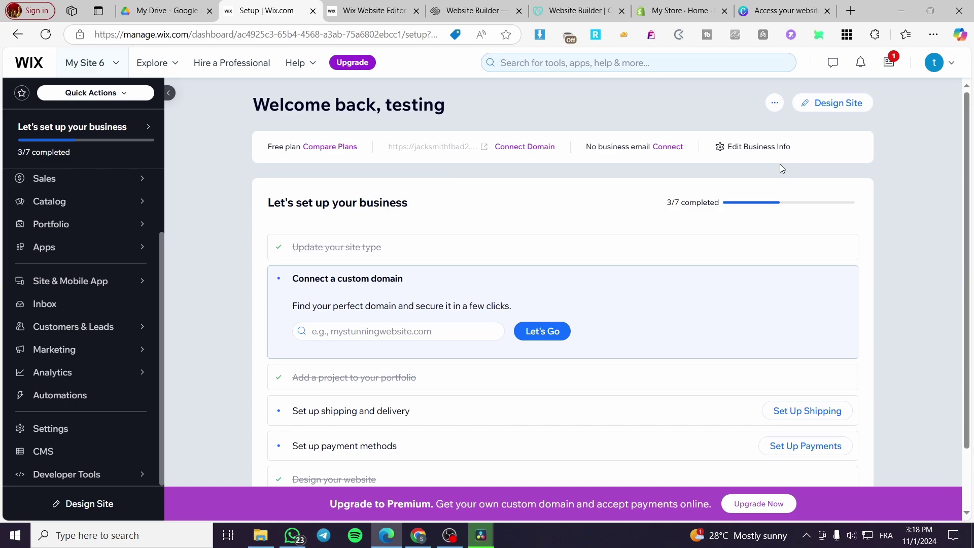
Step: Return to the website editor and examine the home page from its header to the footer
click(833, 103)
scroll(467, 377, down, 10)
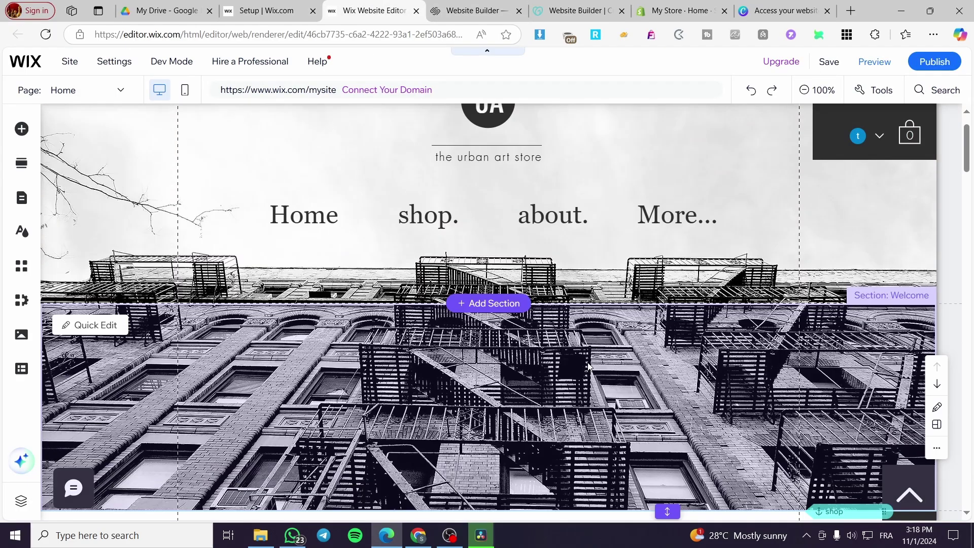
scroll(576, 351, down, 10)
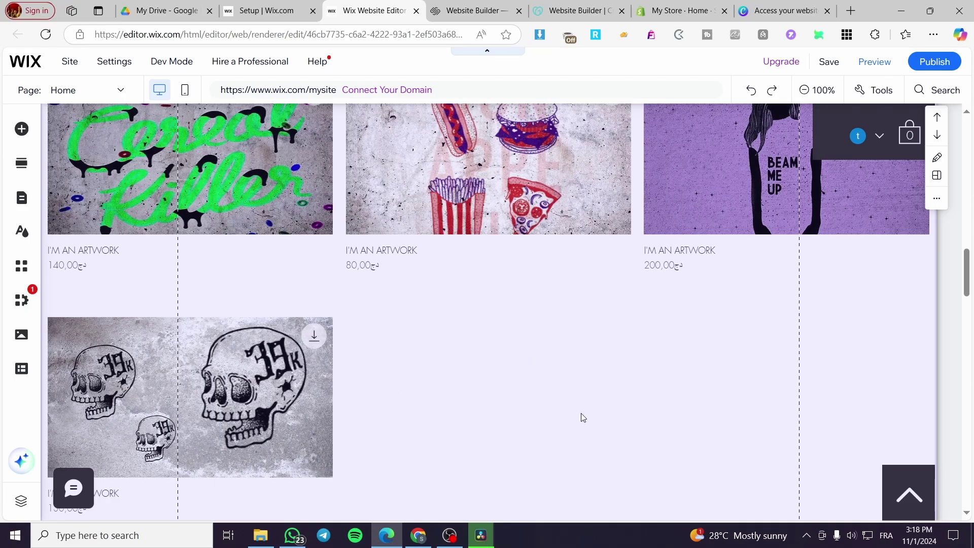
scroll(504, 428, down, 5)
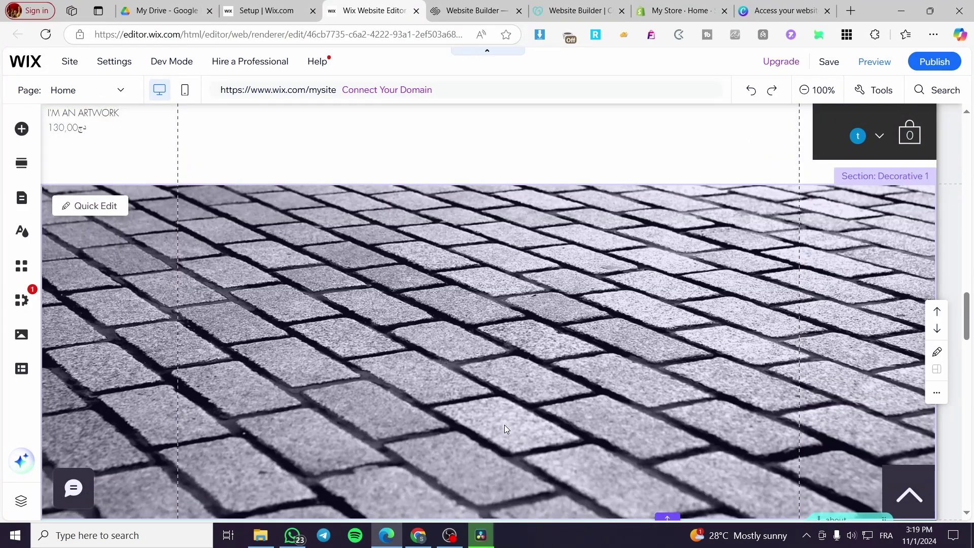
scroll(505, 425, down, 5)
scroll(631, 326, down, 10)
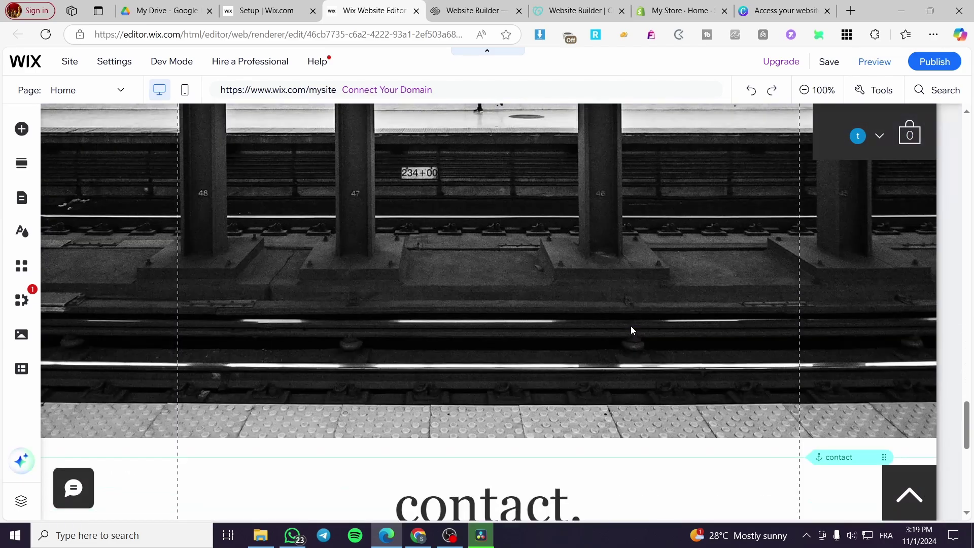
scroll(471, 365, up, 15)
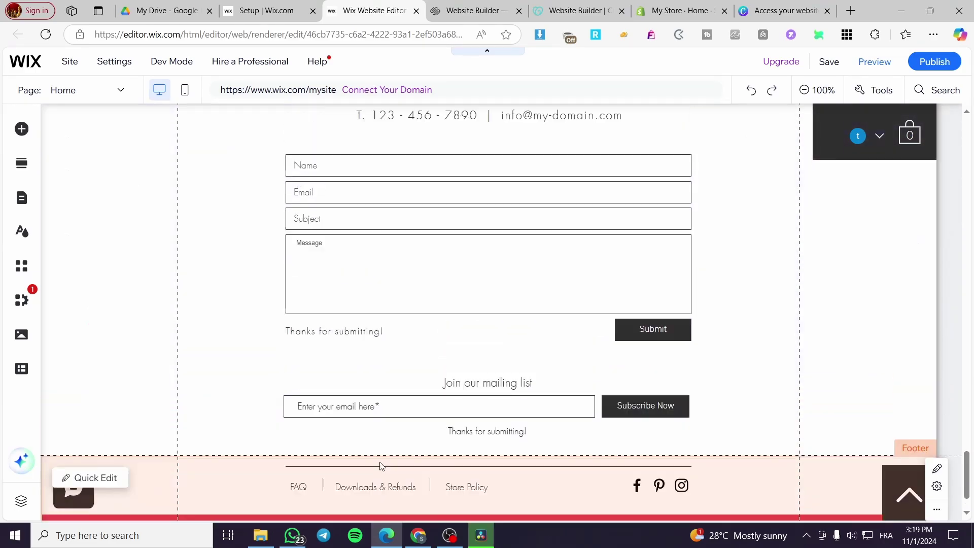
scroll(147, 285, up, 10)
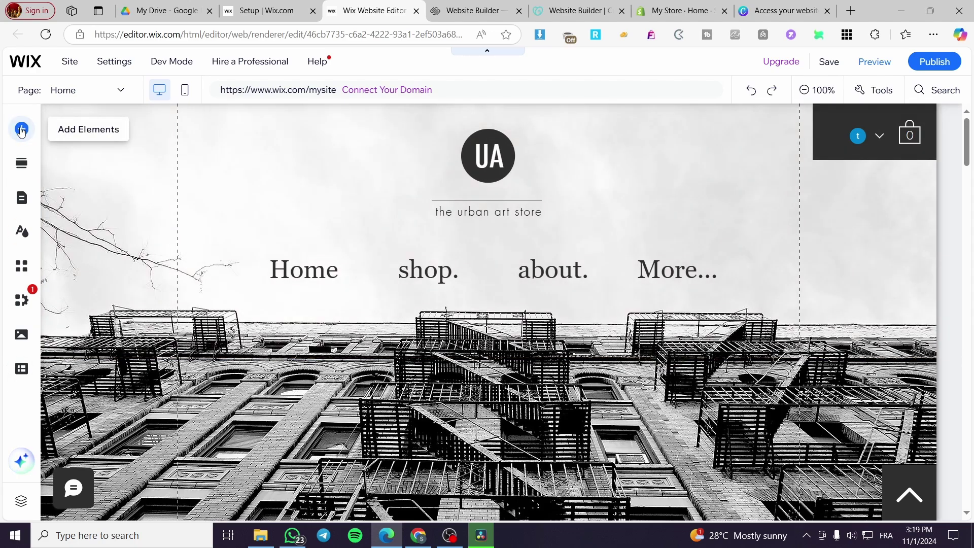
Step: Browse the addable element categories, including Text, Button, Strip, Embed Code, Bookings and Decorative
click(21, 129)
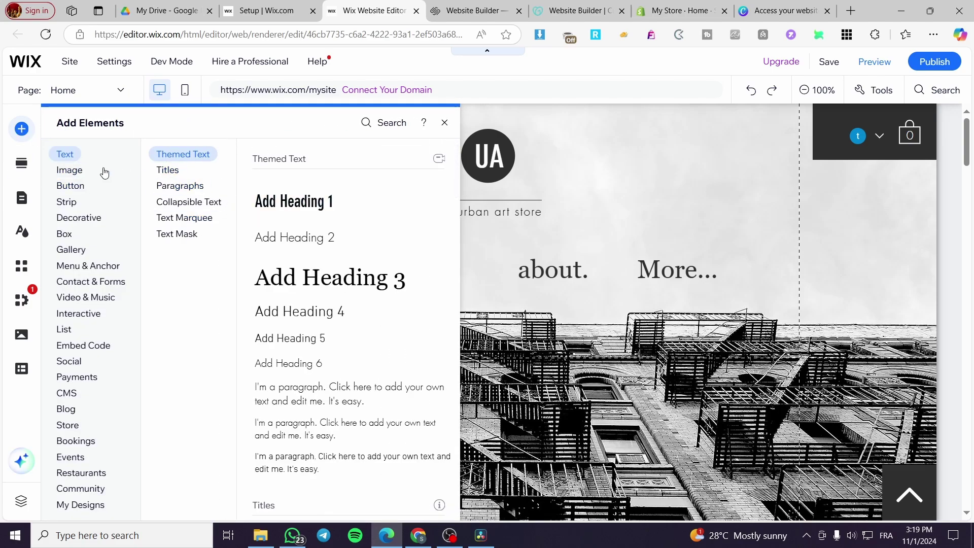
click(81, 185)
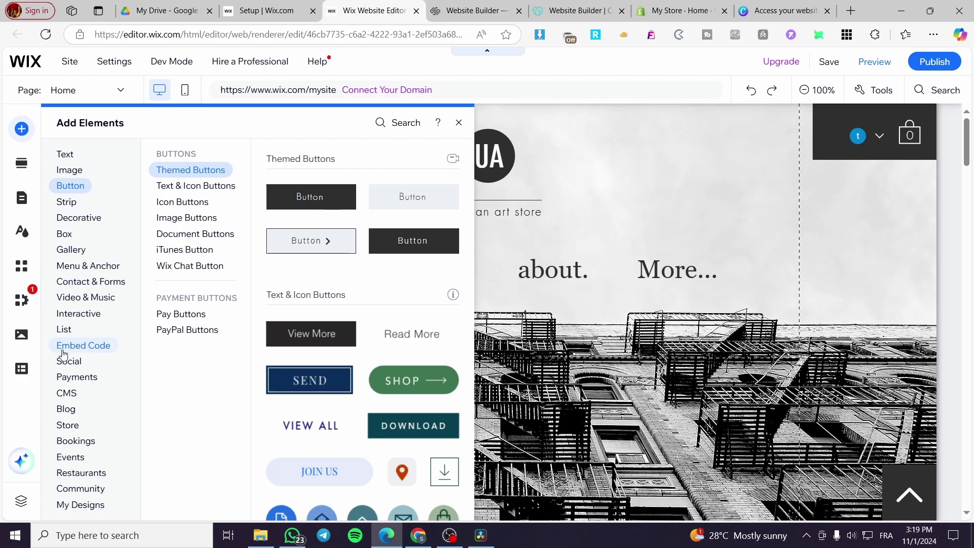
click(81, 346)
click(76, 441)
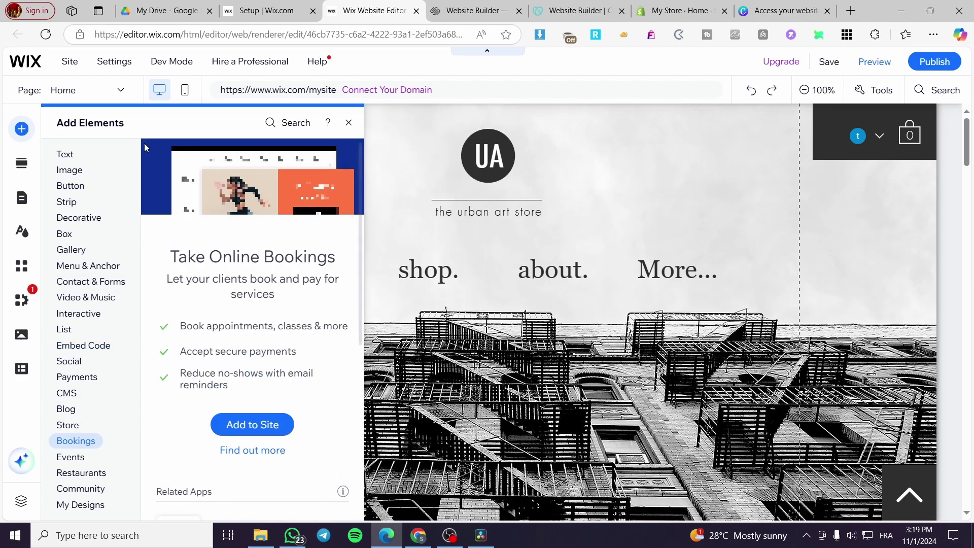
click(71, 155)
click(76, 186)
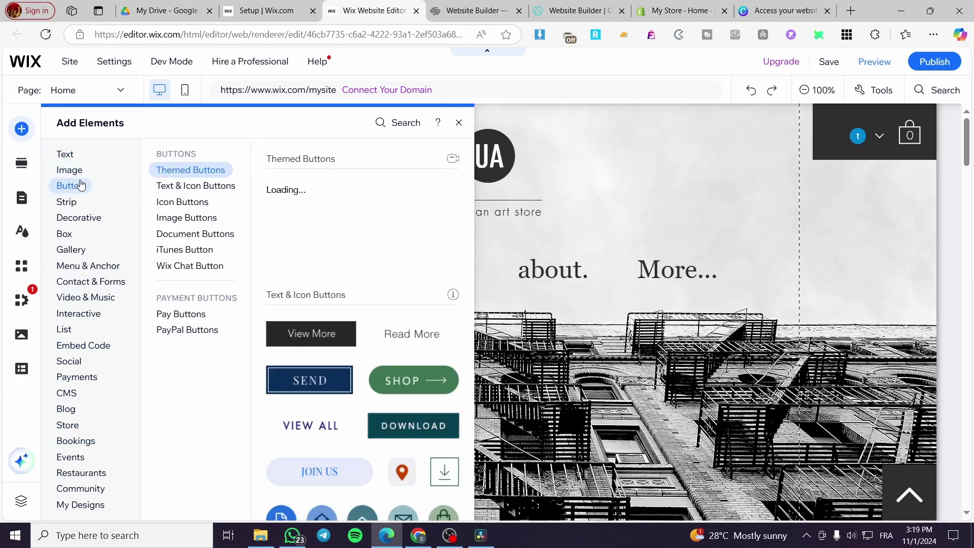
click(66, 202)
click(73, 217)
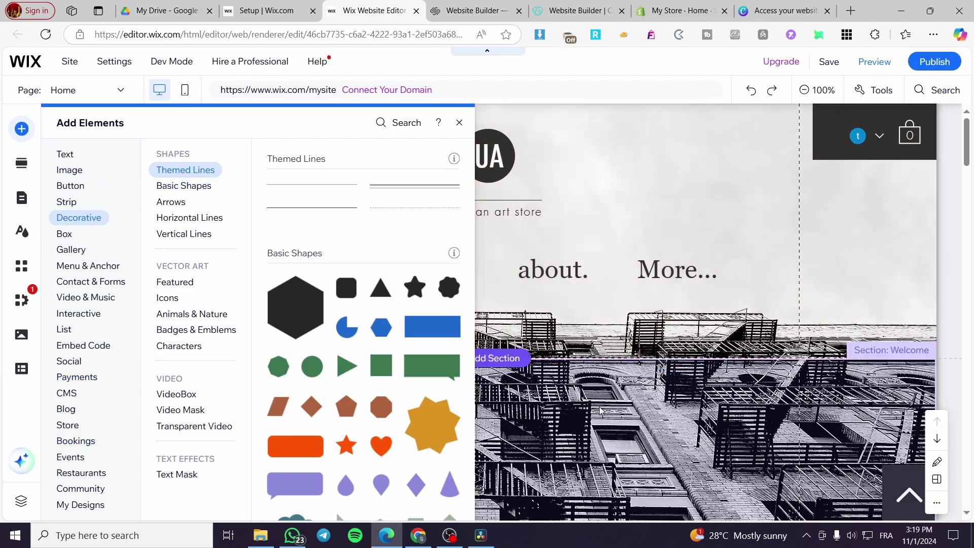
scroll(604, 257, down, 2)
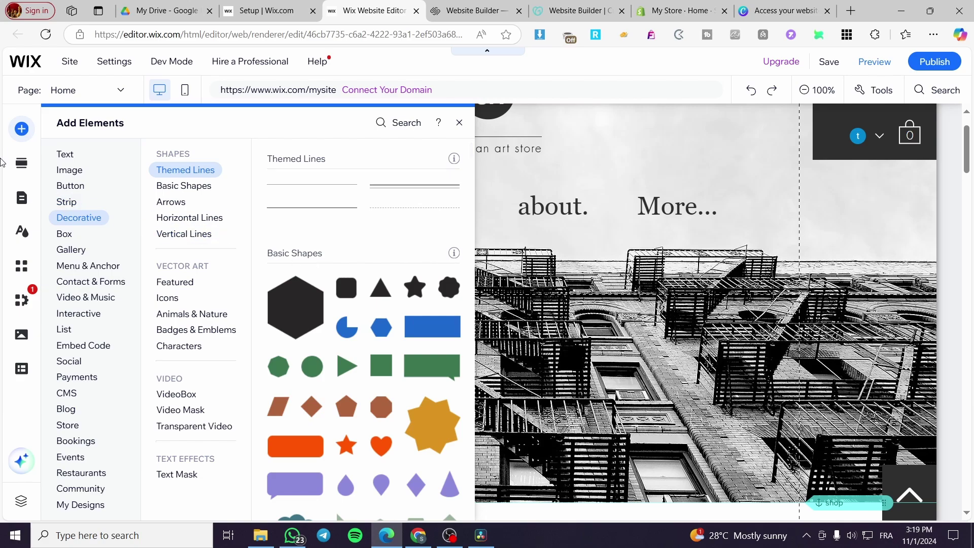
Step: Look over the ready-made section templates and categories available for the home page
click(21, 163)
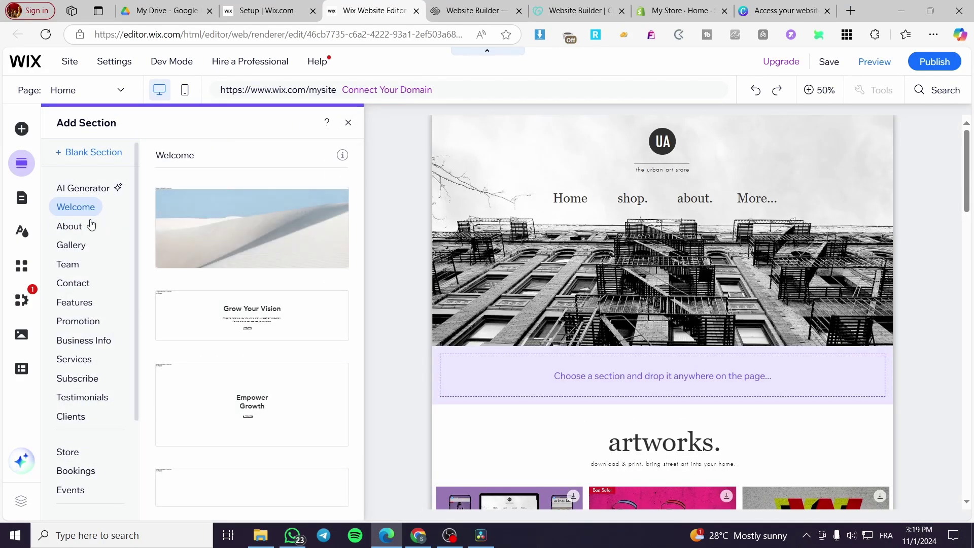
scroll(735, 376, down, 3)
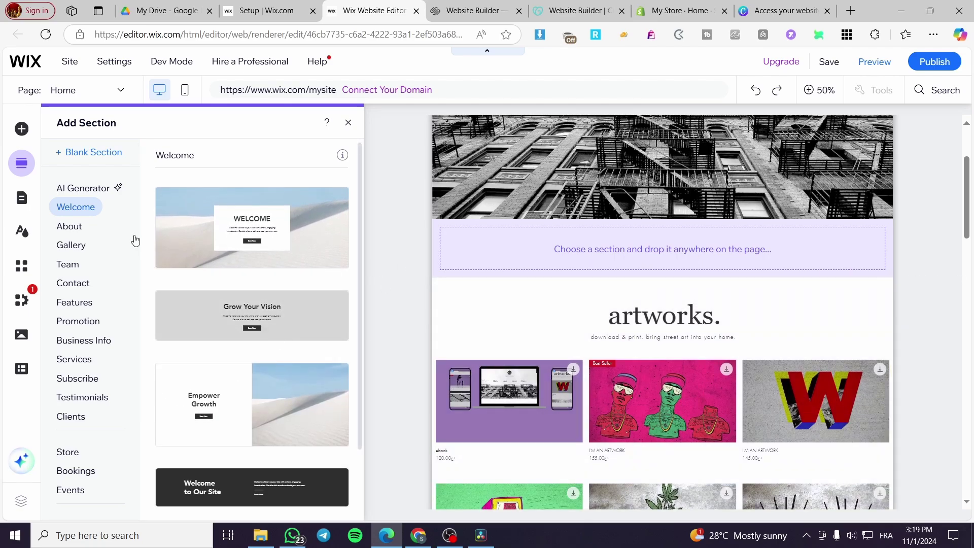
scroll(78, 217, down, 3)
scroll(84, 295, up, 3)
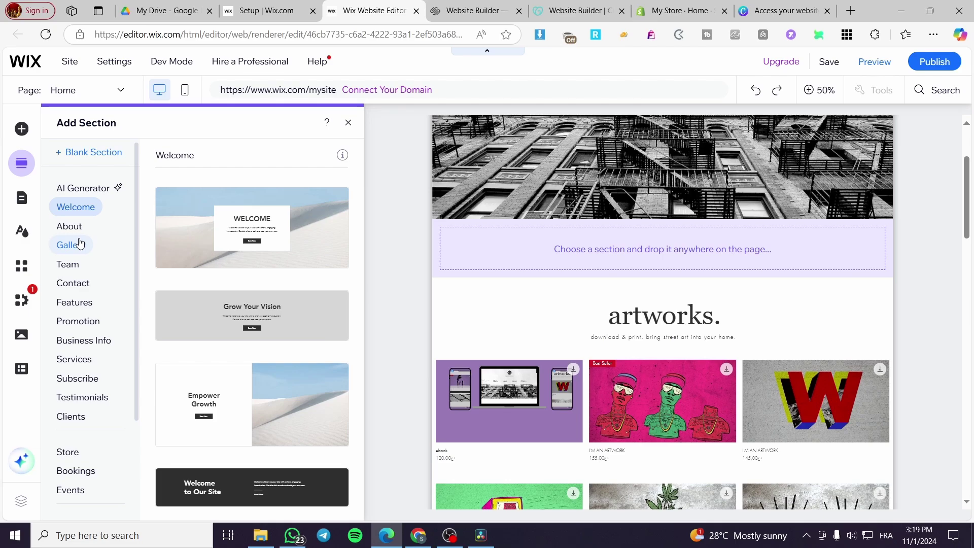
Step: Review the site's store pages and site menu entries, and close the page list
click(18, 201)
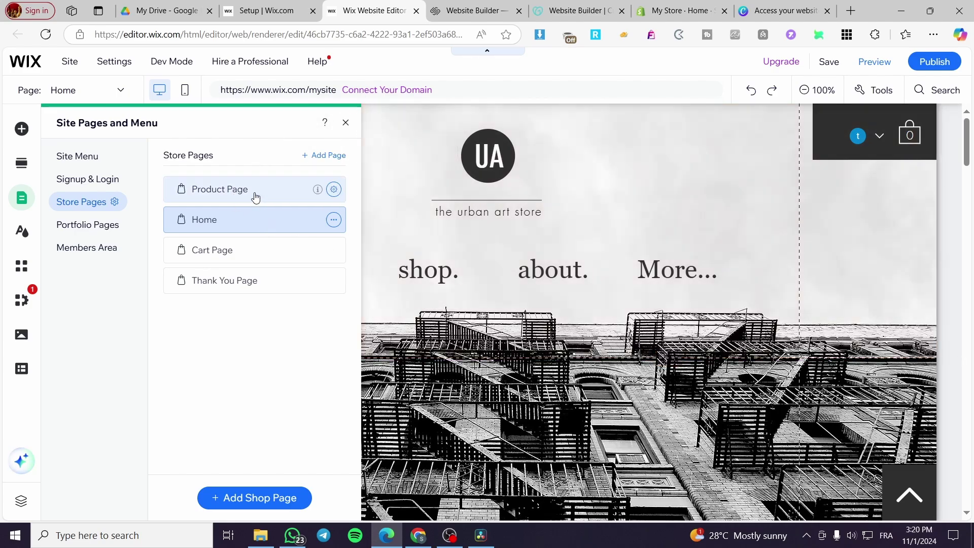
click(75, 158)
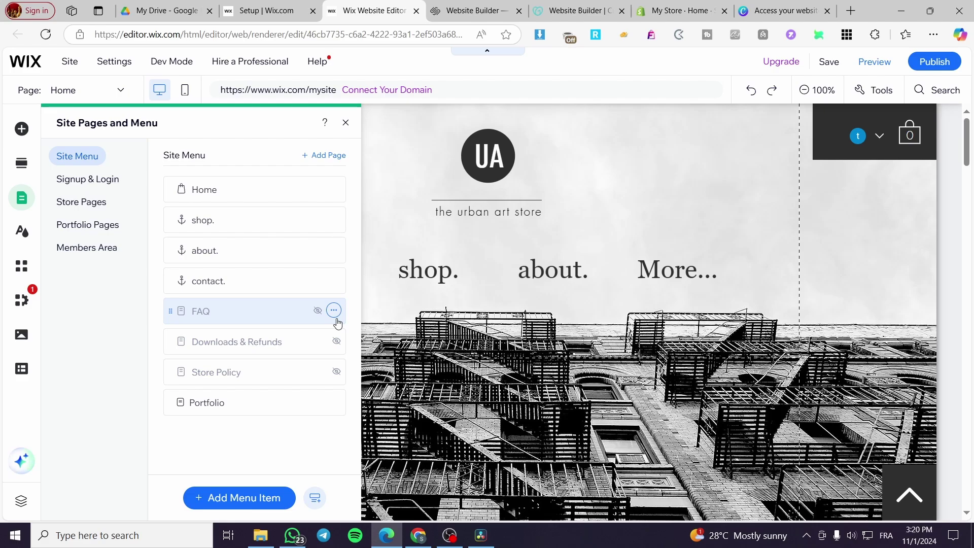
click(347, 123)
Step: Insert a blank section between the artworks grid and the Decorative 1 section, and dismiss the designed section templates
scroll(609, 331, down, 5)
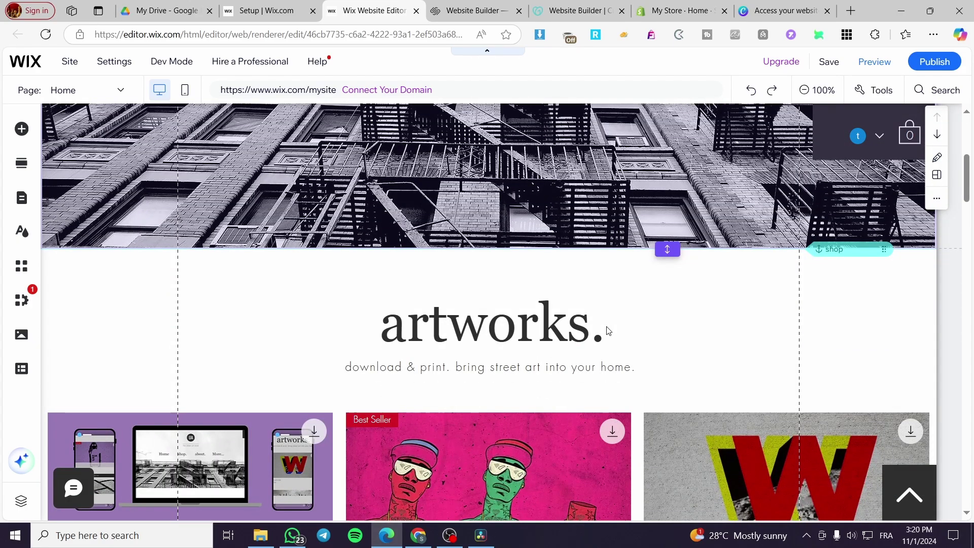
scroll(609, 330, down, 10)
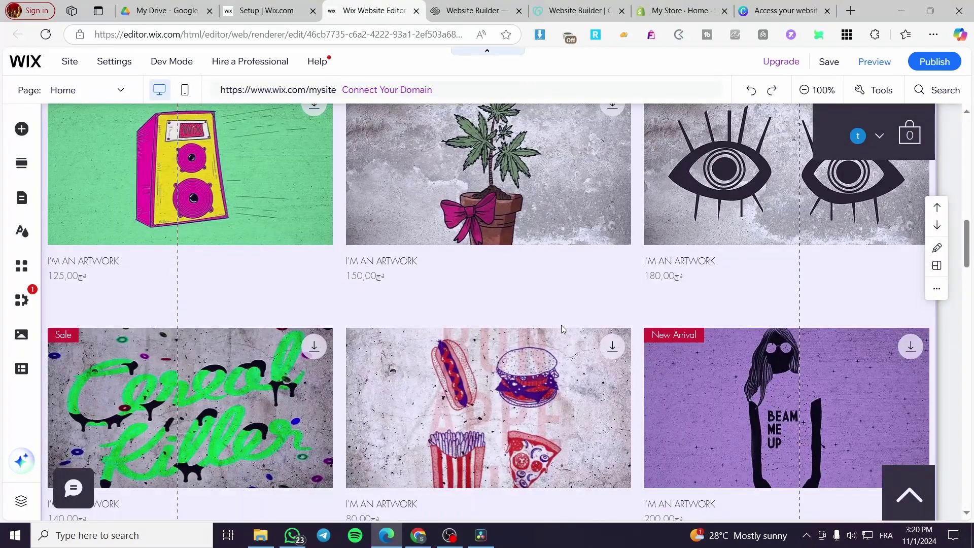
scroll(561, 329, down, 7)
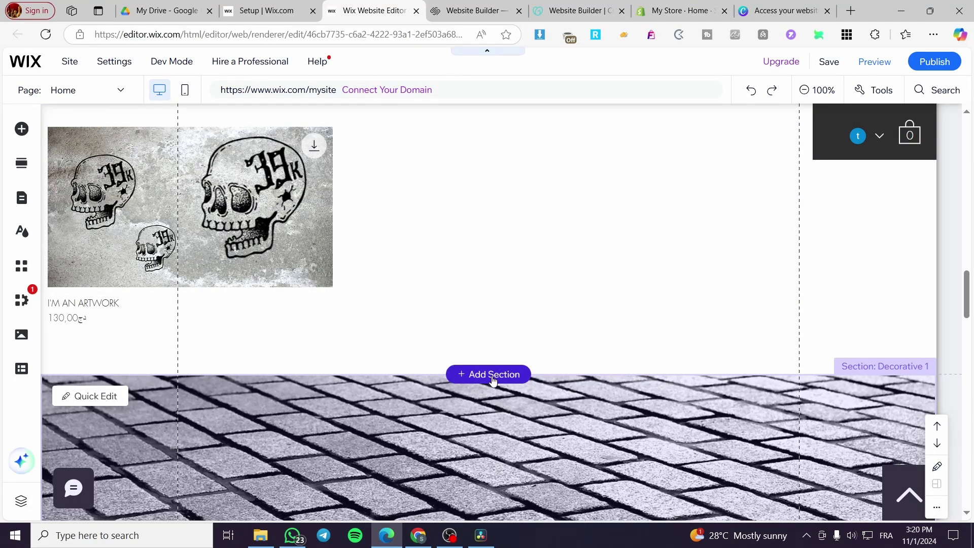
click(493, 379)
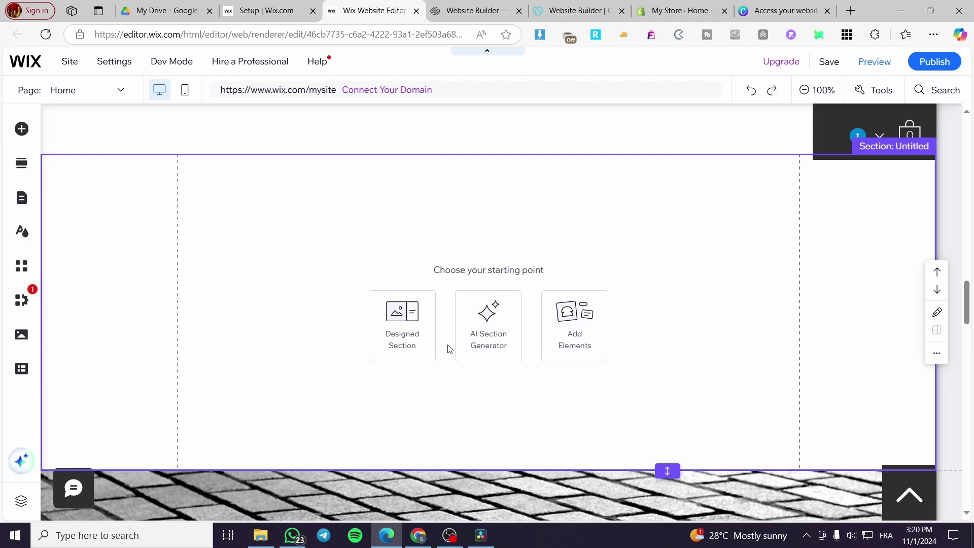
click(409, 343)
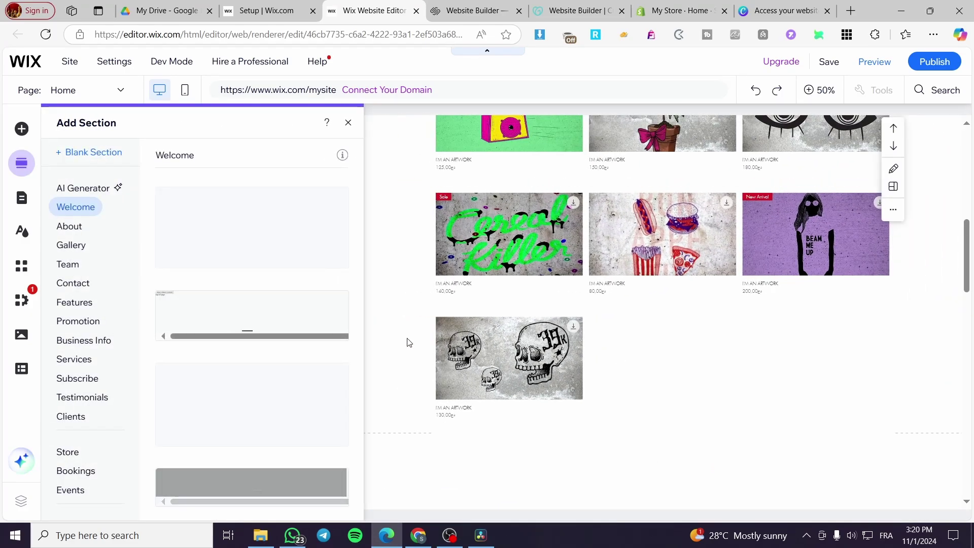
click(348, 123)
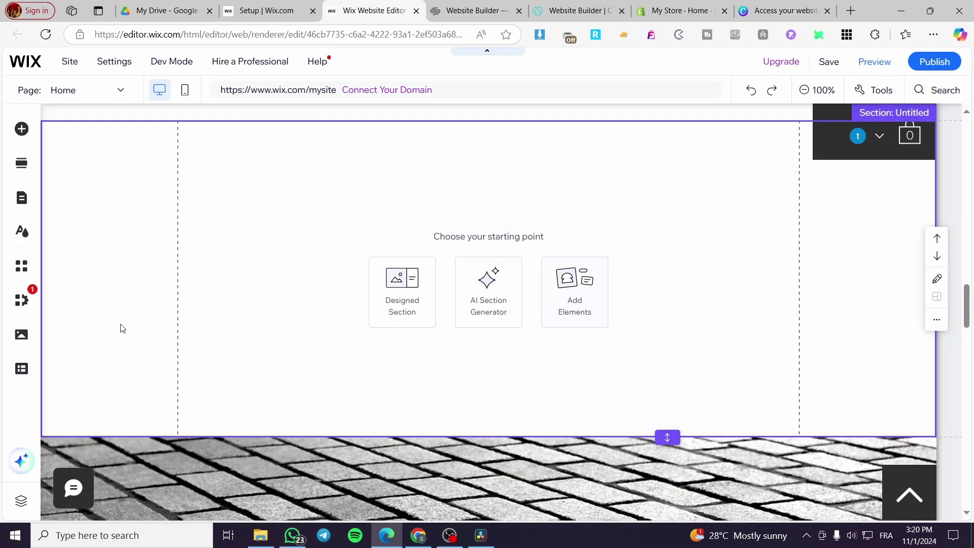
Step: Add the blue rectangle from the basic shapes and place it in the upper-left area of the new section
click(21, 128)
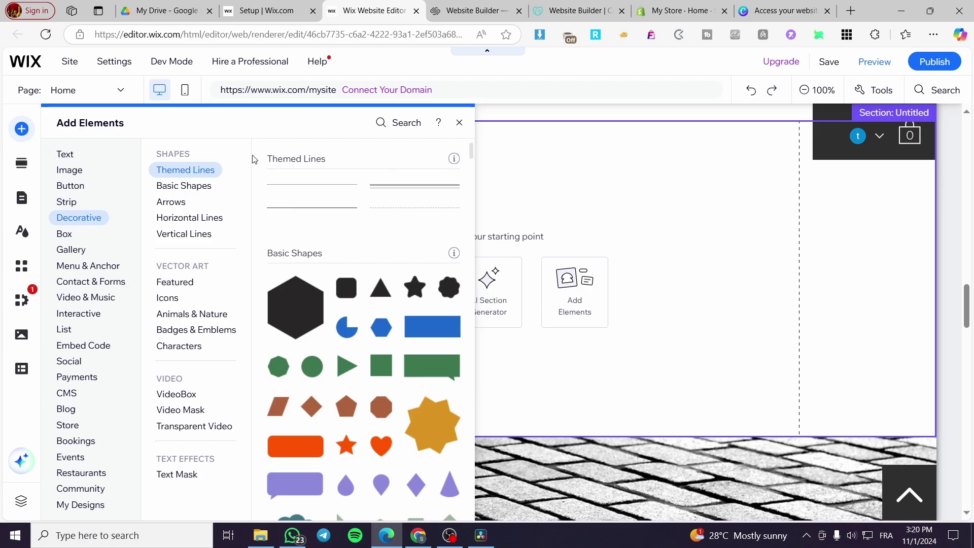
click(92, 281)
click(91, 223)
drag(430, 331, 374, 330)
drag(331, 261, 320, 191)
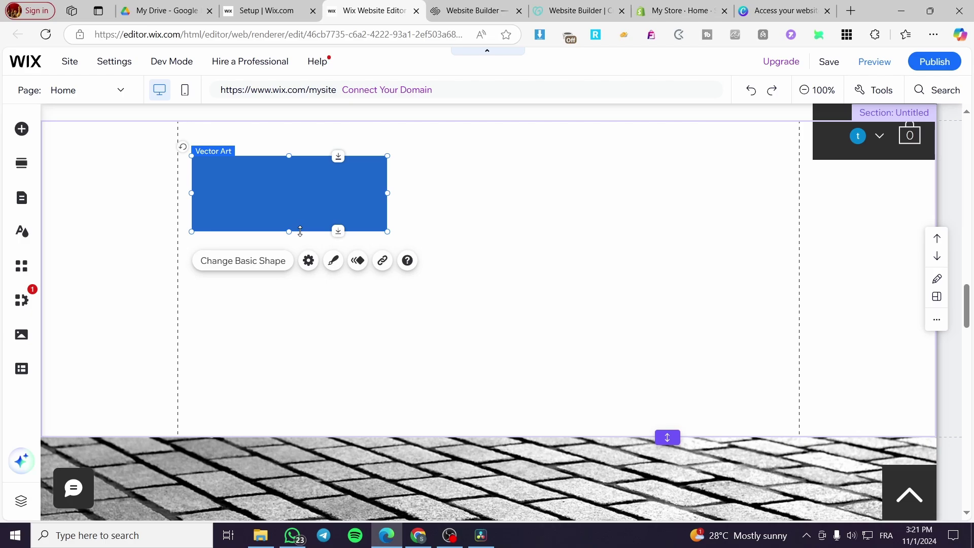
Step: Duplicate the blue rectangle twice and stack the copies below it as an evenly spaced column of three
key(ctrl+d)
drag(324, 219, 302, 364)
key(ctrl+d)
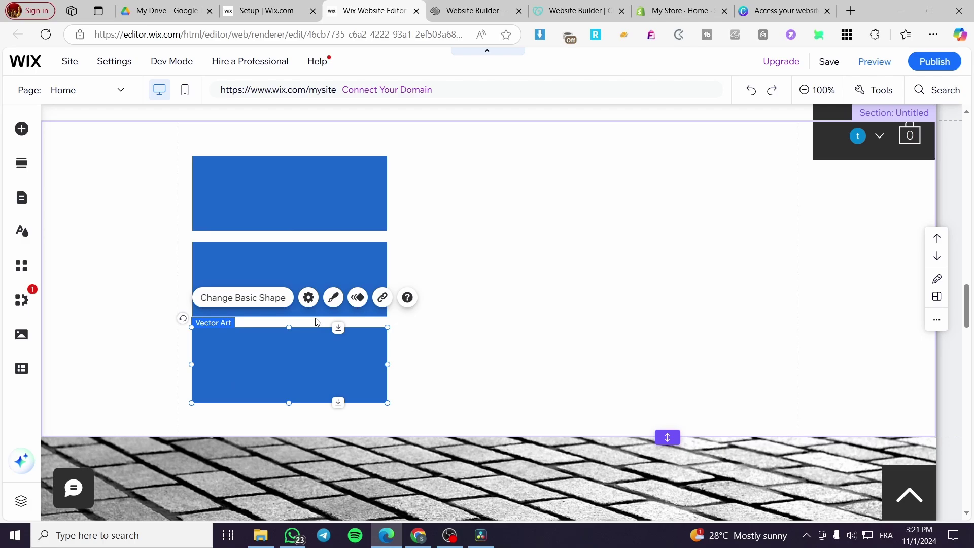
Step: Duplicate the whole column of rectangles twice across the section to form a three-by-three grid, and select the top-left rectangle
shift+click(305, 267)
shift+click(303, 203)
drag(320, 236, 734, 204)
key(ctrl+d)
key(ctrl+d)
click(280, 200)
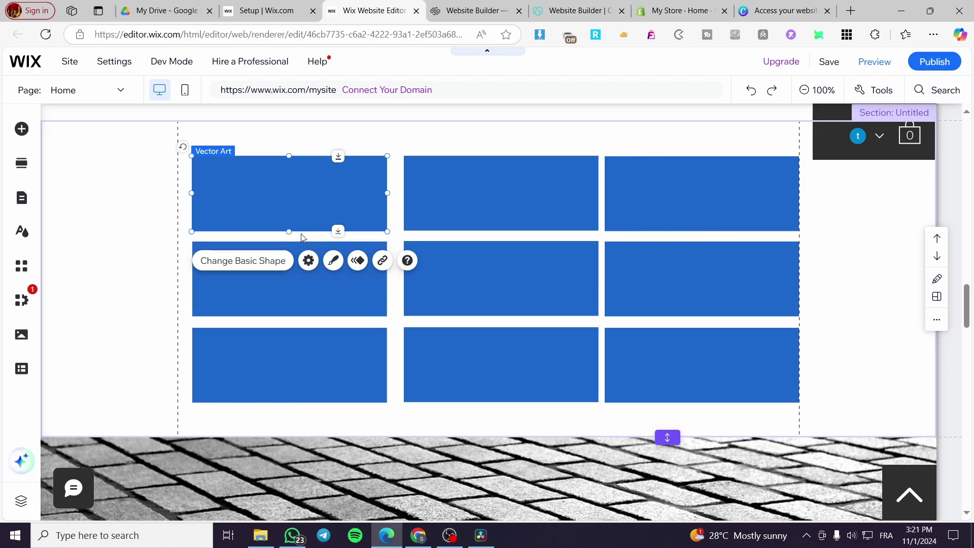
Step: Fill the top-left rectangle of the grid with the green theme color
click(333, 260)
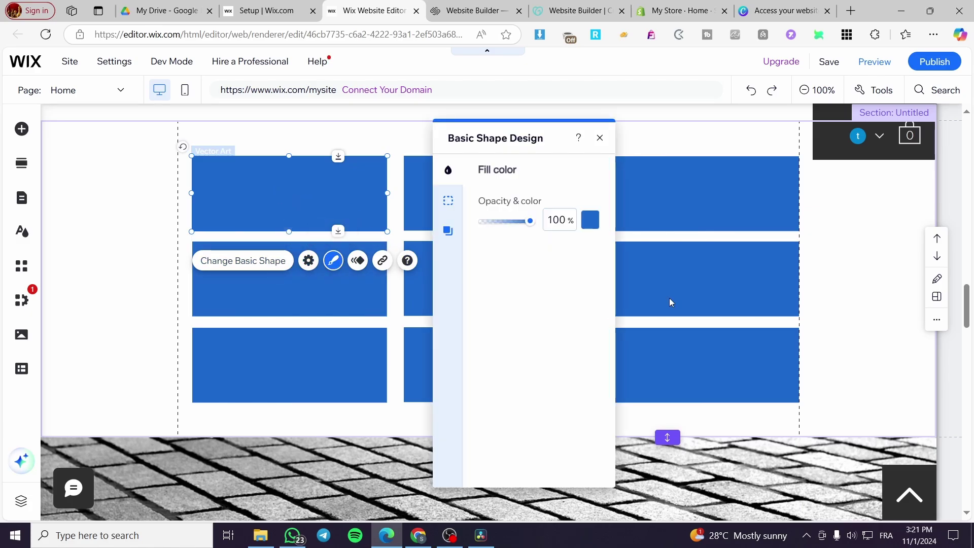
click(590, 220)
click(473, 265)
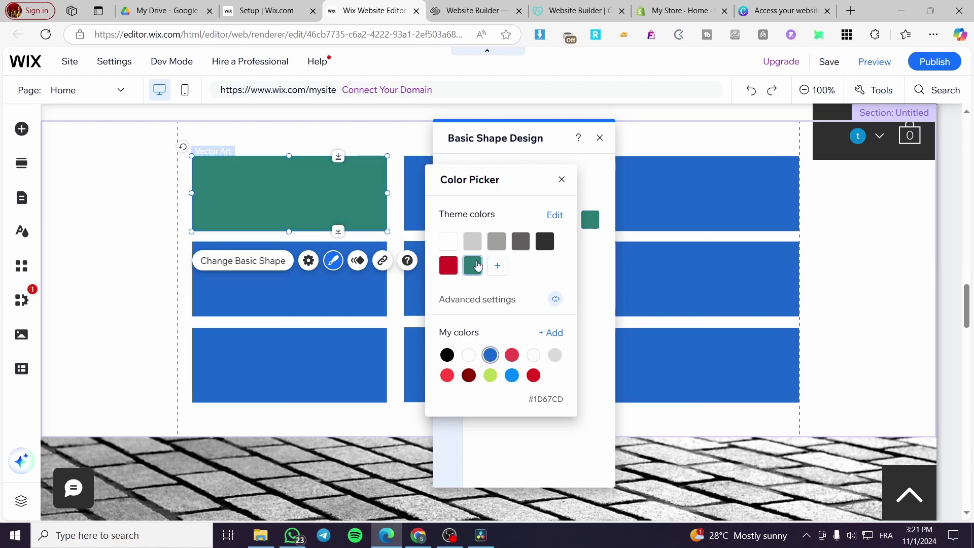
Step: Fill the middle rectangle of the grid's first column with the red theme color
click(355, 302)
click(362, 287)
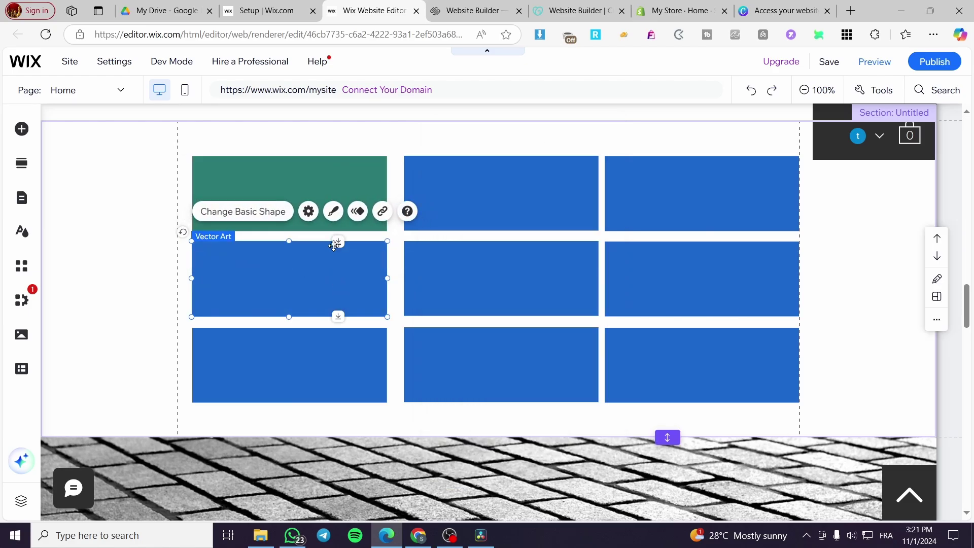
click(315, 216)
click(333, 211)
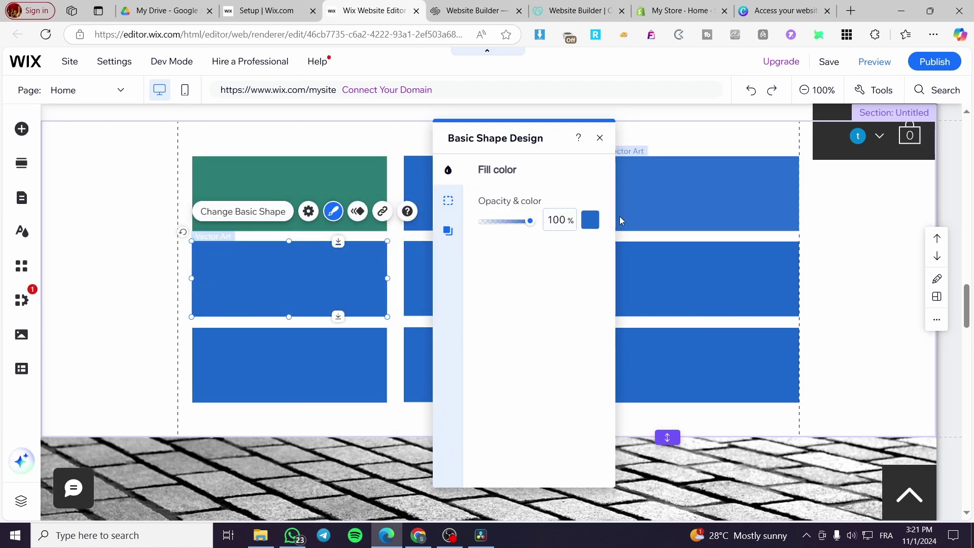
click(588, 219)
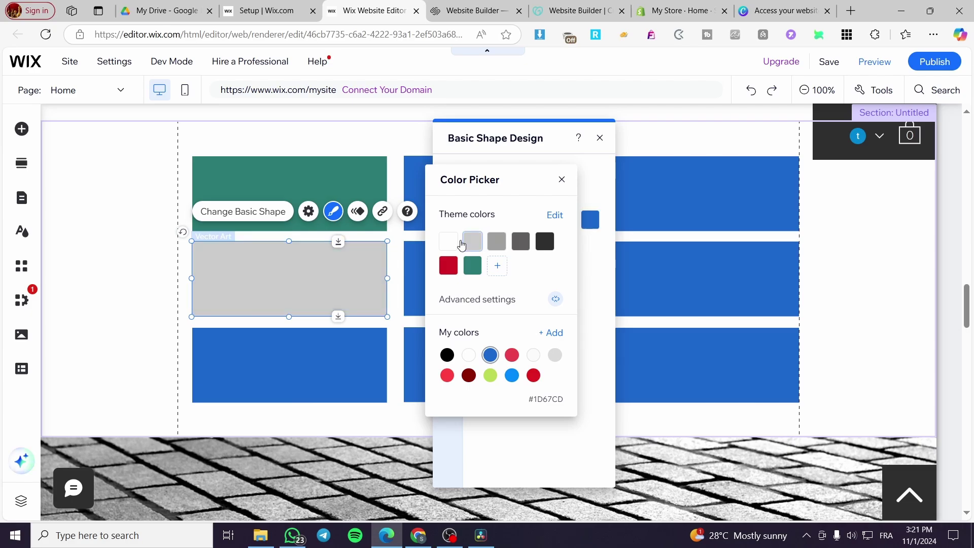
click(448, 266)
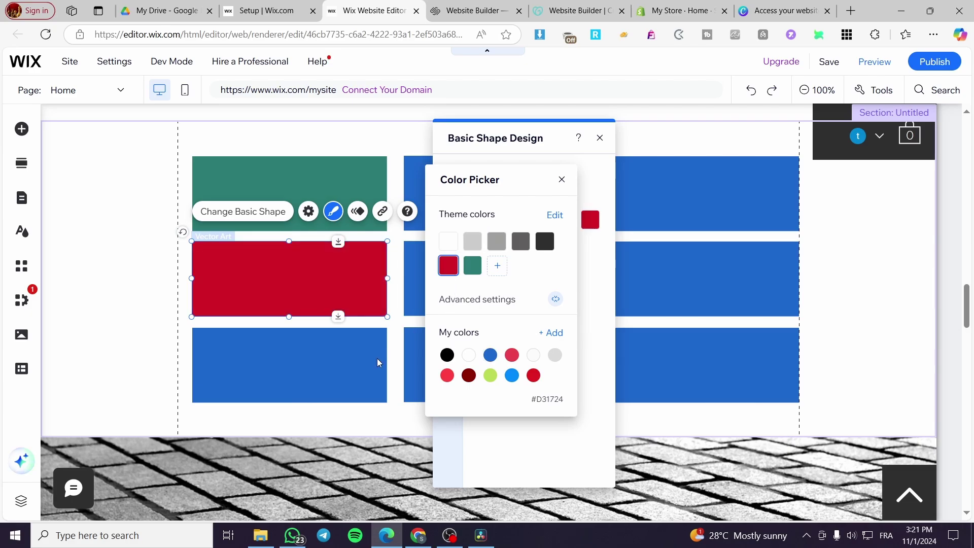
Step: Fill the bottom rectangle of the grid's first column with the saved lime green color
click(353, 371)
click(359, 364)
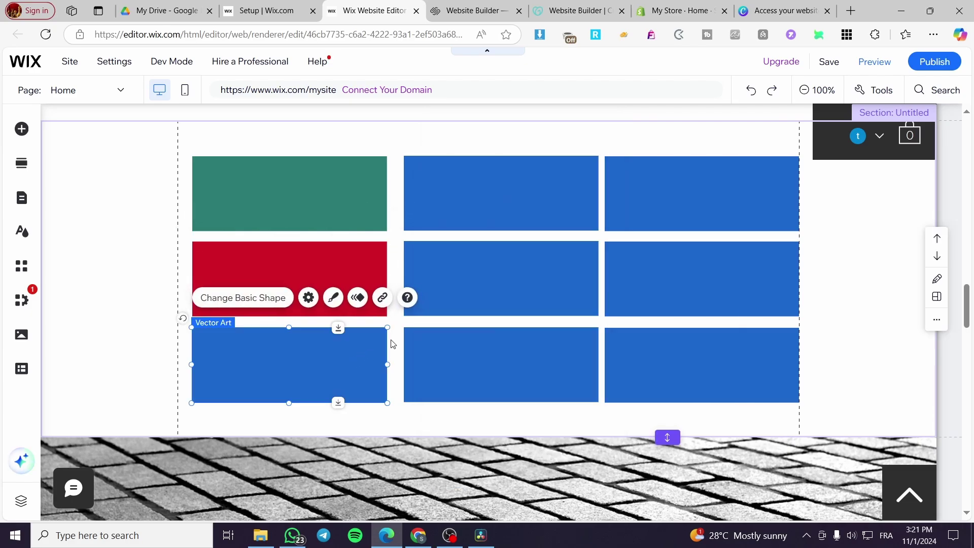
click(338, 302)
click(590, 221)
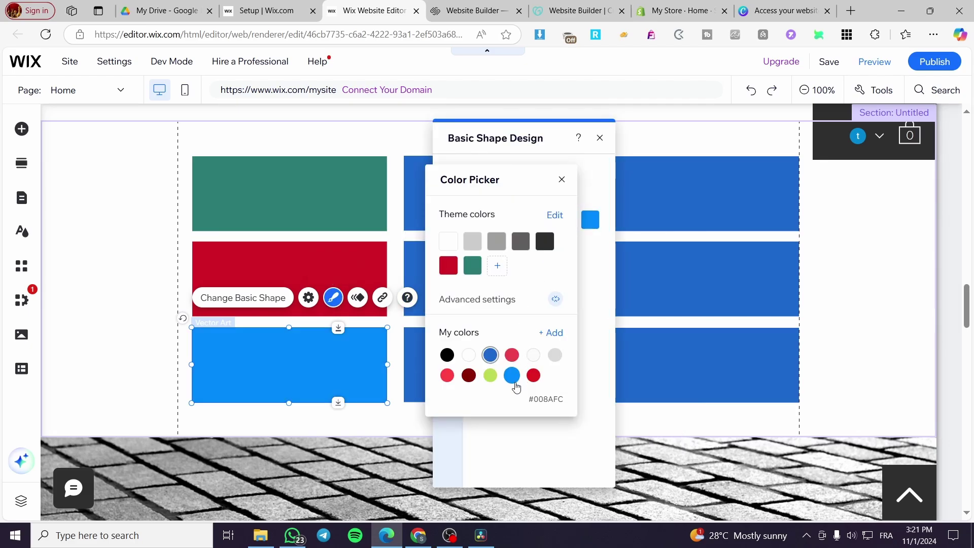
click(489, 375)
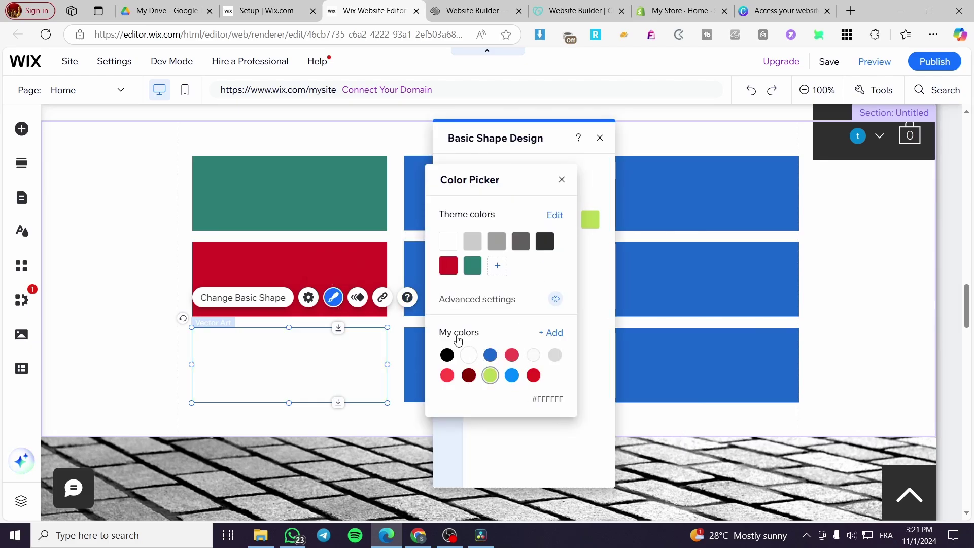
Step: Fill the top rectangle of the grid's middle column with the saved dark red color
click(419, 203)
click(418, 205)
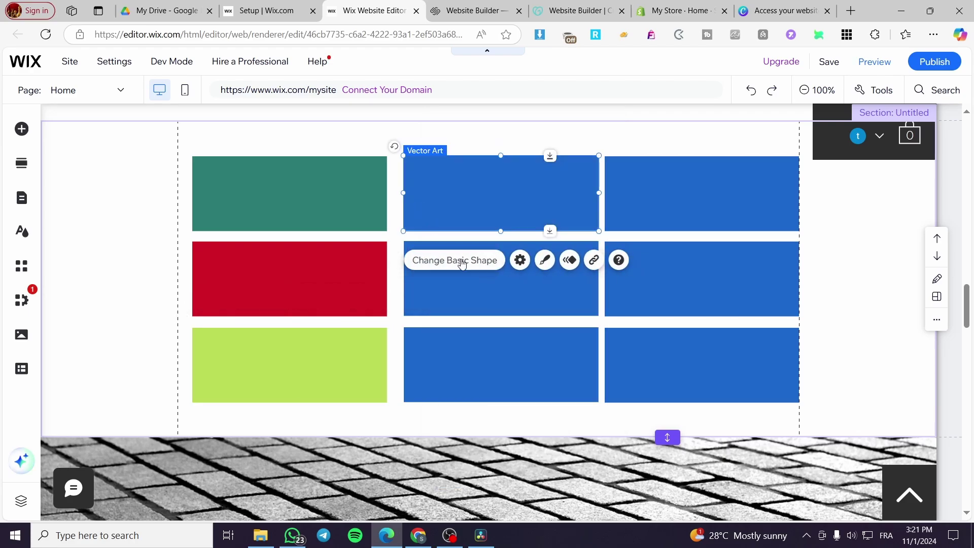
click(520, 260)
click(354, 343)
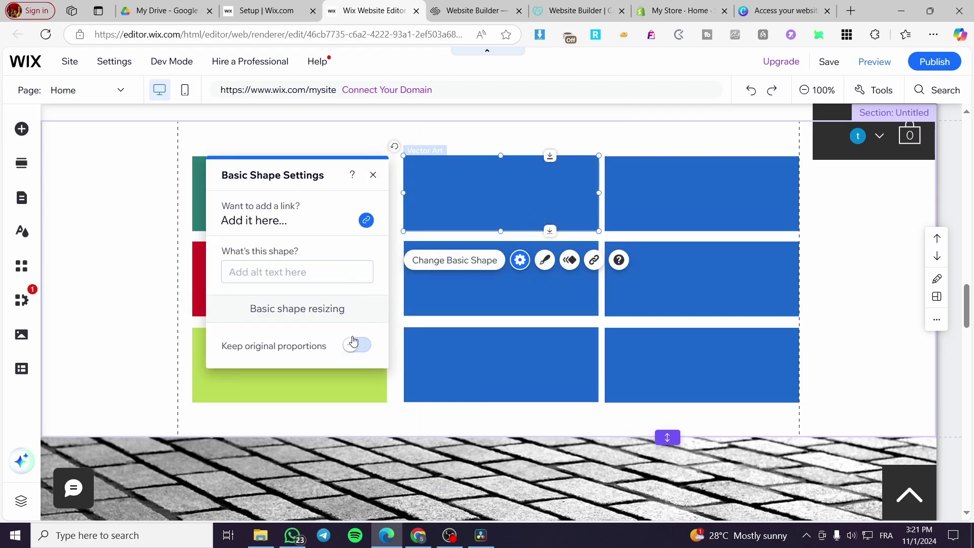
click(545, 260)
click(364, 219)
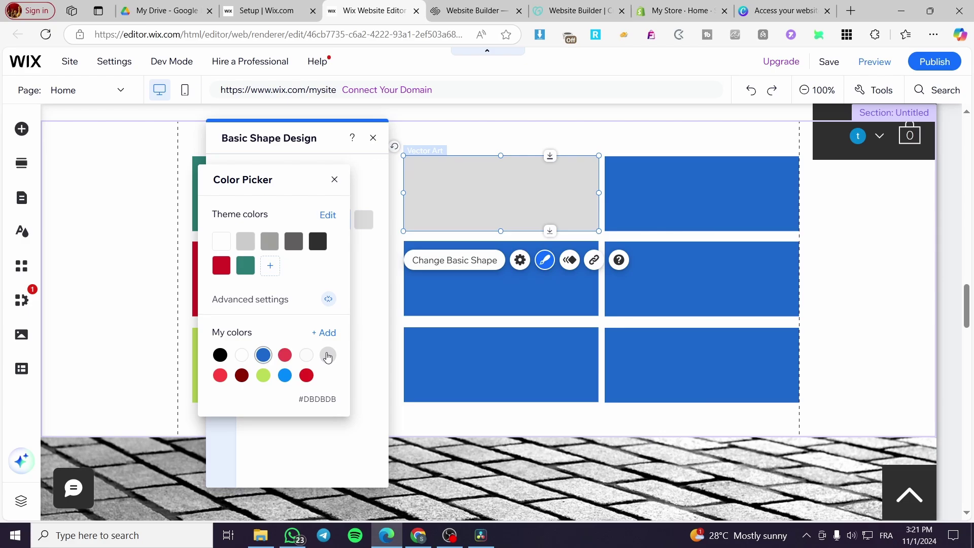
click(240, 376)
Step: Fill the bottom rectangle of the grid's middle column with black and close the color picker
click(489, 356)
click(489, 356)
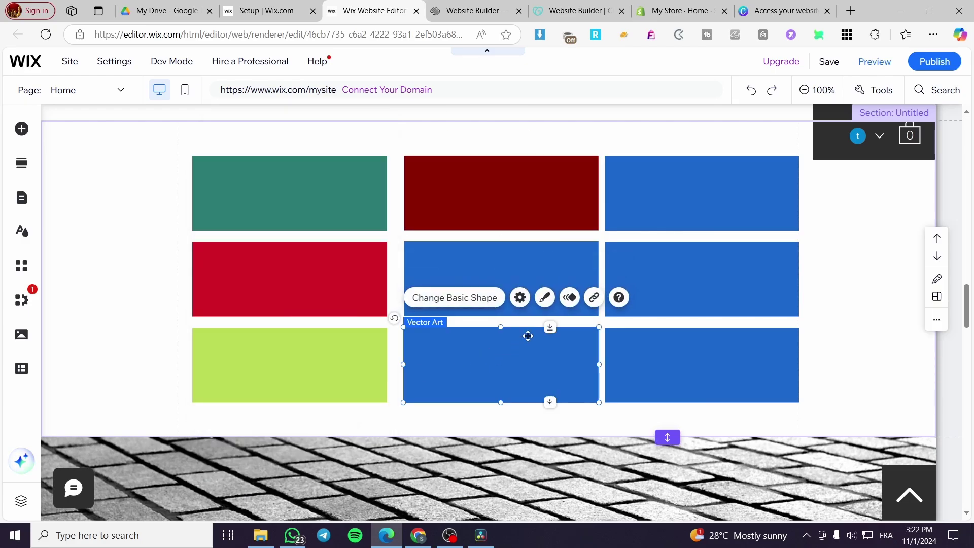
click(544, 298)
click(363, 219)
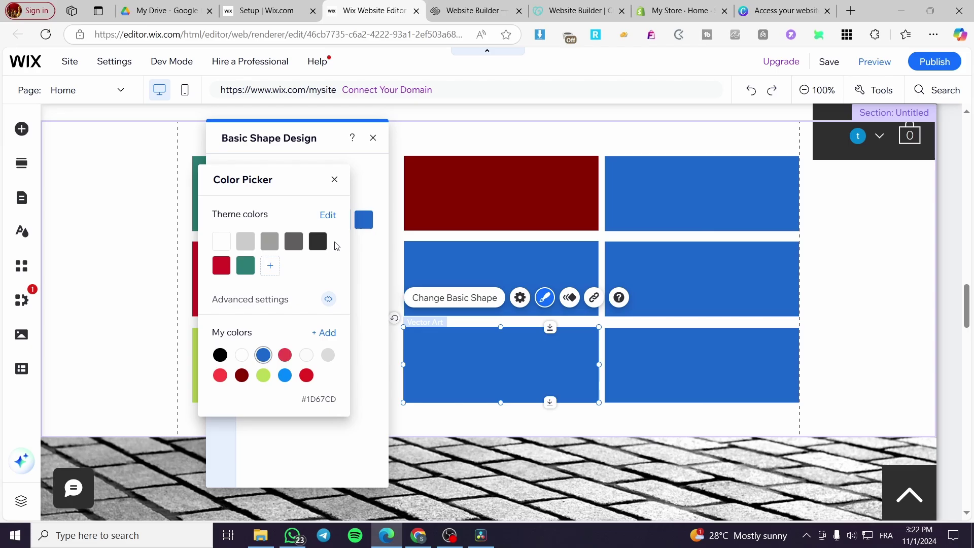
click(220, 355)
click(737, 307)
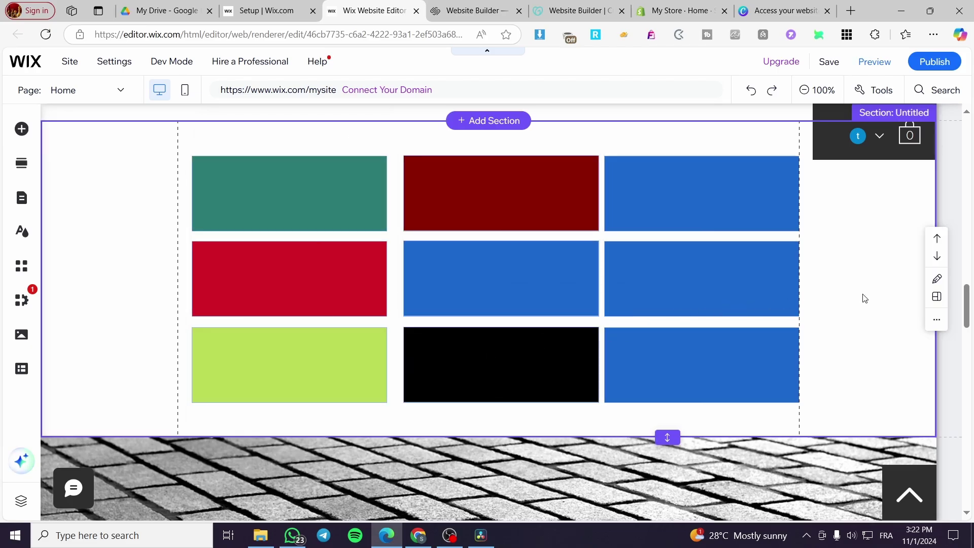
Step: Look over the home page from the header down to the colored rectangle grid and back
scroll(531, 387, up, 6)
scroll(530, 386, down, 5)
scroll(705, 385, up, 15)
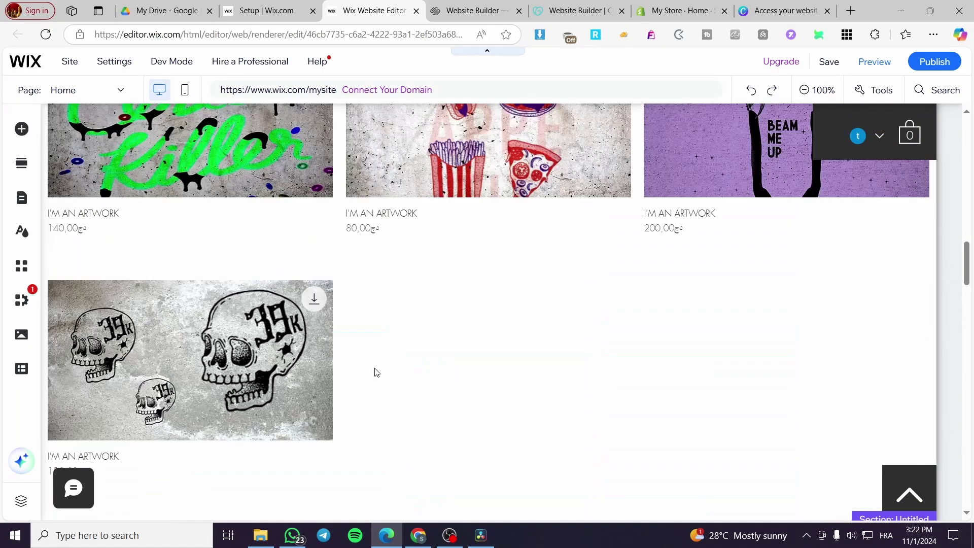
scroll(670, 383, up, 3)
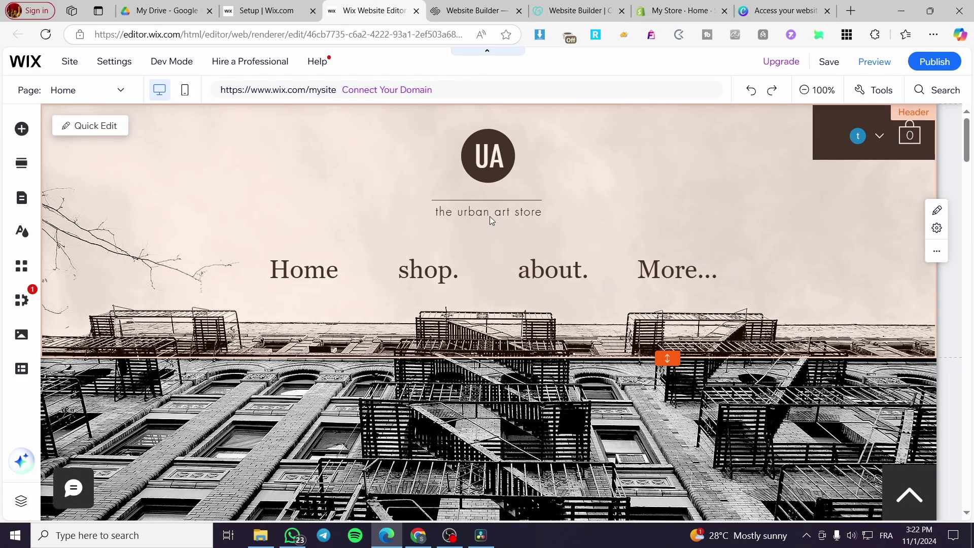
scroll(489, 216, down, 15)
scroll(436, 323, down, 5)
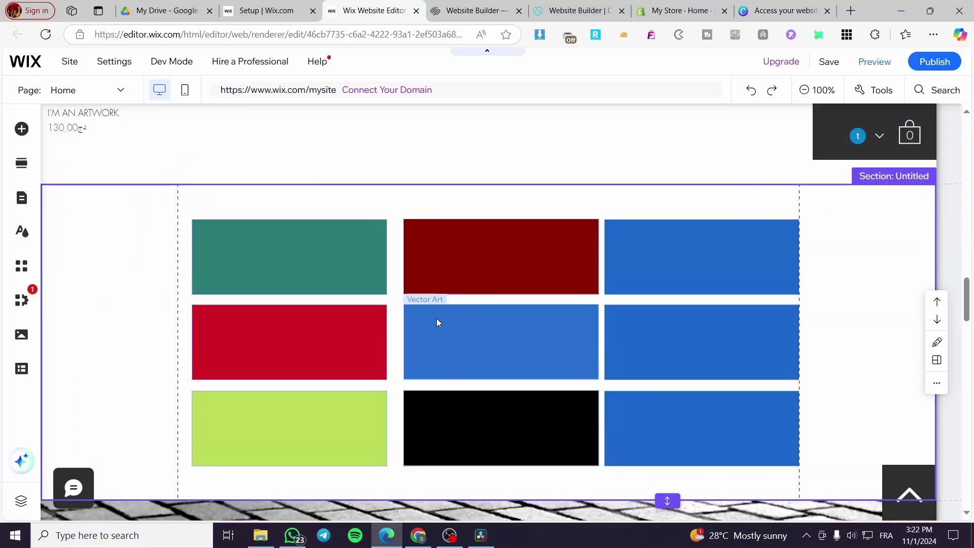
scroll(495, 302, up, 10)
scroll(487, 294, up, 15)
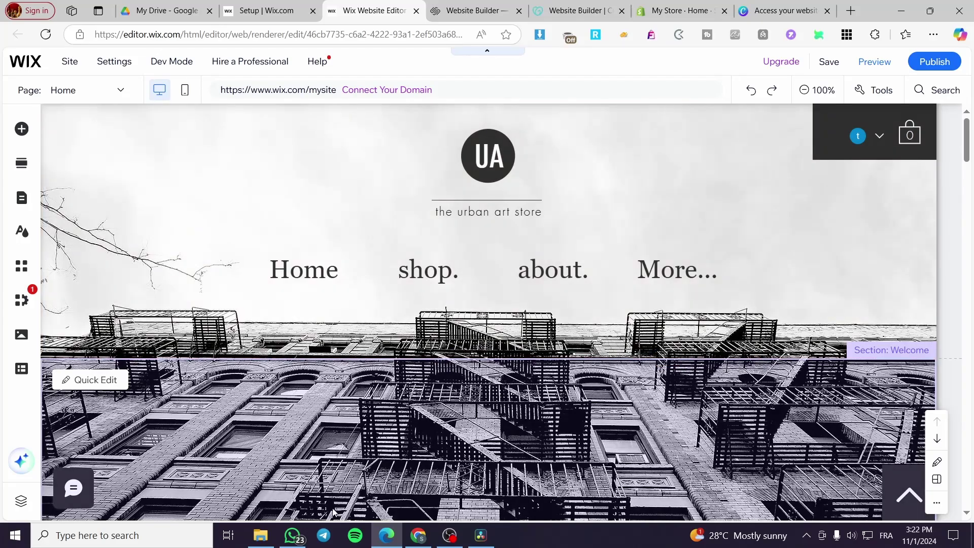
Step: Browse the browser's full list of downloads for a suitable image, briefly opening Untitled design files and closing them
click(933, 36)
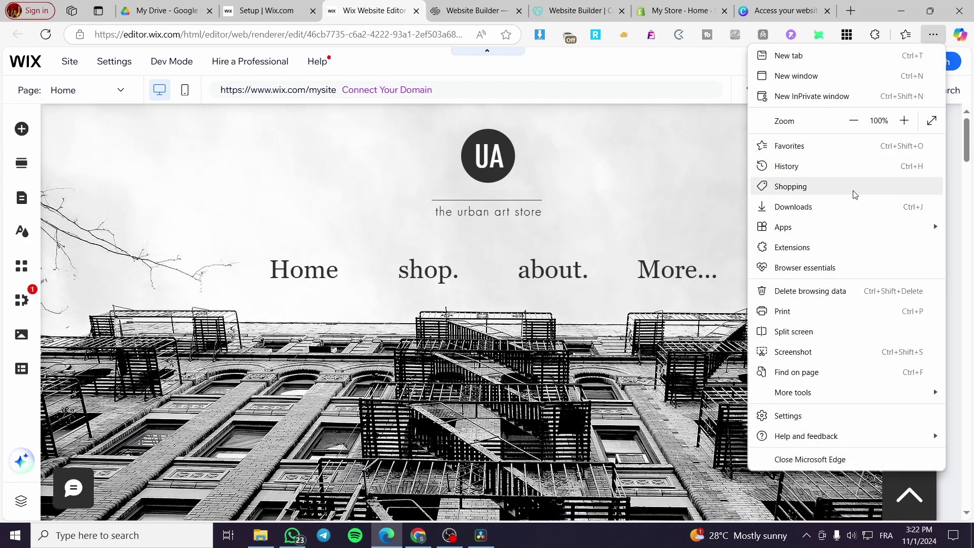
click(854, 205)
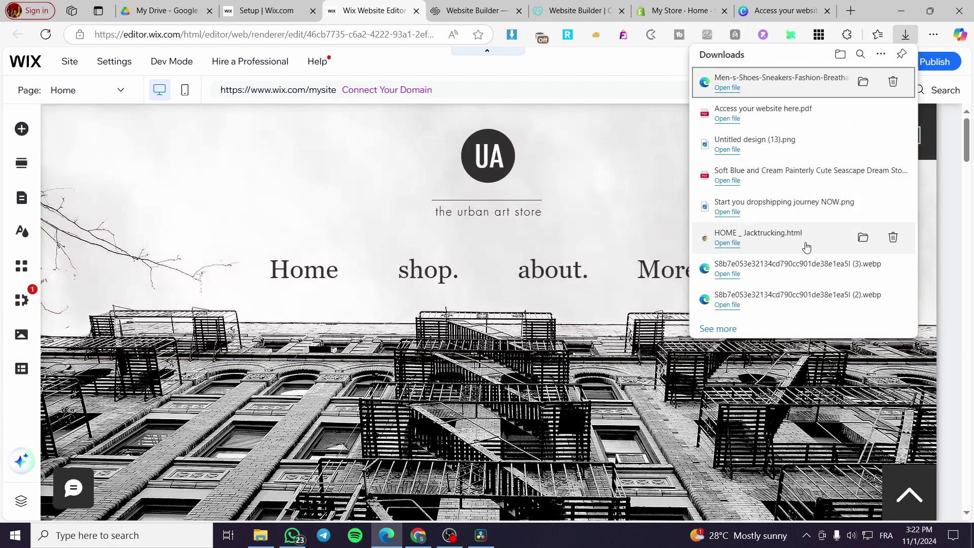
click(723, 330)
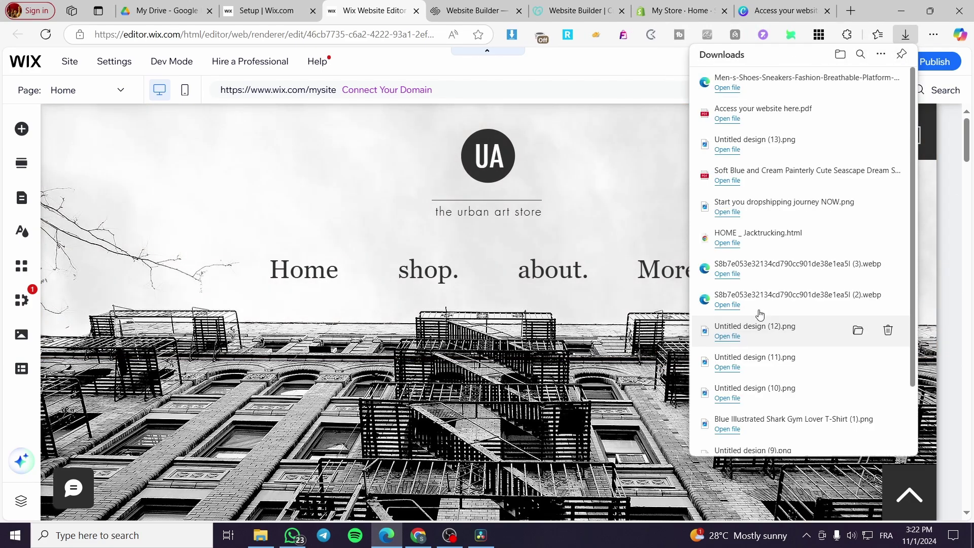
scroll(776, 260, down, 3)
click(777, 258)
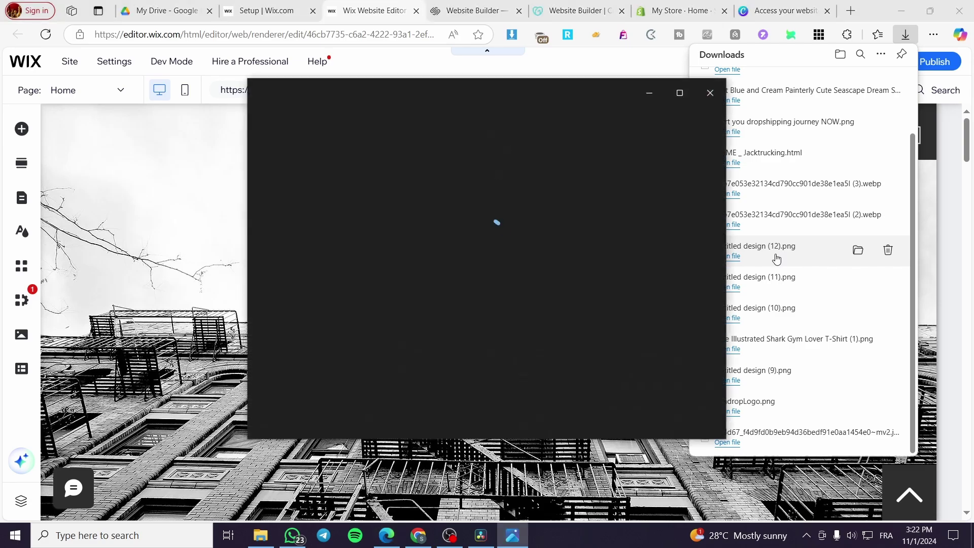
click(710, 93)
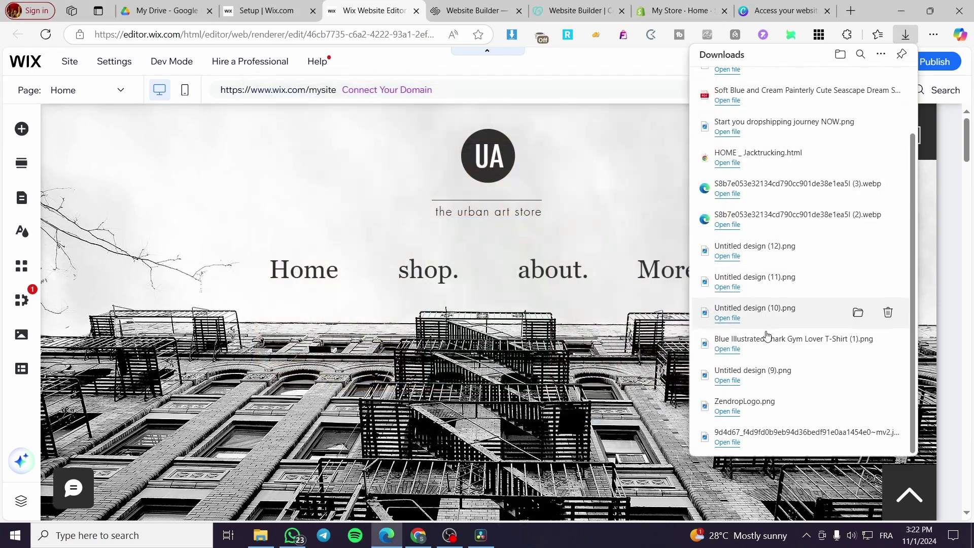
click(771, 325)
click(710, 93)
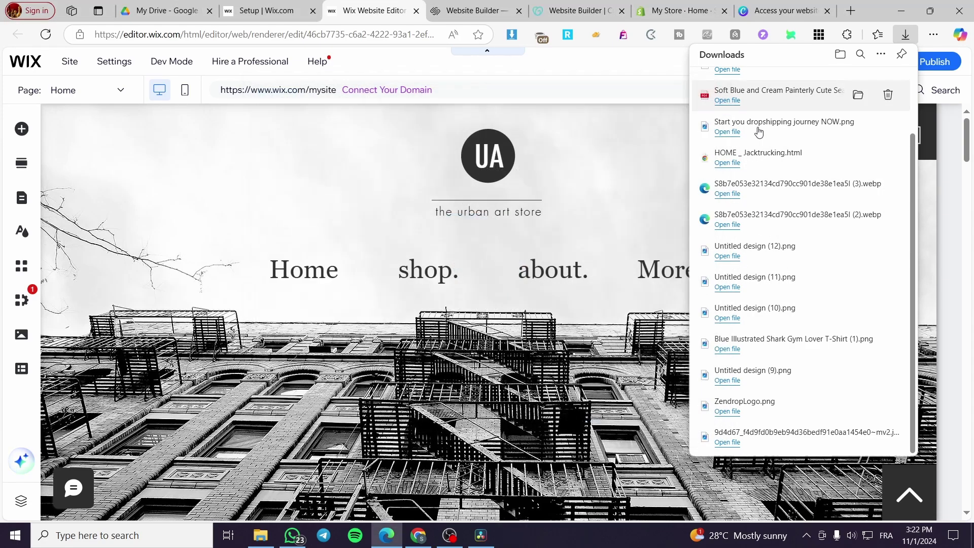
scroll(939, 196, down, 5)
scroll(939, 196, up, 5)
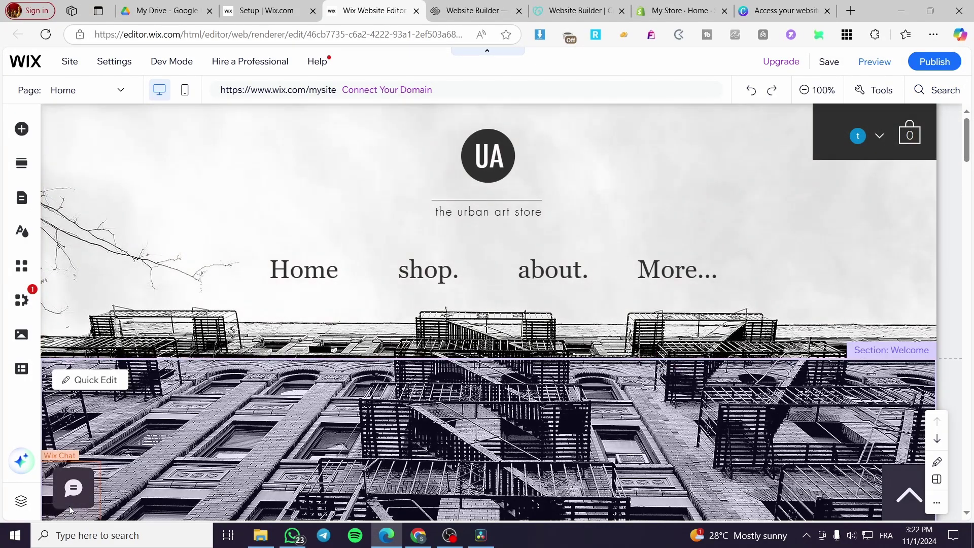
Step: Switch to Paint and paste the full-screen screenshot of the site editor onto the canvas
click(85, 532)
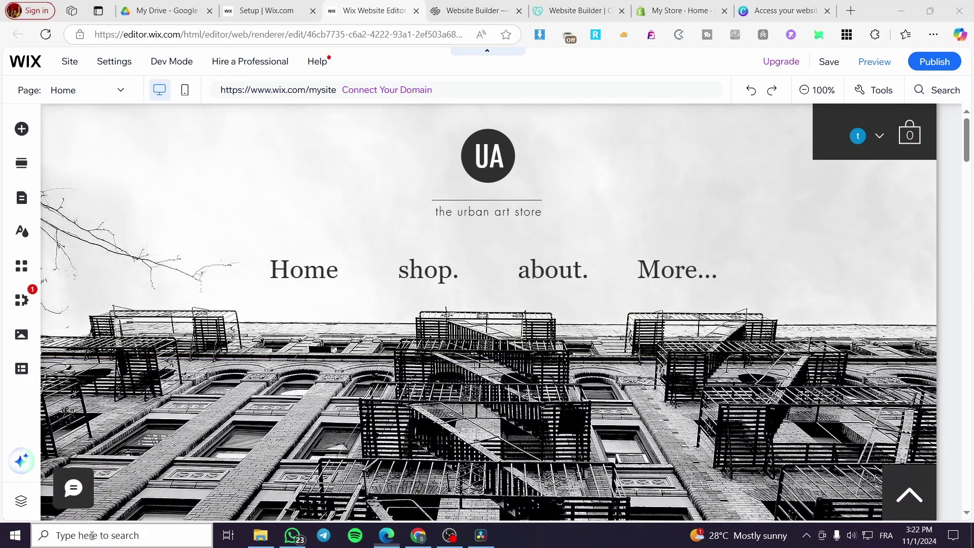
text(pai)
key(Return)
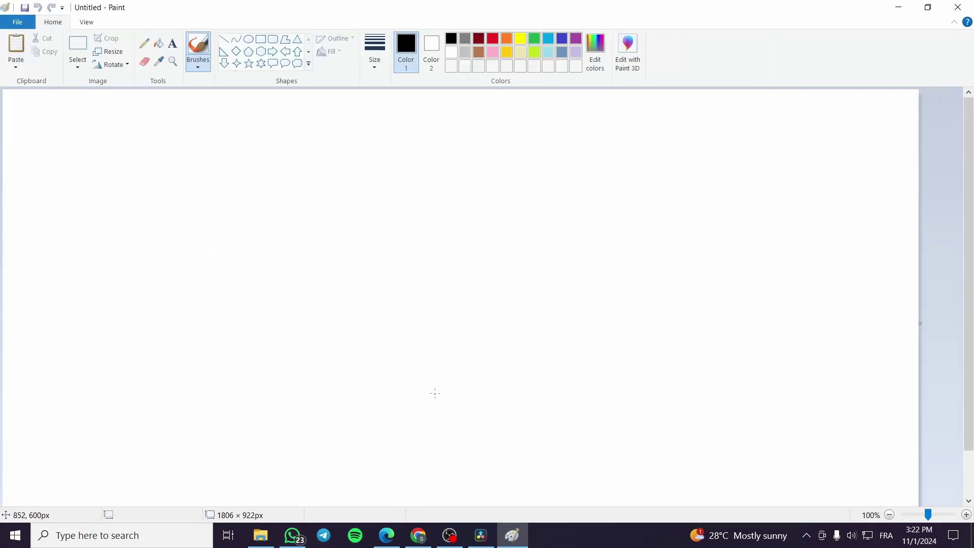
key(ctrl+v)
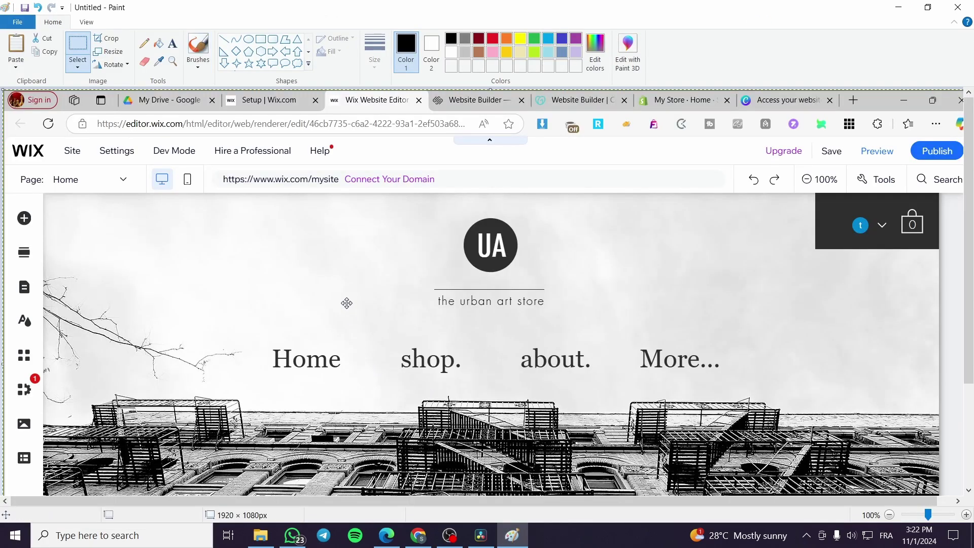
scroll(126, 221, down, 3)
scroll(71, 208, up, 3)
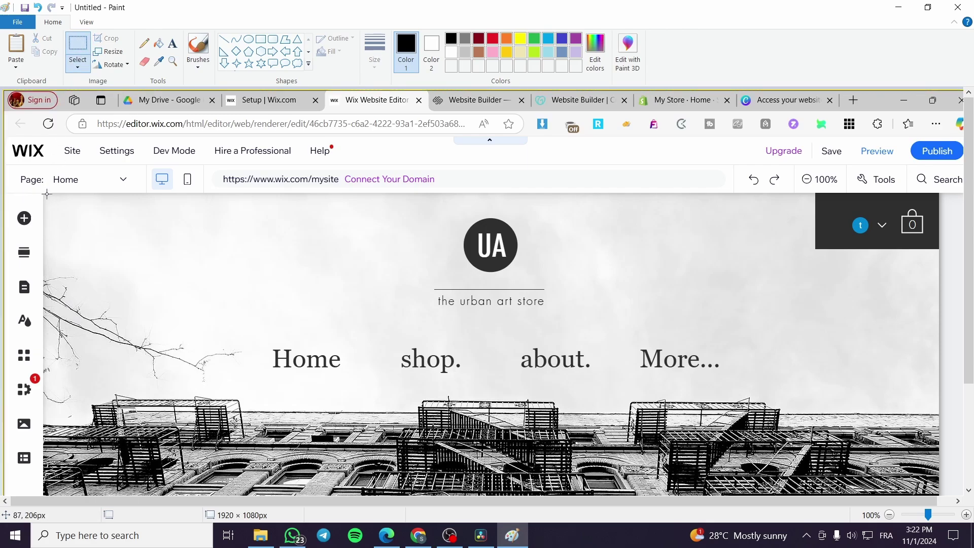
Step: Select and copy only the website page area of the pasted screenshot, about 1766 × 823 px, leaving out the browser and editor interface
drag(43, 193, 265, 192)
drag(359, 197, 32, 23)
mouse_move(77, 47)
mouse_down()
mouse_move(236, 245)
mouse_move(939, 492)
mouse_move(941, 414)
mouse_up()
drag(945, 461, 939, 467)
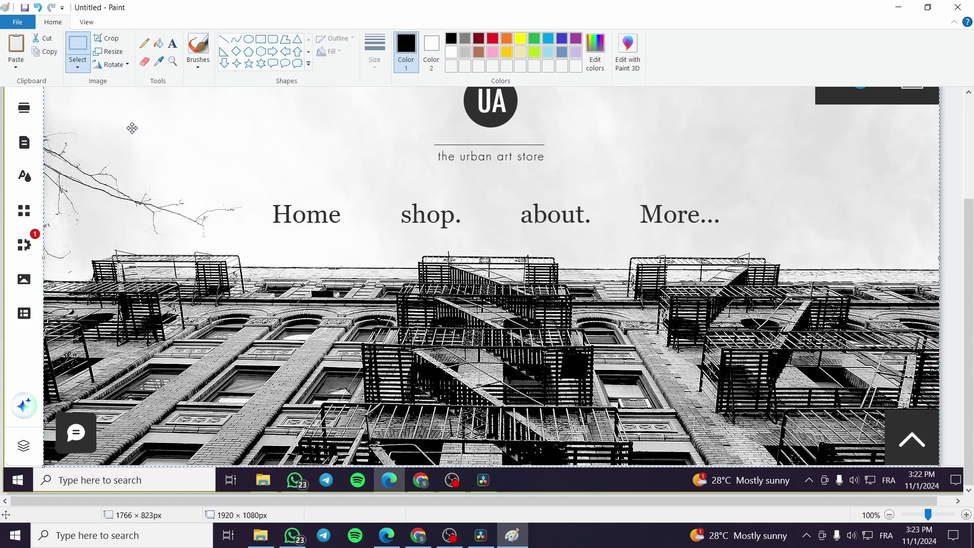
Step: Start a new picture without saving the old one and paste the copied website page area into it
click(17, 22)
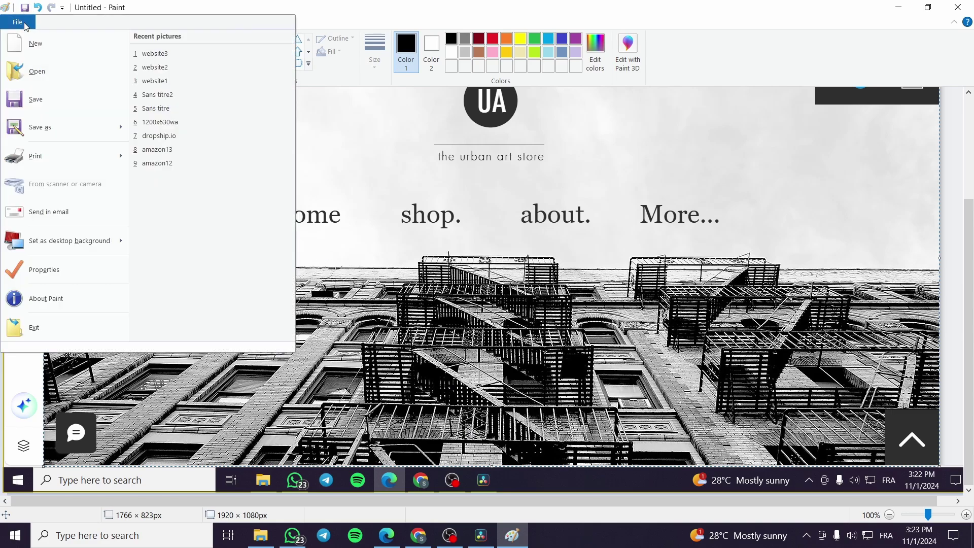
click(28, 43)
click(514, 268)
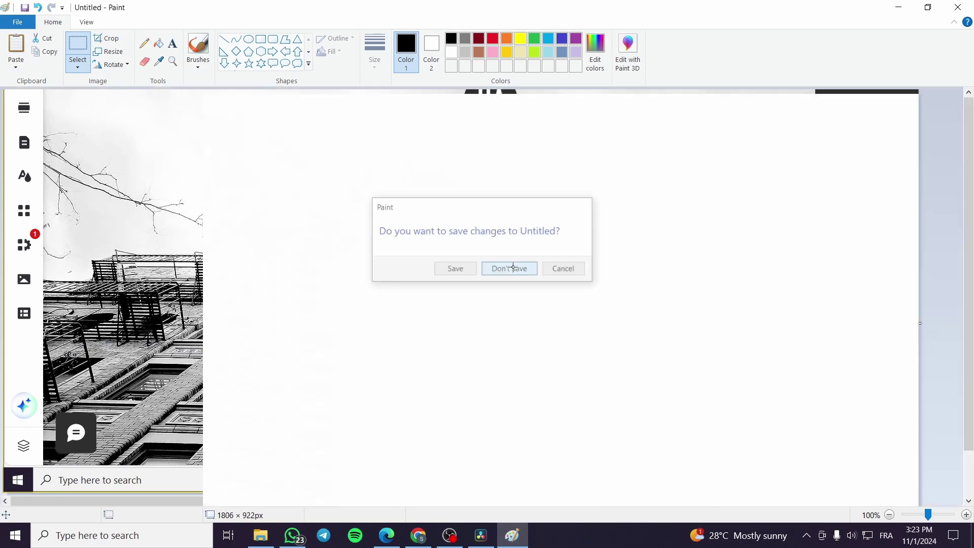
key(ctrl+v)
scroll(685, 190, down, 2)
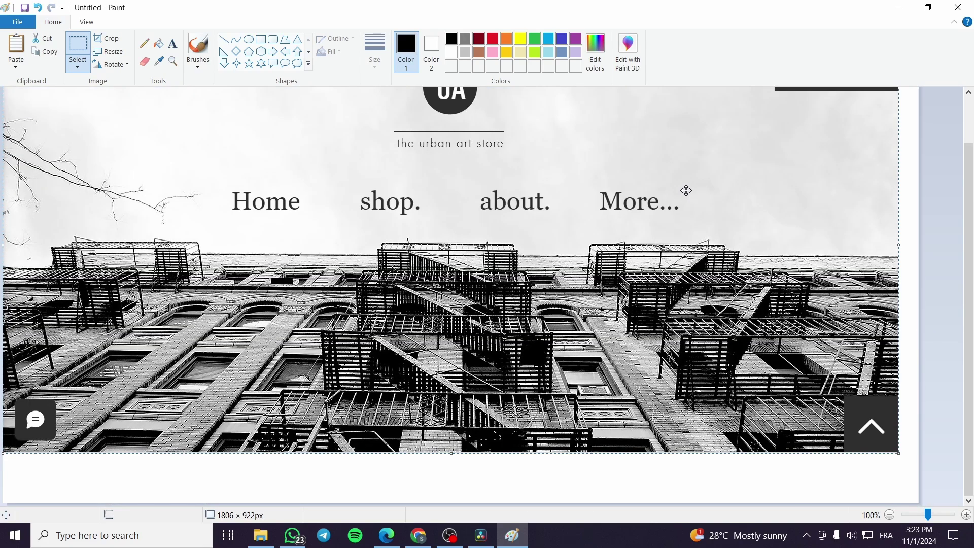
scroll(674, 206, up, 2)
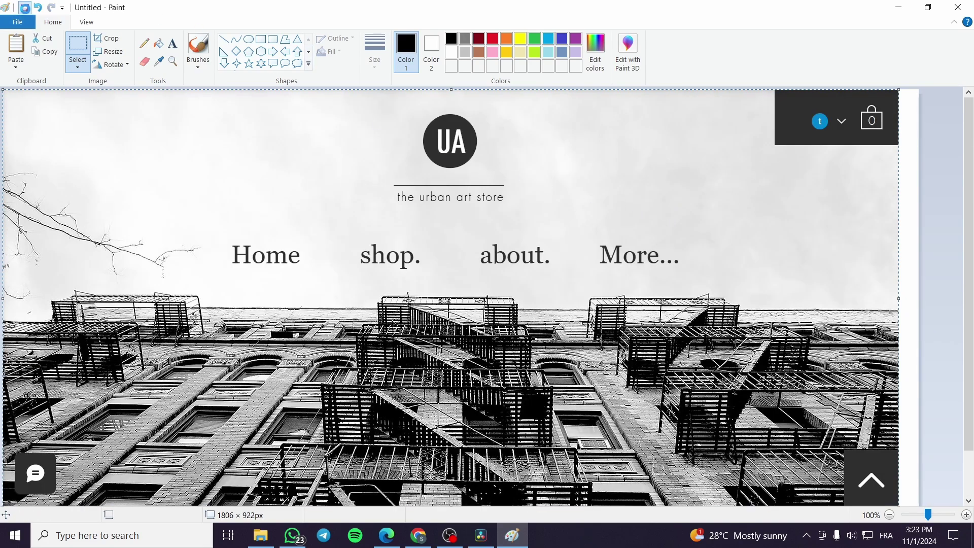
Step: Save the picture as website123 in PNG format in the Downloads folder and close Paint
click(24, 8)
text(w)
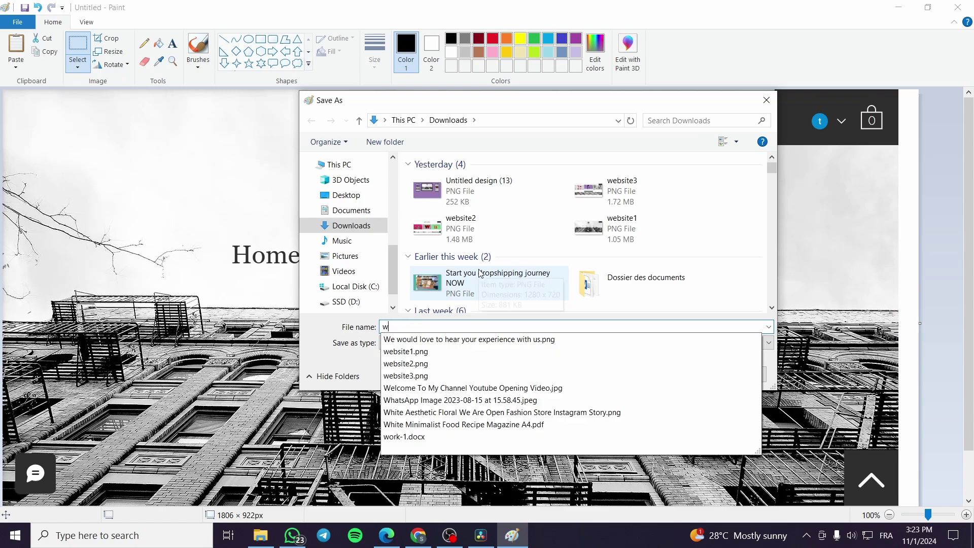
text(ebsite123)
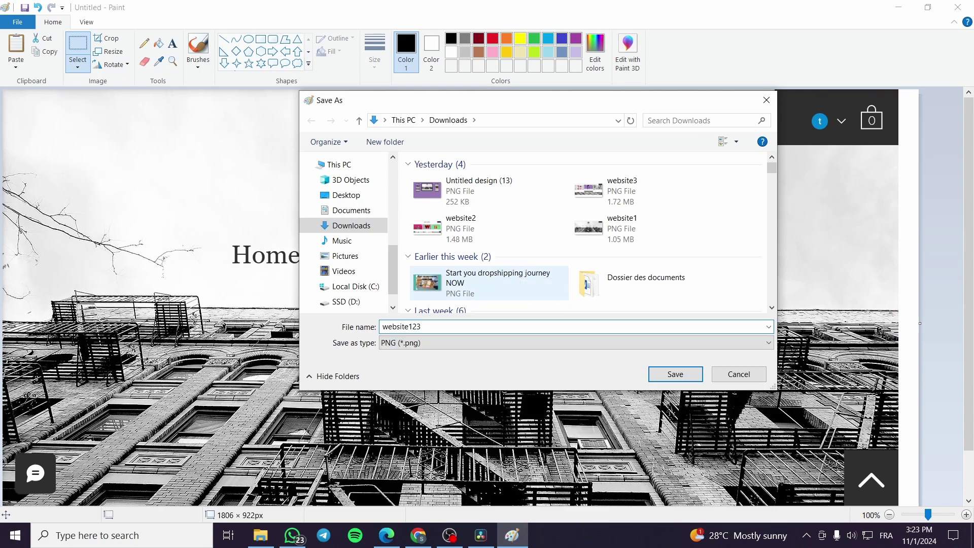
key(Return)
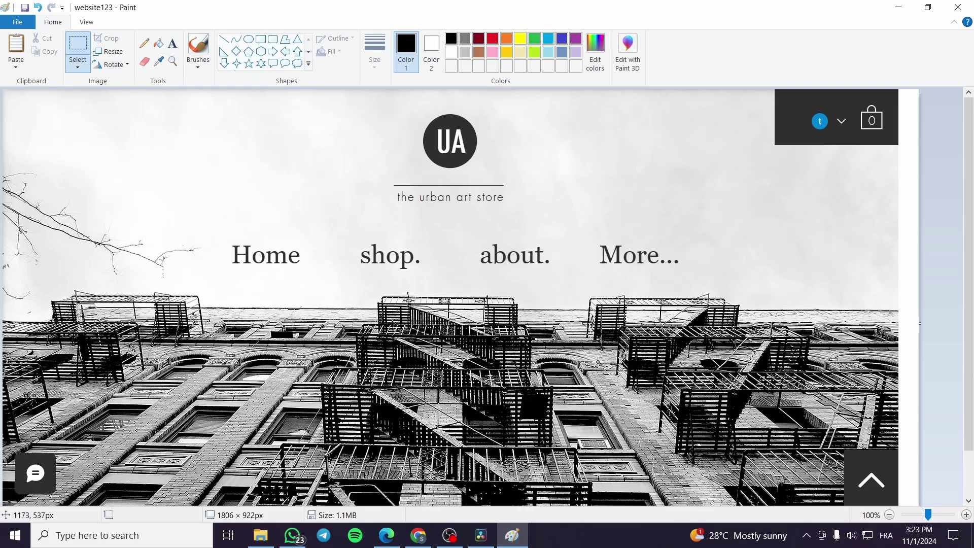
scroll(751, 139, down, 1)
scroll(752, 138, up, 1)
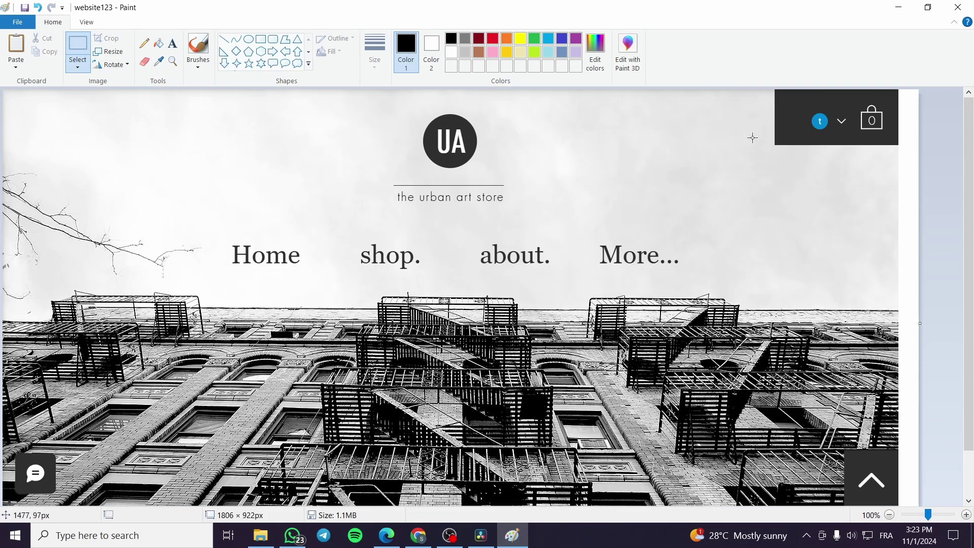
click(958, 7)
Step: Review the home page in the Wix editor, from the header and welcome section to the artworks product gallery
scroll(554, 342, down, 10)
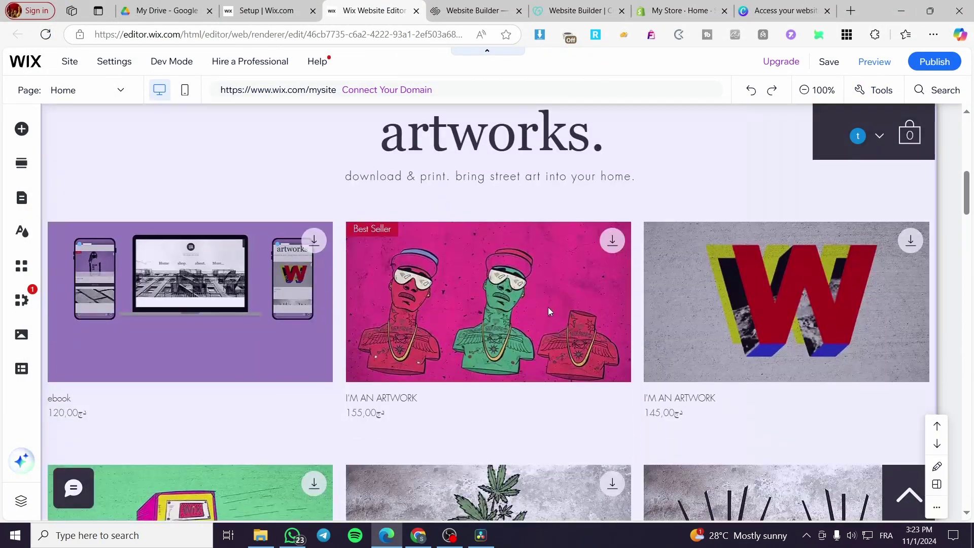
scroll(820, 311, up, 1)
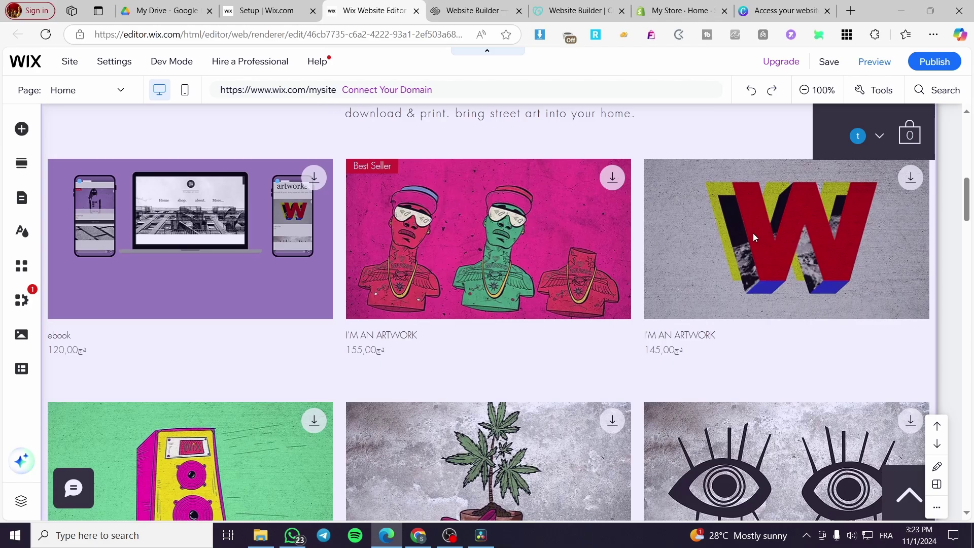
scroll(413, 342, down, 8)
scroll(409, 367, up, 8)
scroll(315, 298, up, 10)
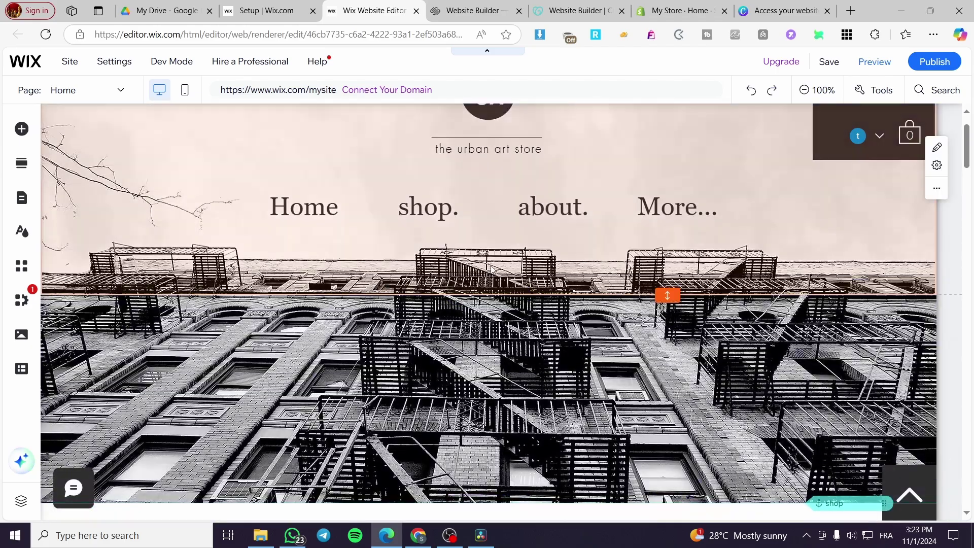
scroll(532, 259, down, 4)
scroll(540, 278, up, 3)
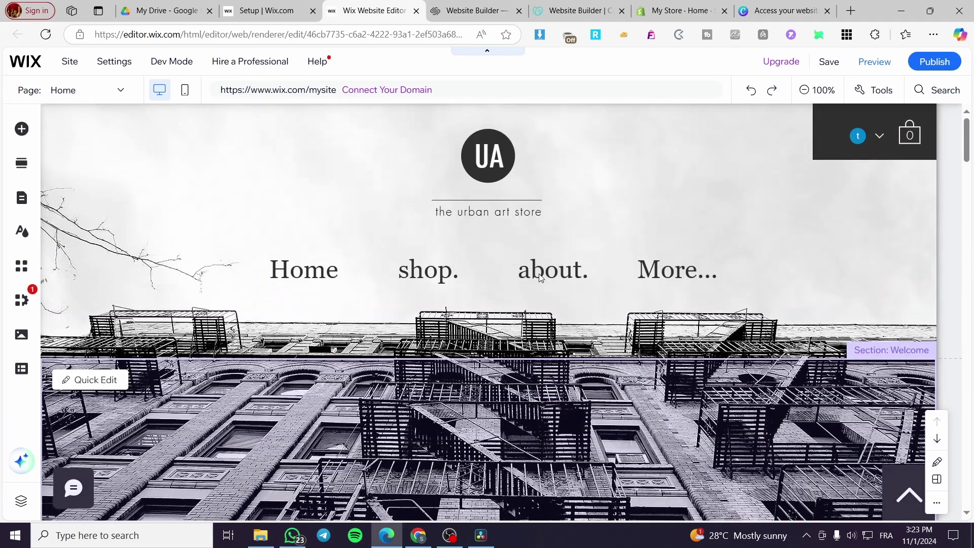
scroll(534, 267, down, 3)
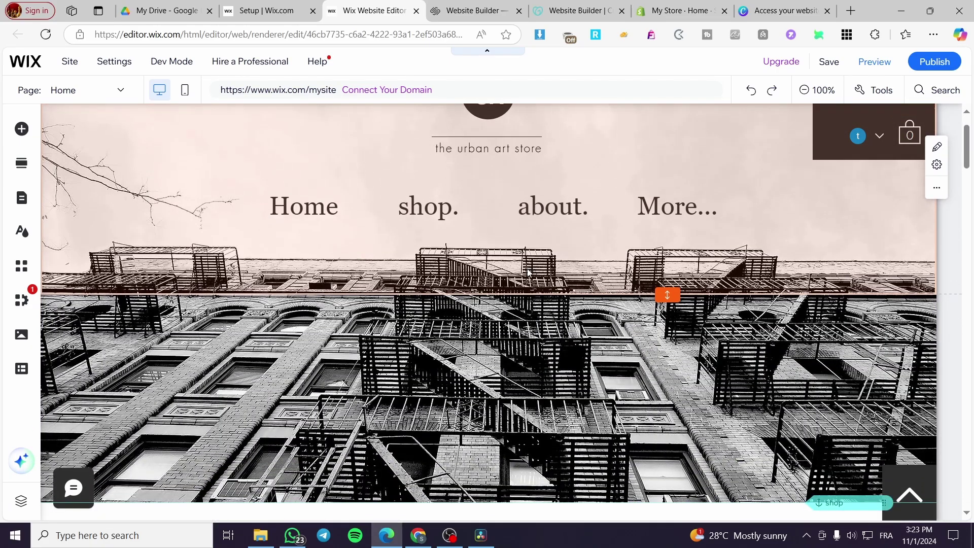
scroll(428, 269, up, 3)
scroll(111, 318, down, 7)
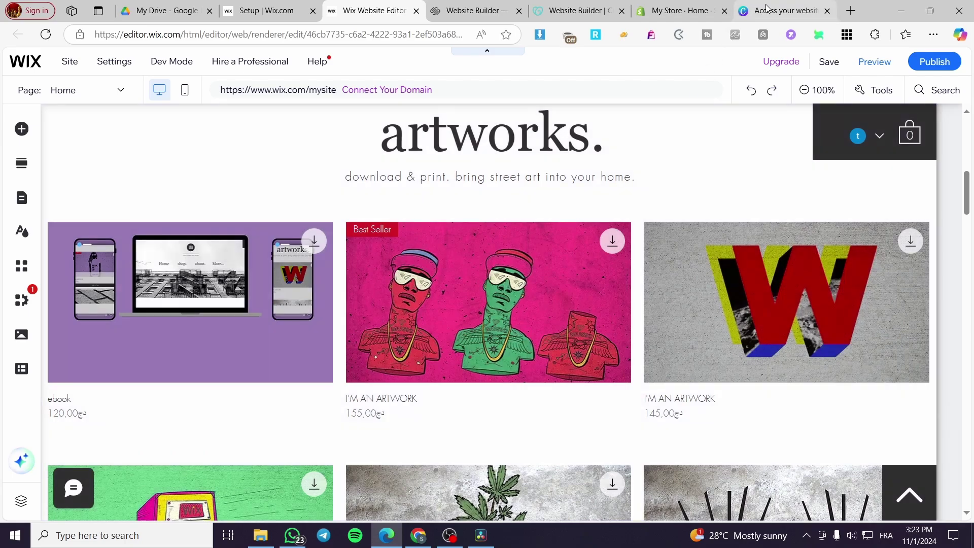
Step: Switch to the Canva design and move the "Access your website here" text slightly lower beneath the laptop mockup
click(779, 10)
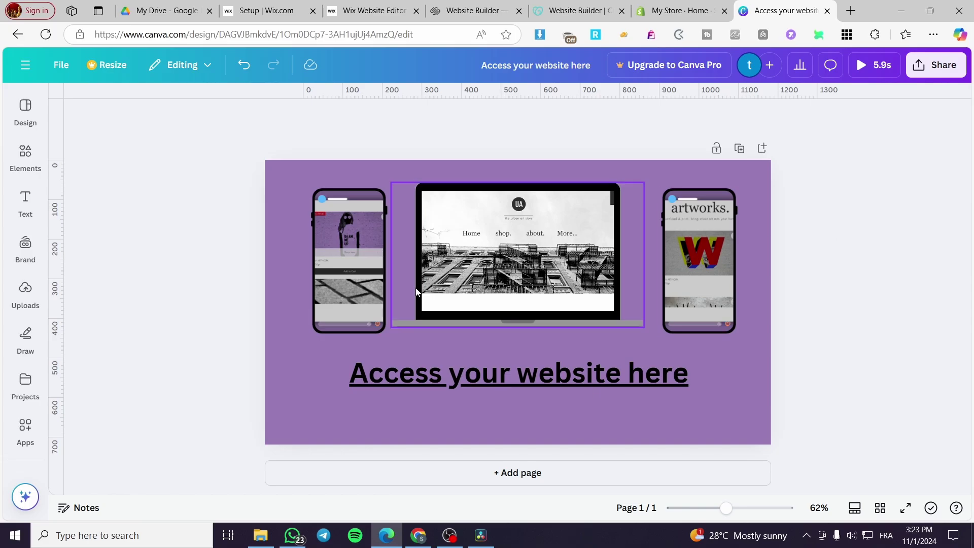
click(480, 387)
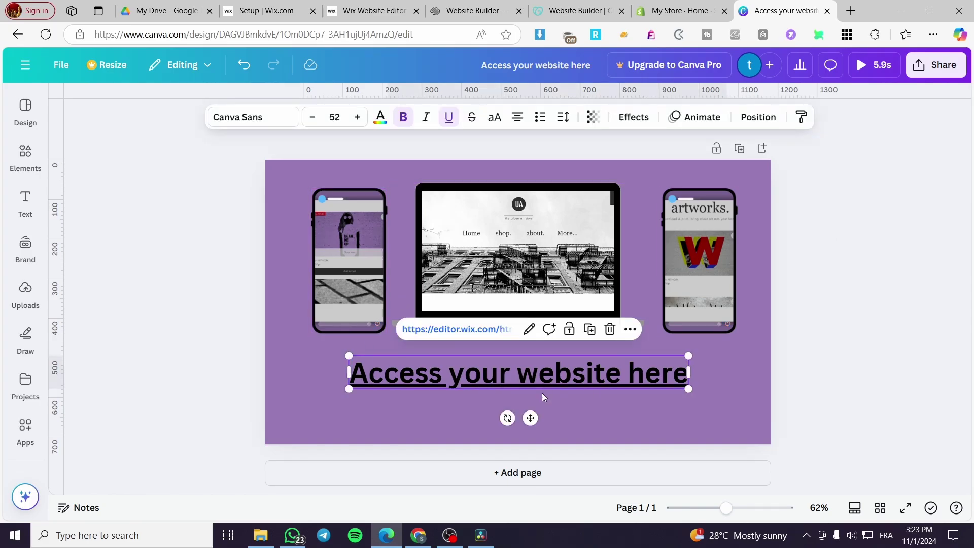
drag(532, 418, 833, 455)
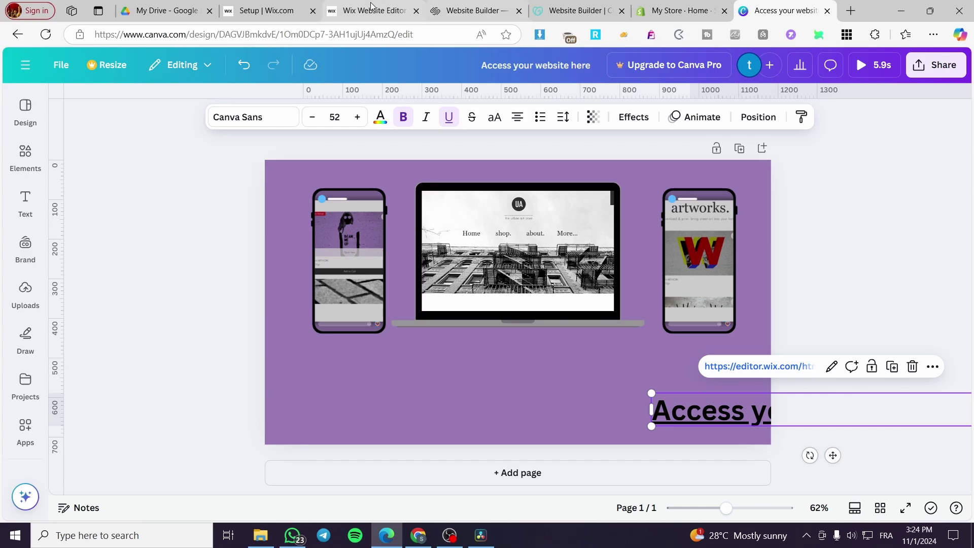
click(348, 5)
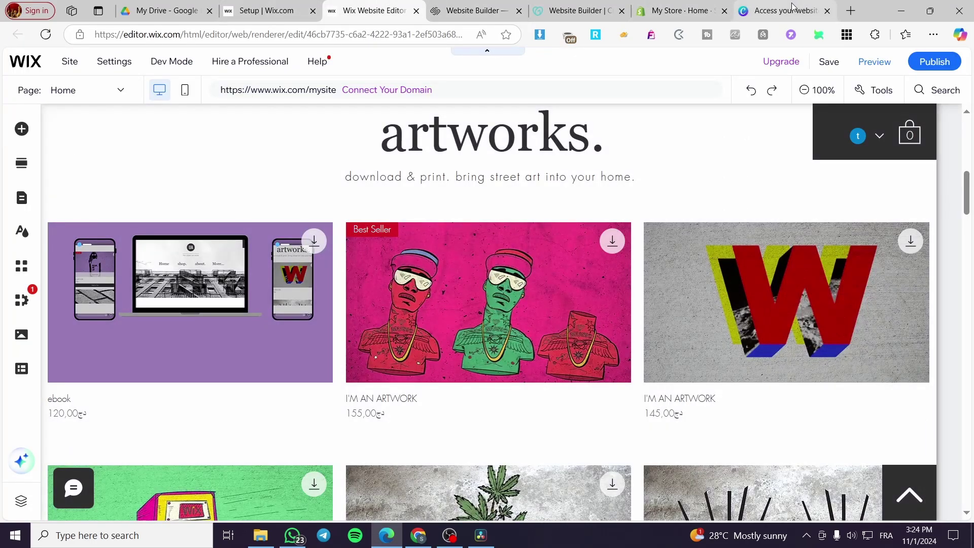
click(781, 10)
drag(830, 455, 553, 438)
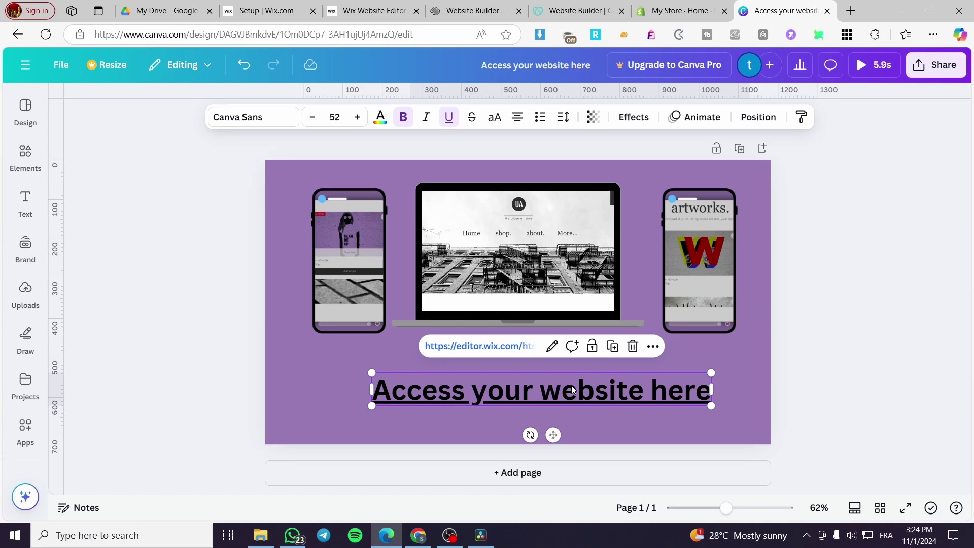
click(652, 348)
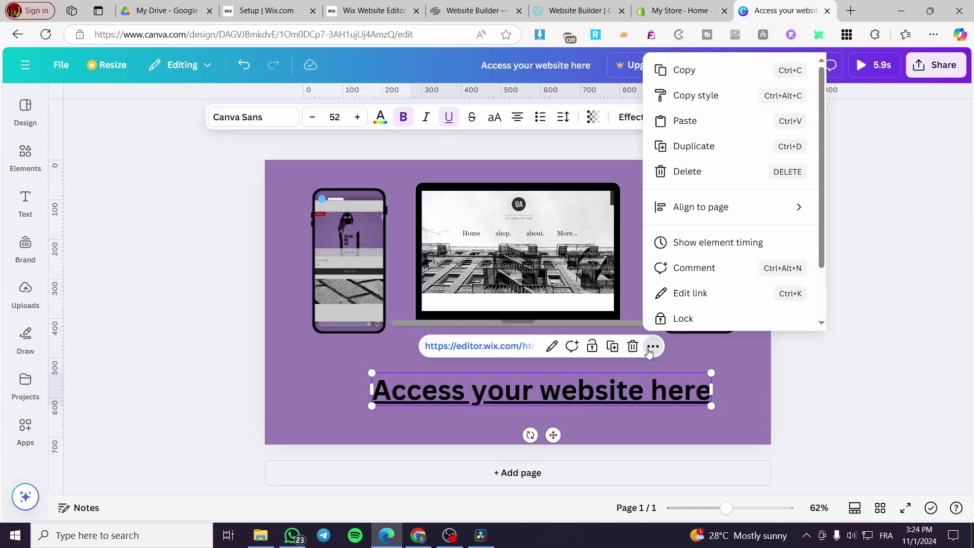
click(877, 348)
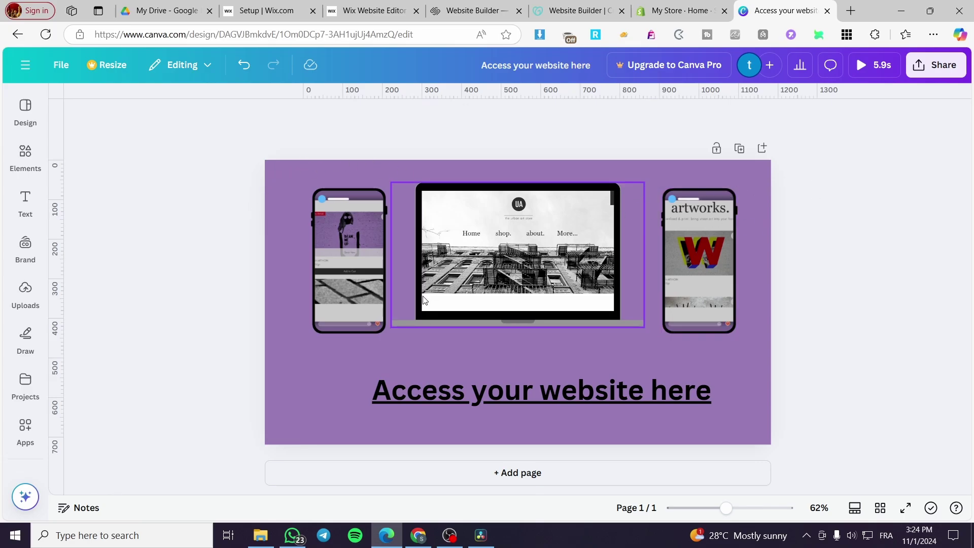
drag(525, 392, 514, 390)
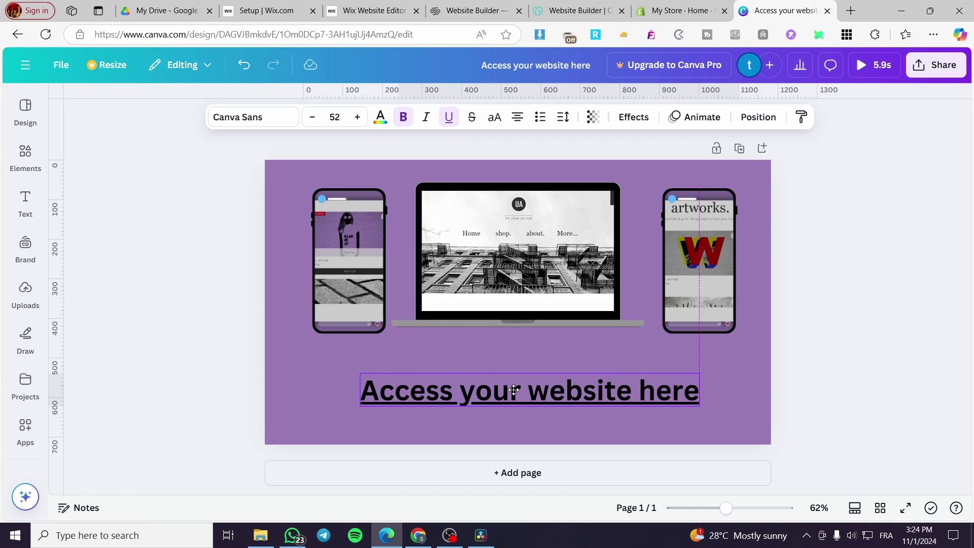
Step: Replace the link on the "Access your website here" text with the address copied from the Wix editor page
click(641, 347)
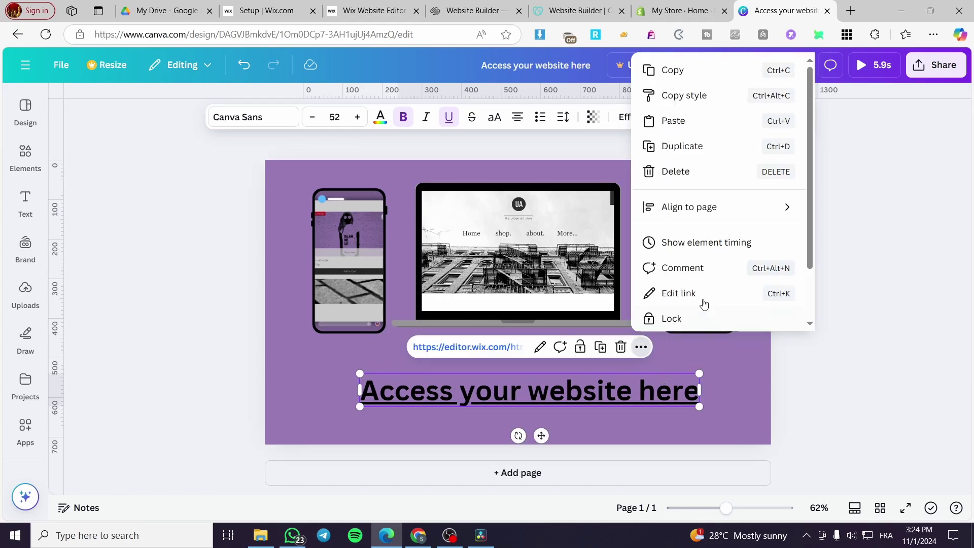
scroll(703, 299, down, 1)
click(710, 232)
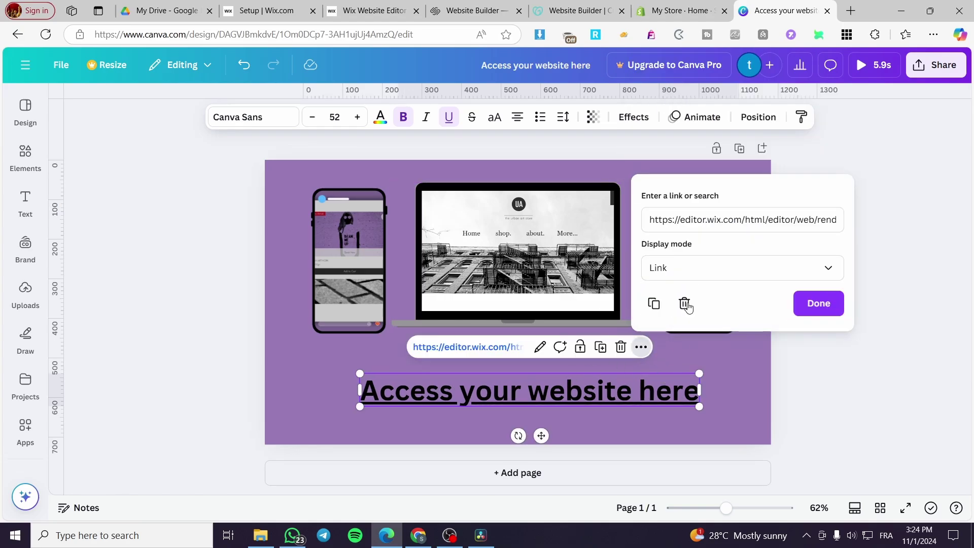
click(358, 10)
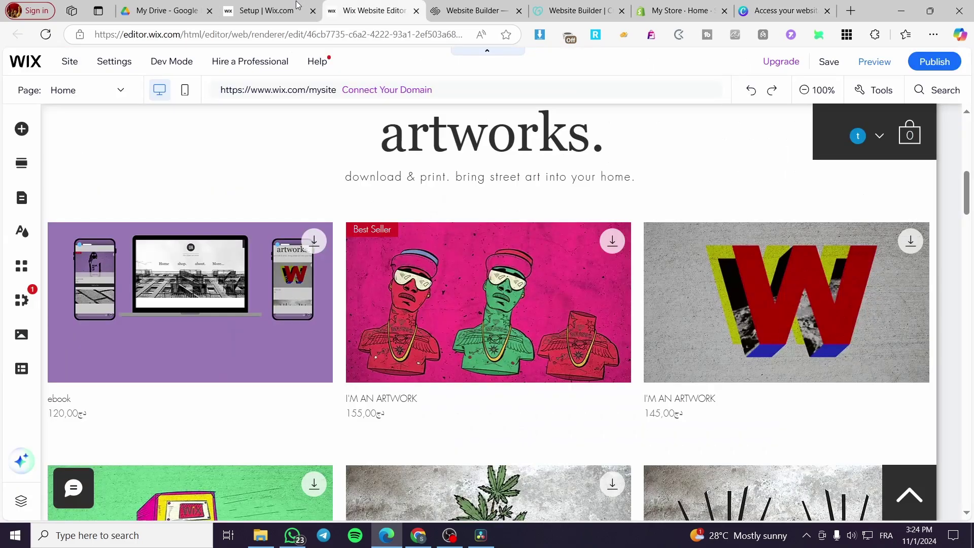
click(292, 30)
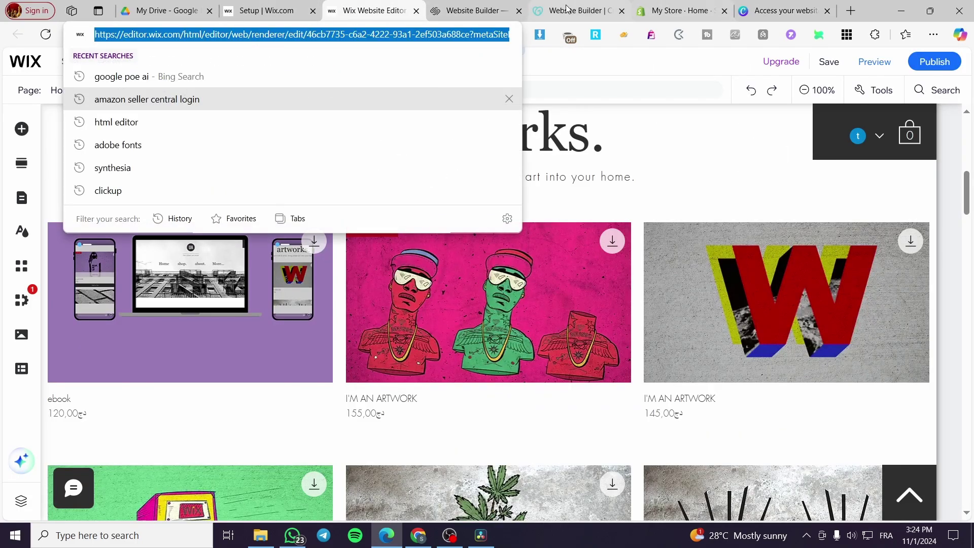
click(786, 10)
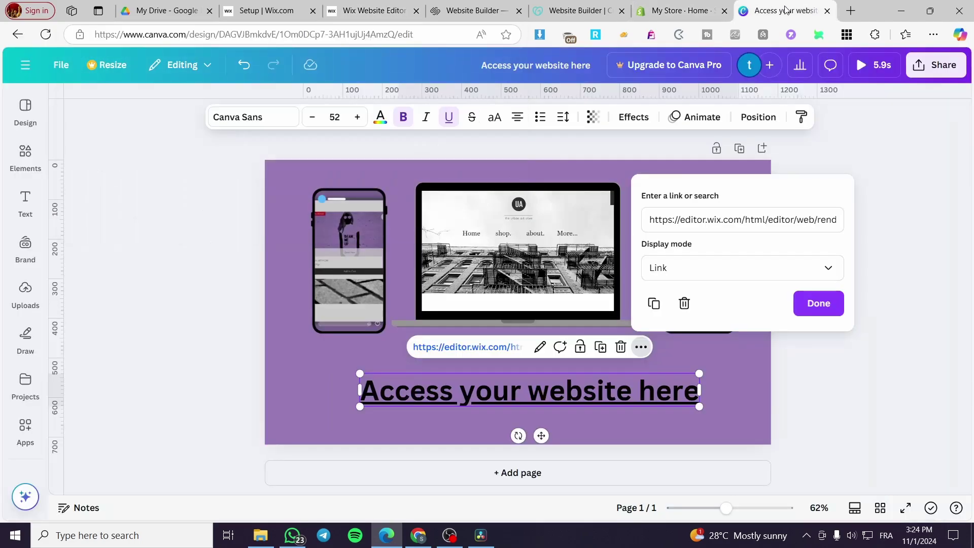
click(809, 213)
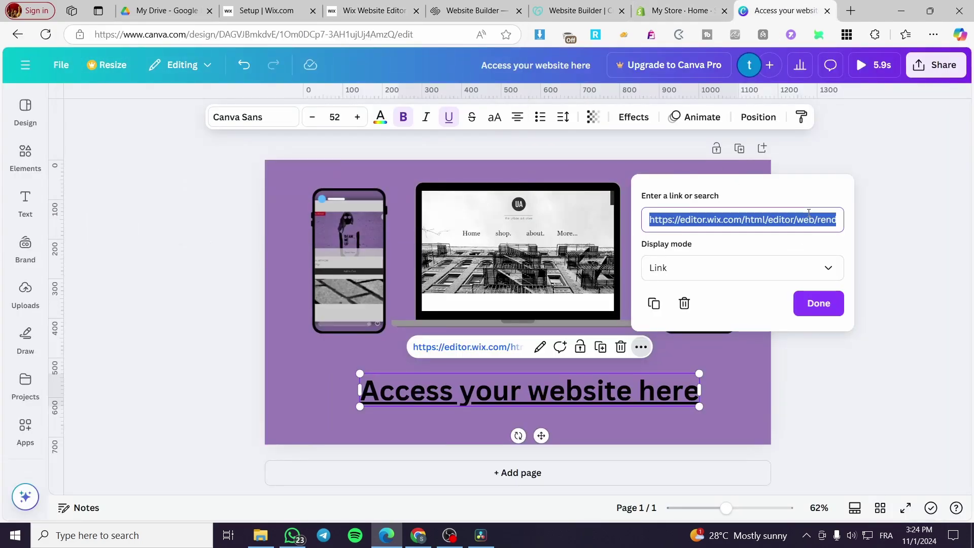
key(BackSpace)
key(ctrl+v)
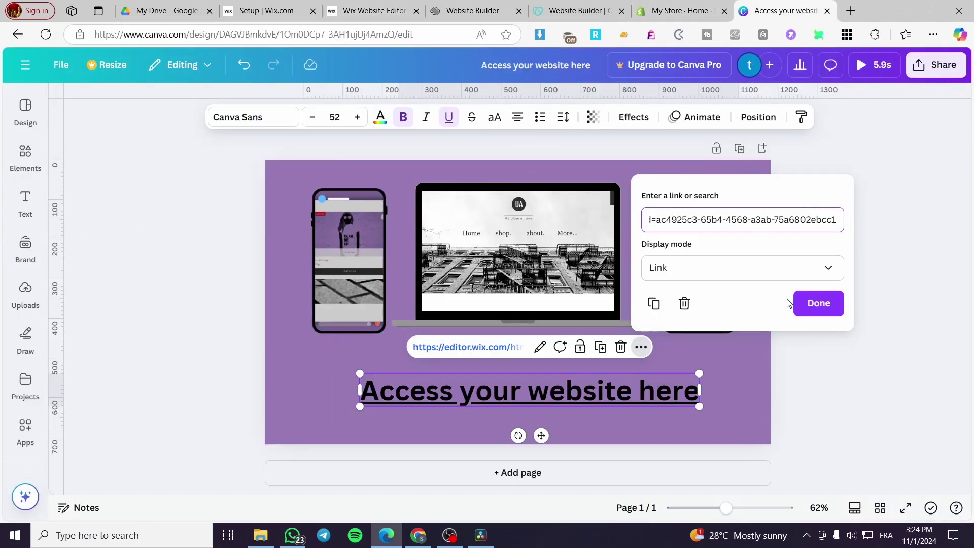
click(811, 303)
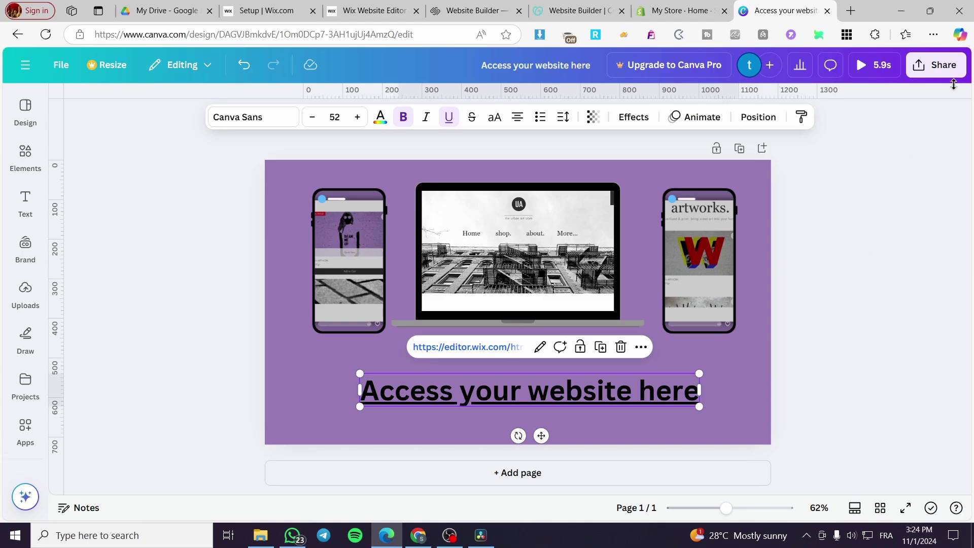
Step: Open the design's download options and choose PDF Standard as the file type
click(941, 66)
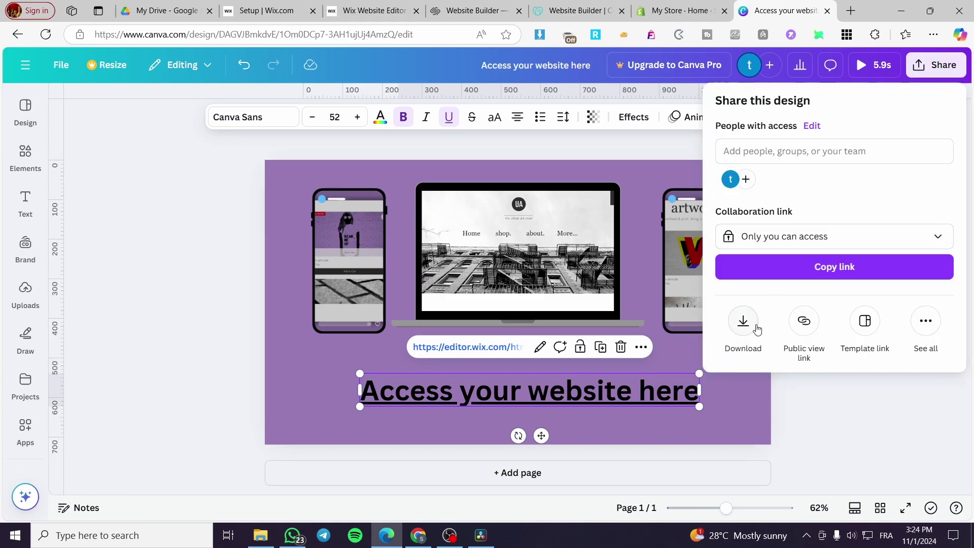
click(744, 321)
click(864, 154)
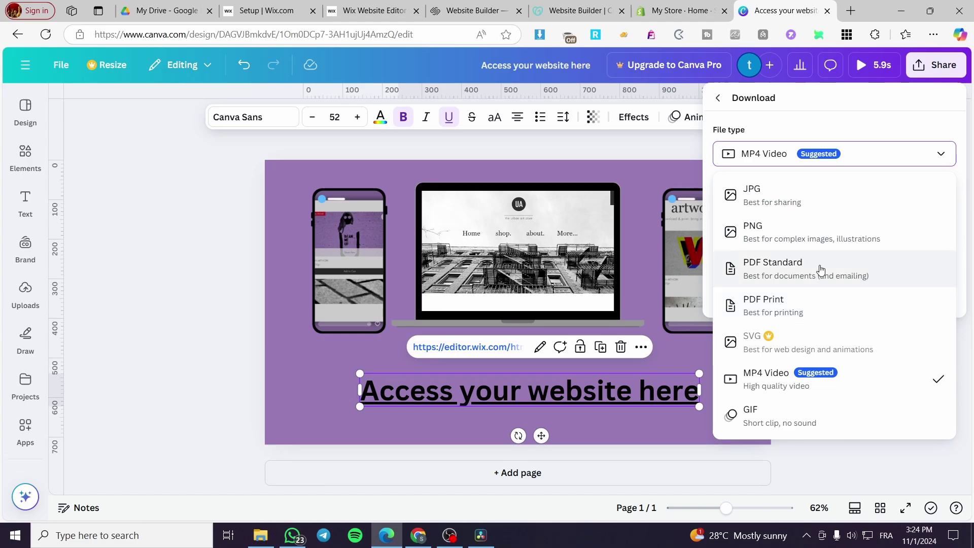
click(820, 268)
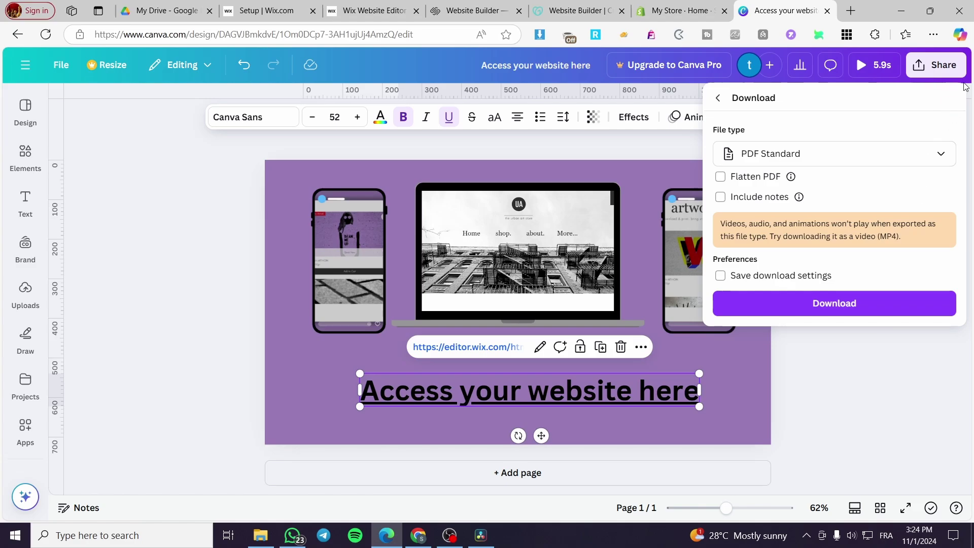
Step: Open the downloaded "Access your website here.pdf" in the browser, test its website link, and close it
click(934, 34)
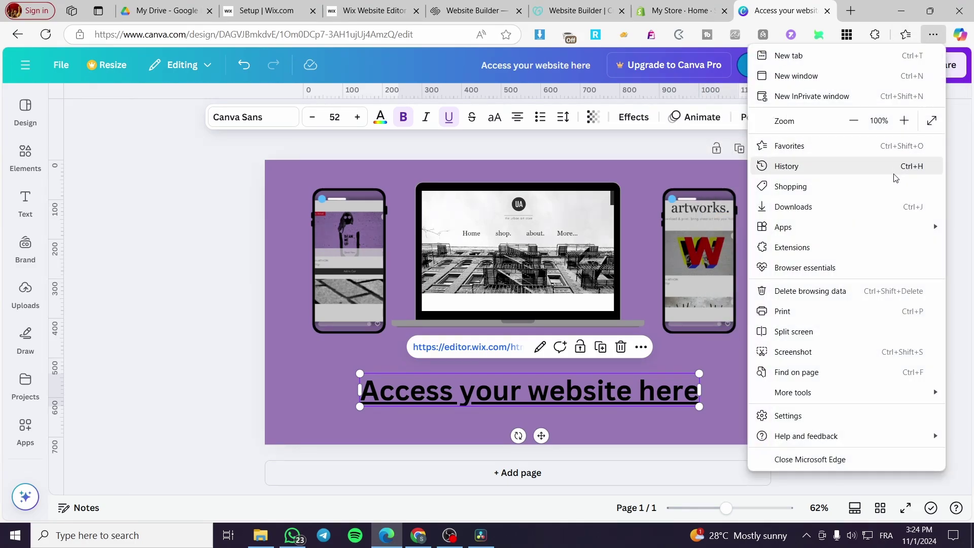
click(874, 208)
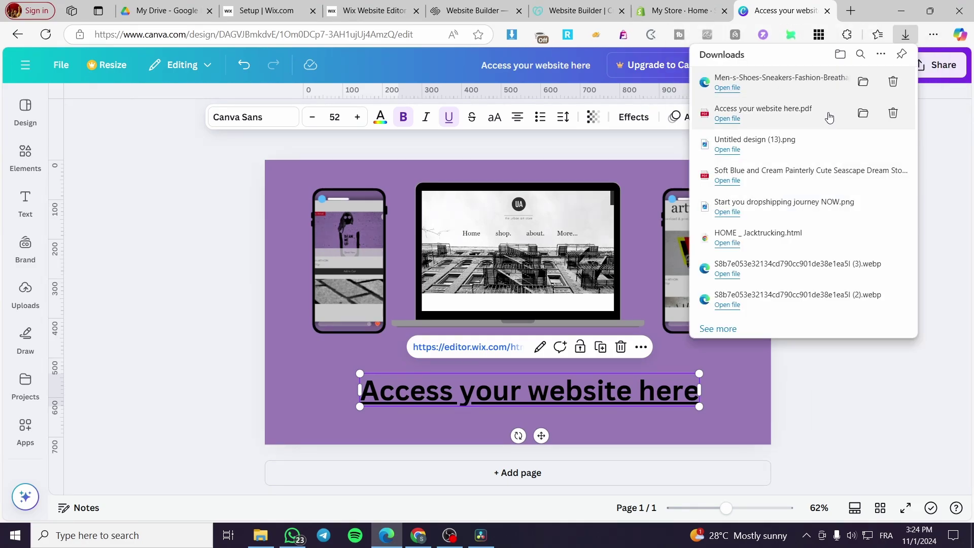
click(829, 118)
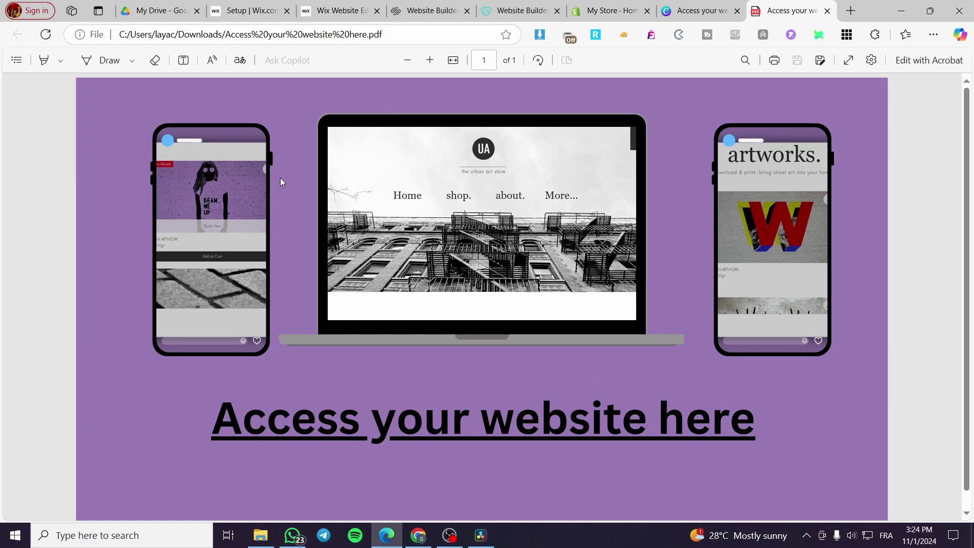
scroll(525, 373, down, 1)
scroll(466, 424, up, 1)
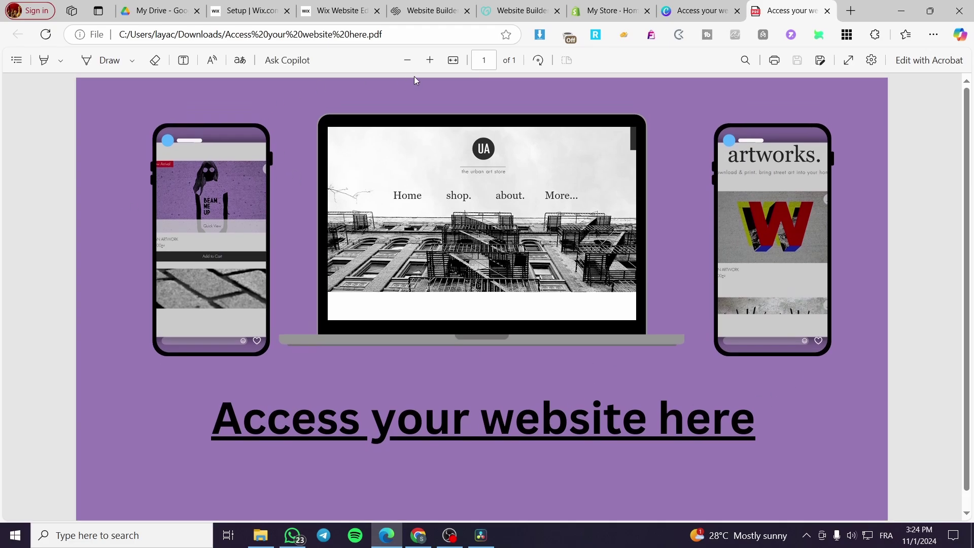
click(441, 433)
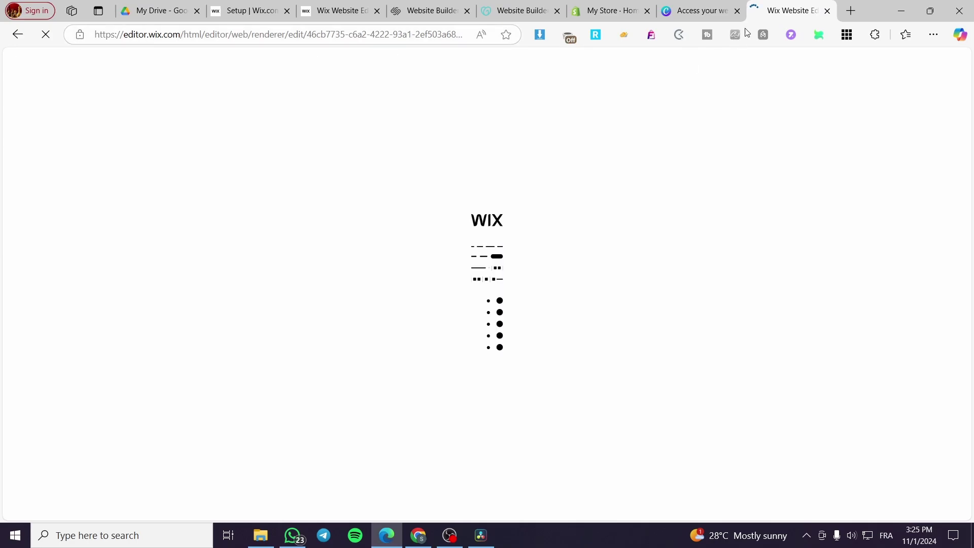
click(827, 12)
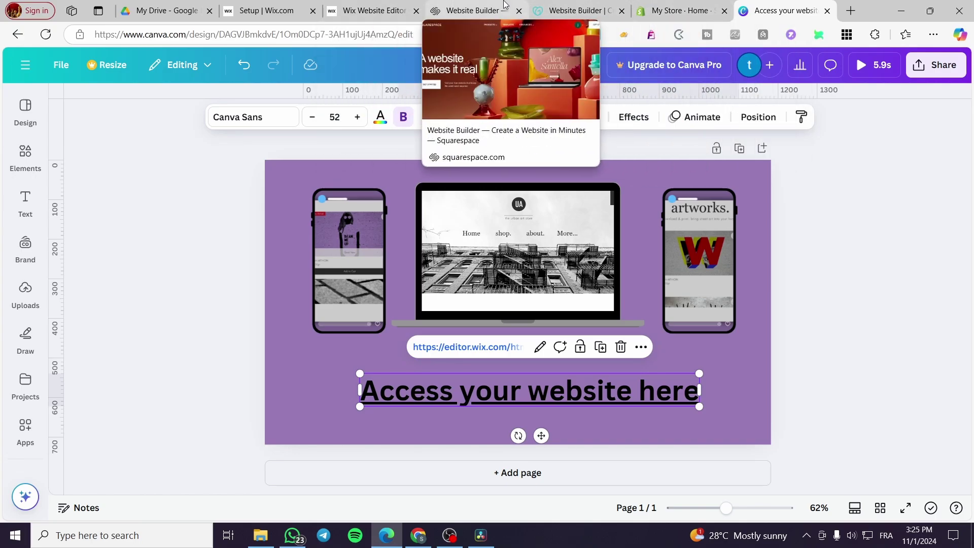
Step: Switch to the Squarespace site and open the account dashboard
click(505, 6)
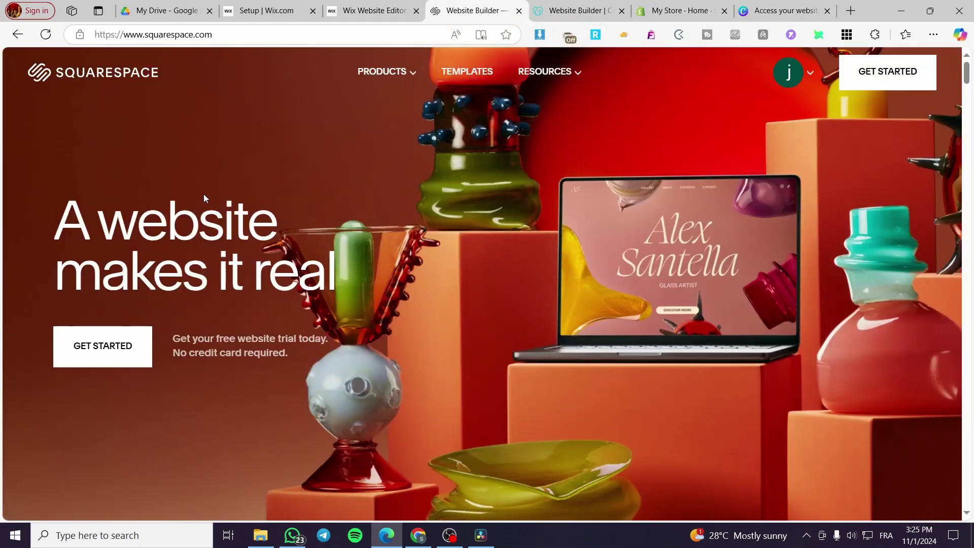
click(811, 74)
click(800, 166)
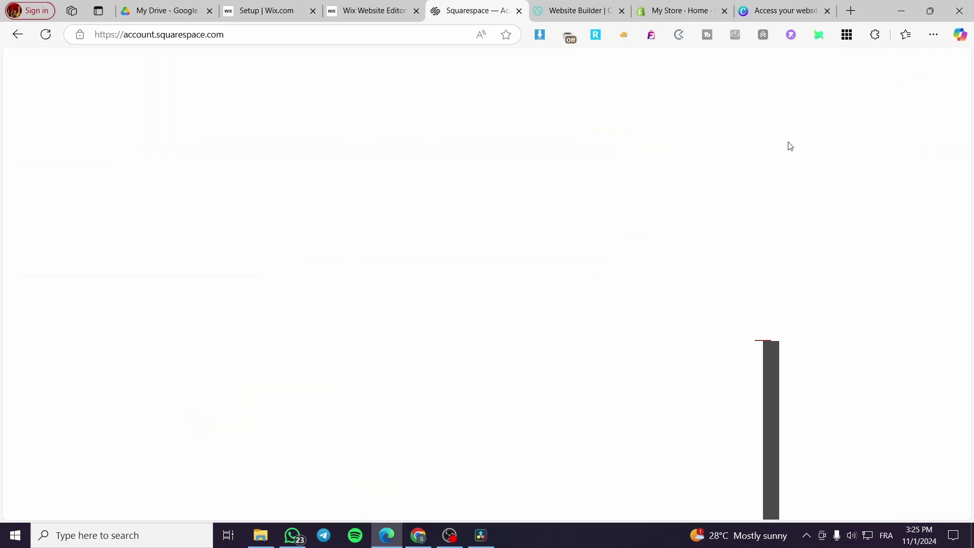
Step: Switch to the GoDaddy site and open the account's My Products page
click(575, 10)
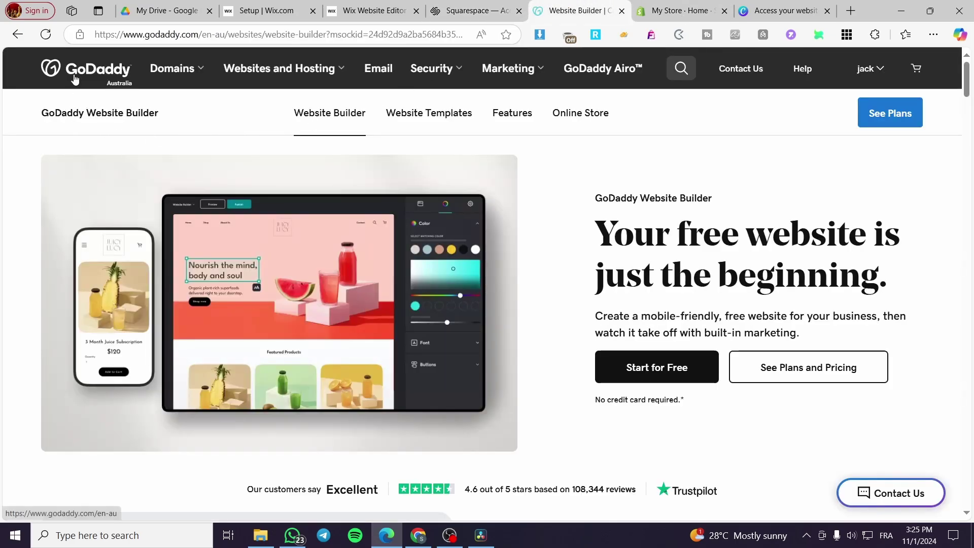
click(276, 75)
click(146, 152)
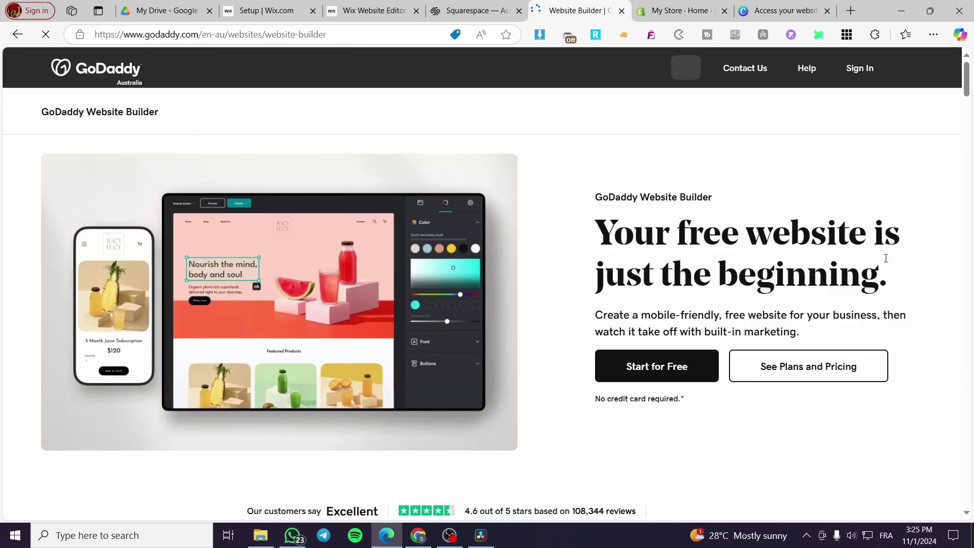
click(860, 74)
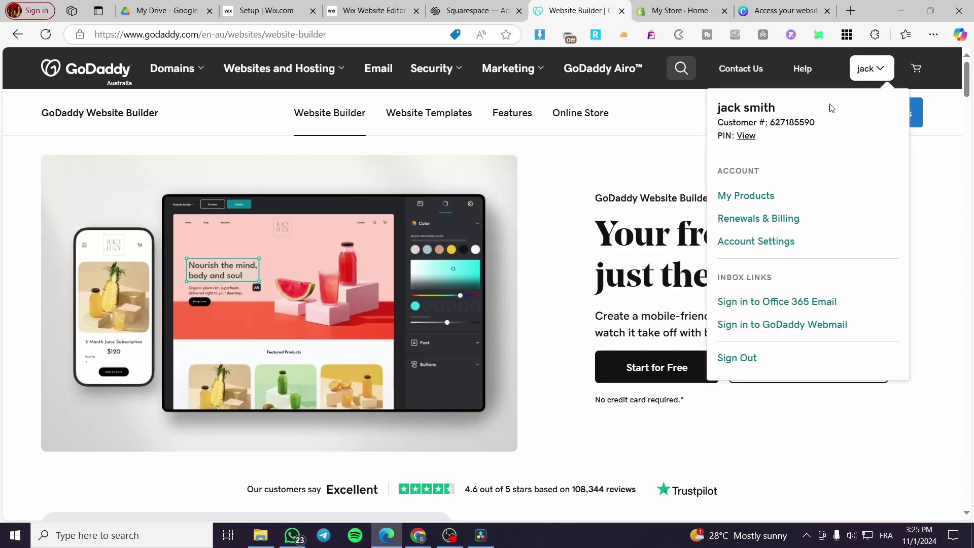
click(753, 203)
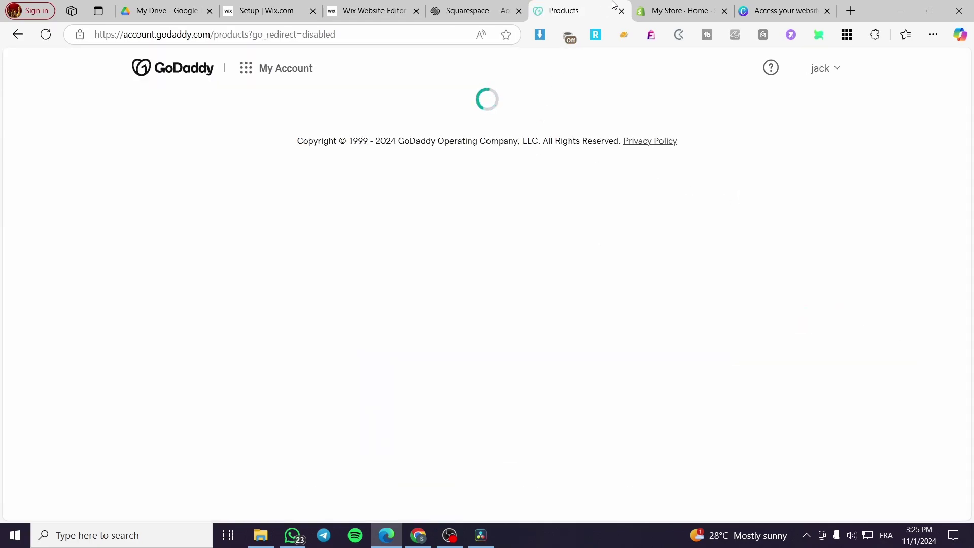
Step: Open the Jack Shopping website from the Squarespace dashboard, and switch to the Shopify store admin
click(479, 8)
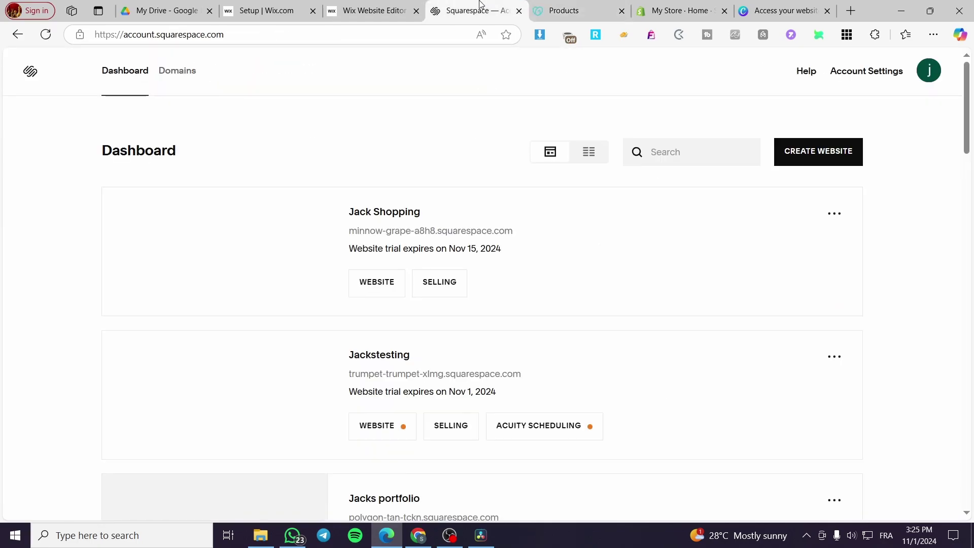
click(382, 290)
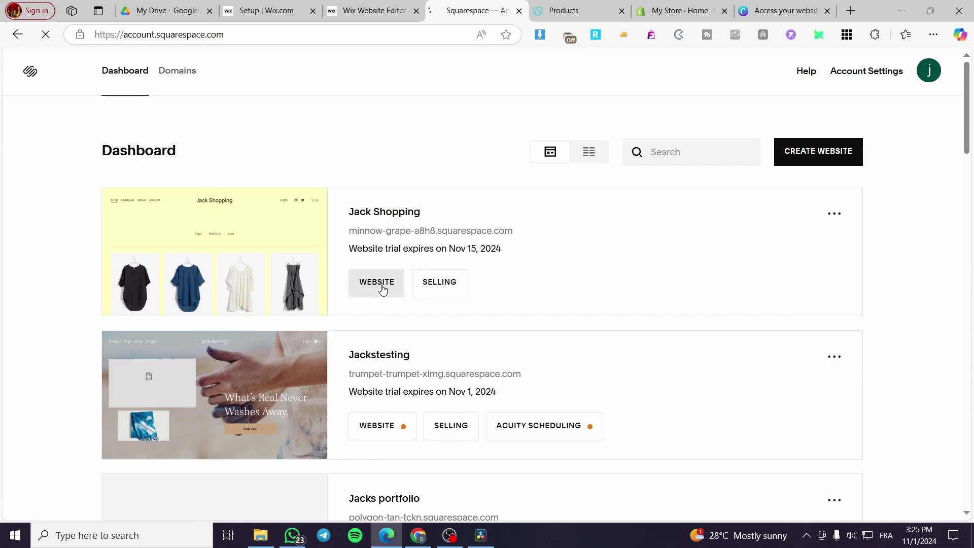
mouse_move(272, 270)
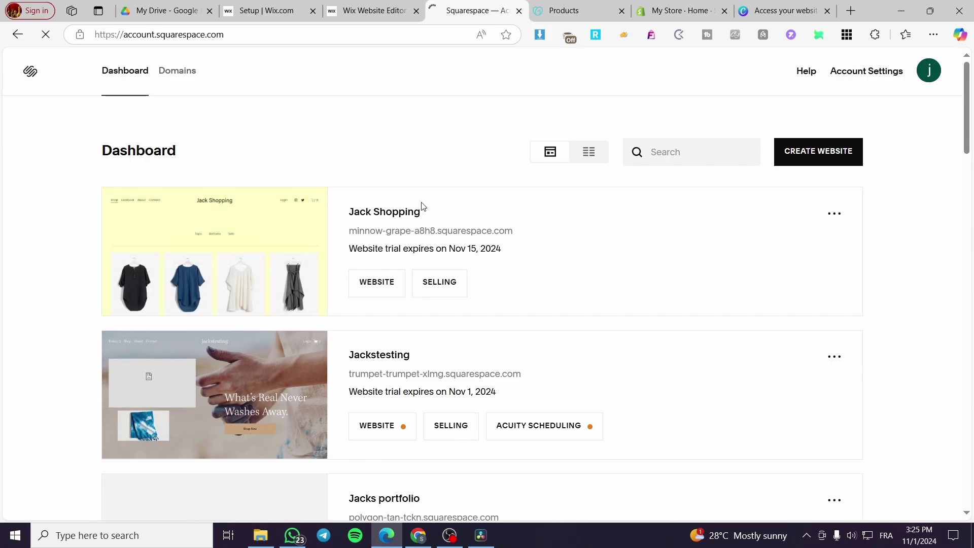
click(583, 6)
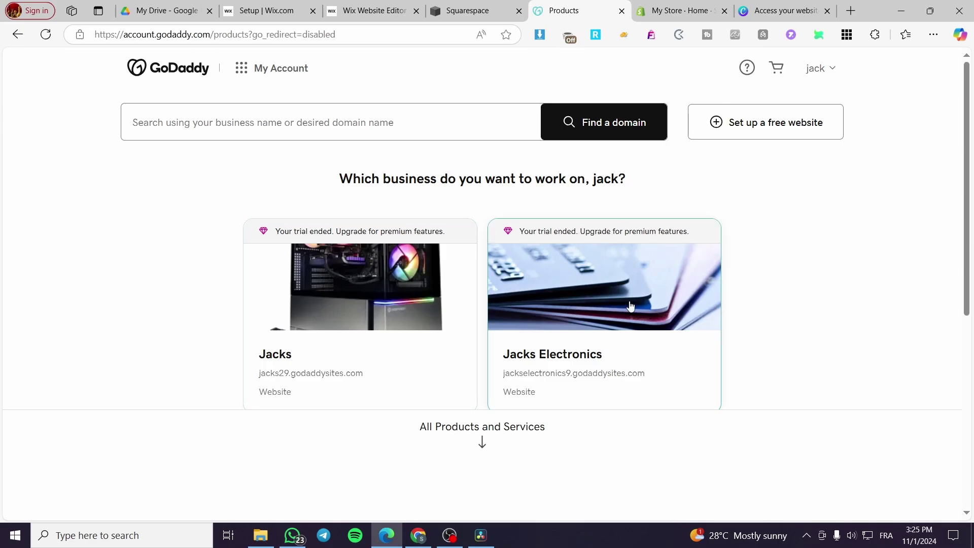
click(655, 5)
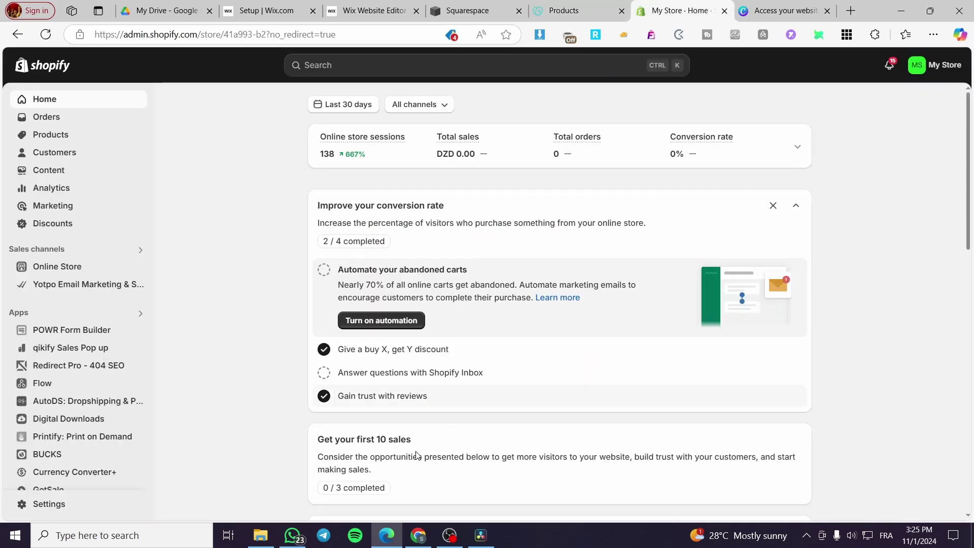
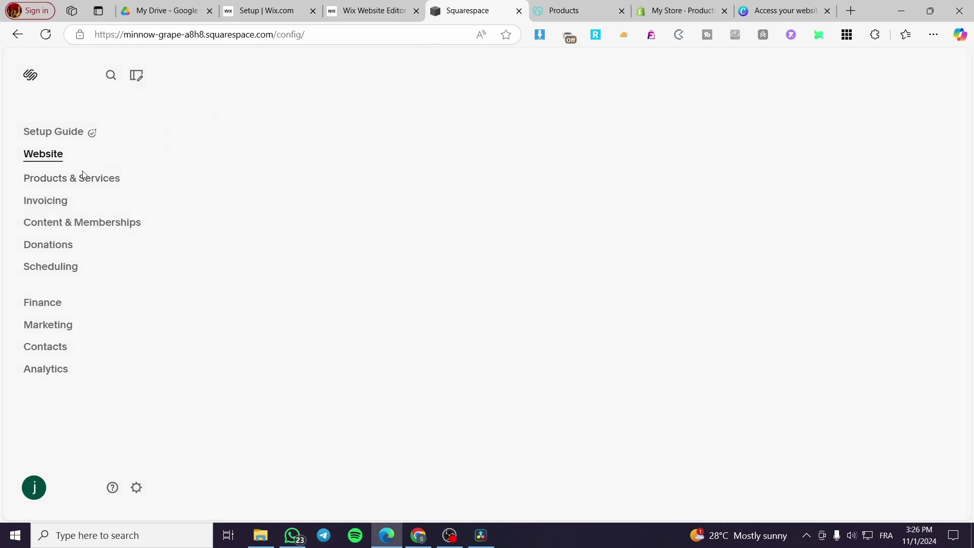
Step: Start a new Download product in the Squarespace store's products, and move the Shopify browser tab beside the Squarespace one
click(53, 242)
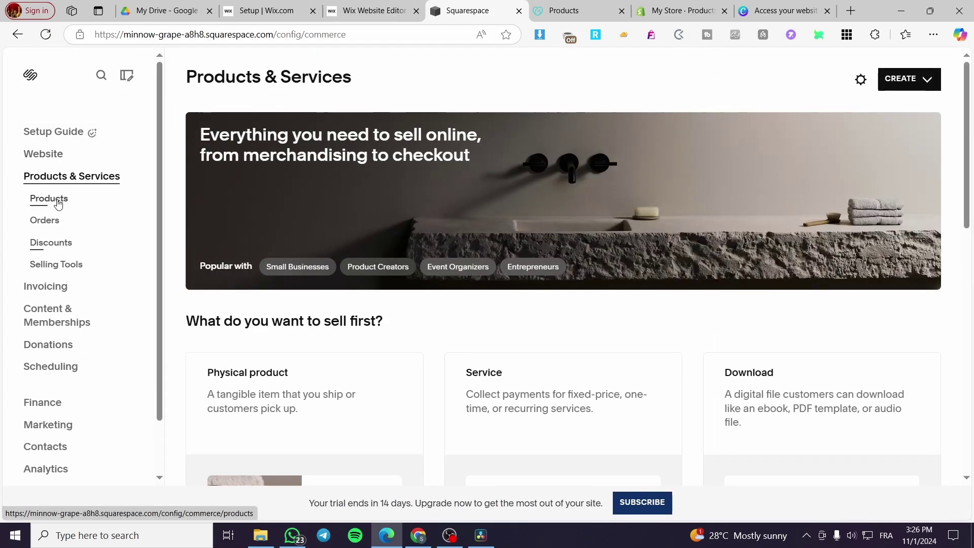
click(49, 198)
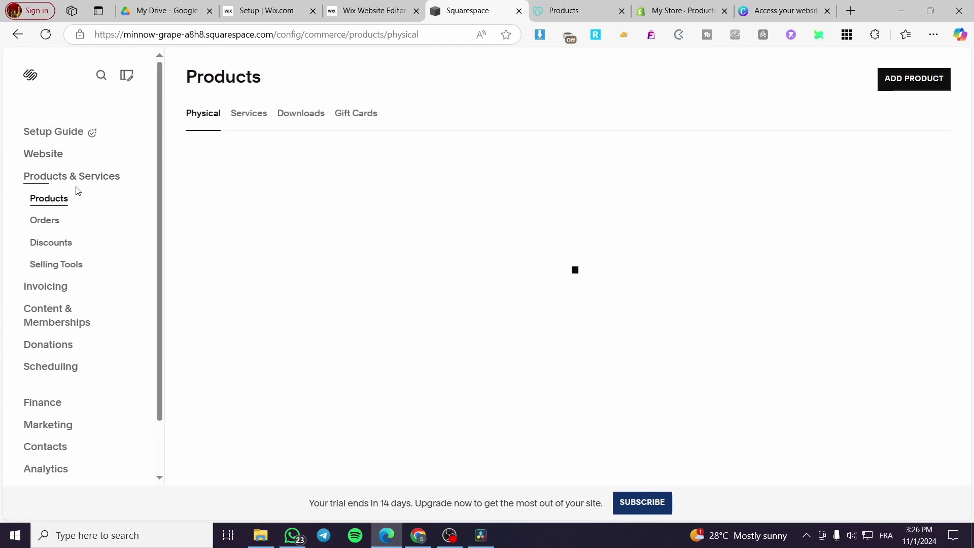
click(922, 80)
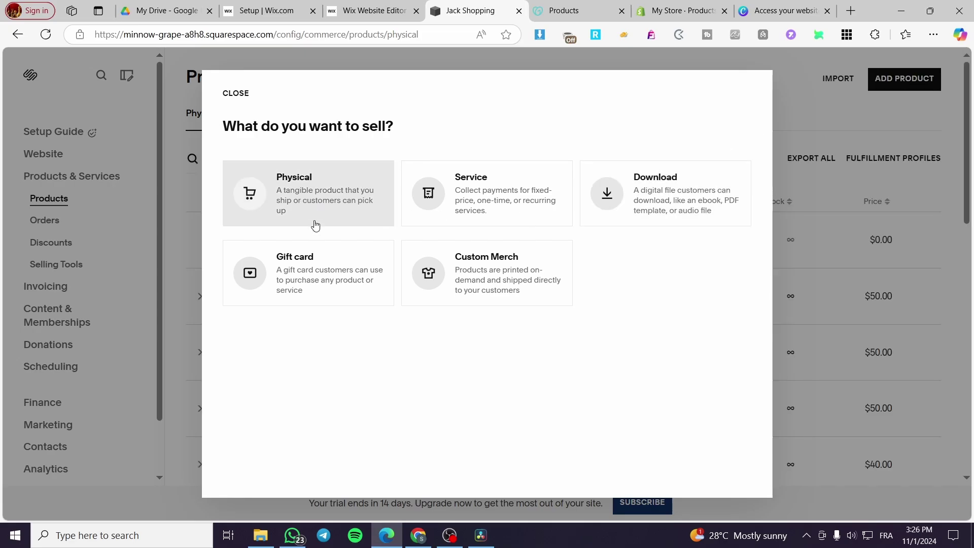
click(694, 192)
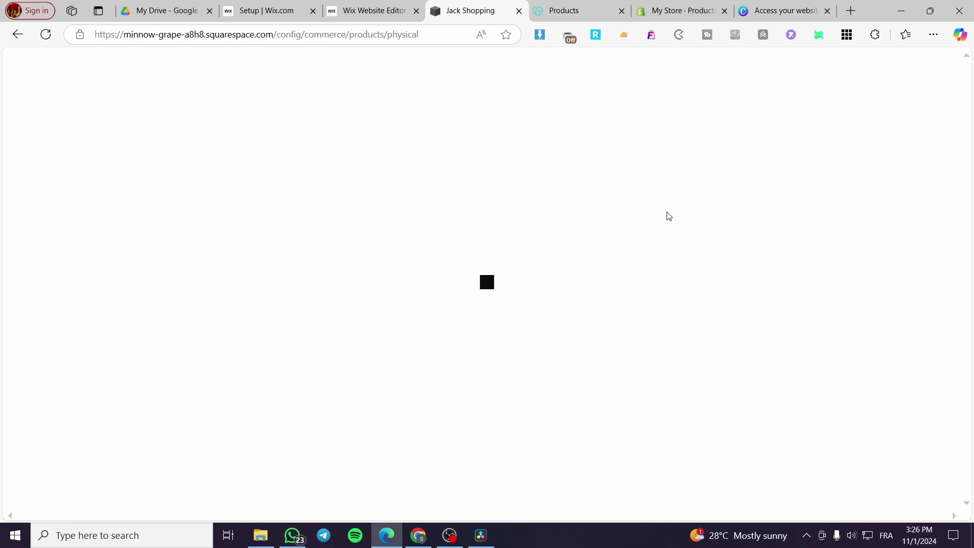
drag(672, 19, 568, 18)
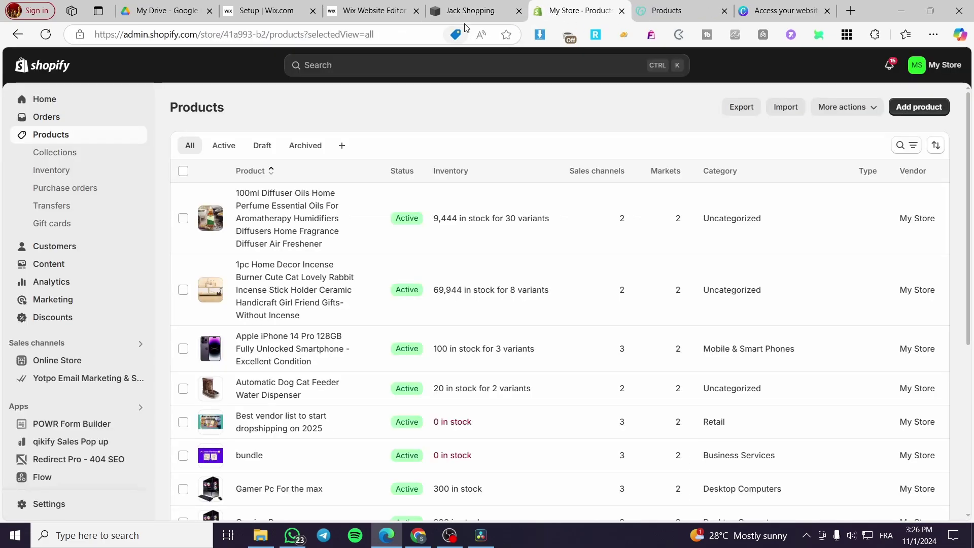
click(469, 11)
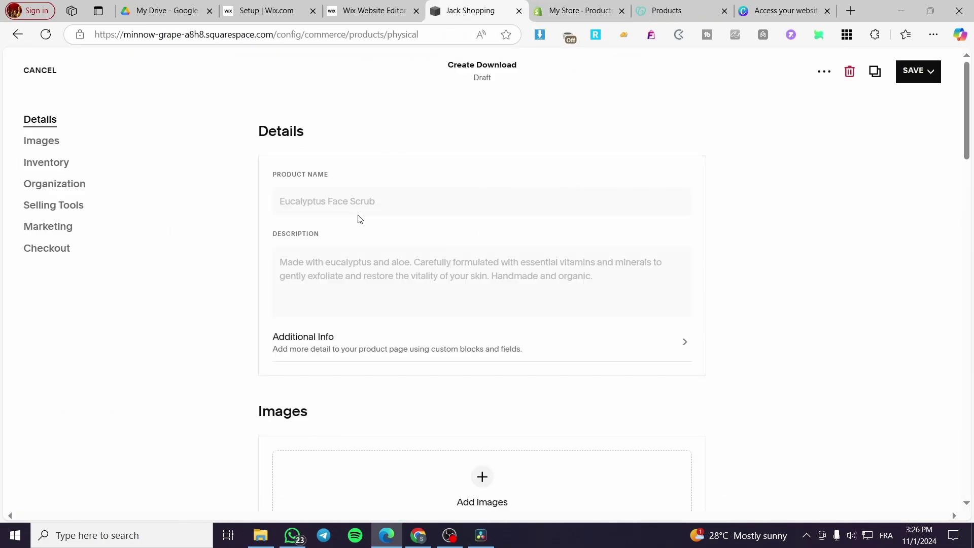
Step: Name the product "Wix Website template" and copy that same text into its description
click(361, 198)
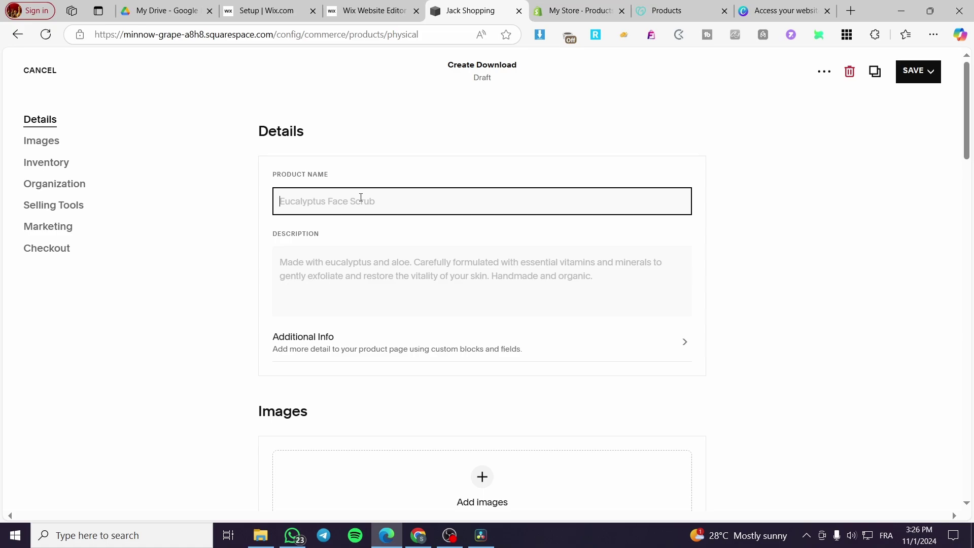
text(We)
key(BackSpace)
text(Wi)
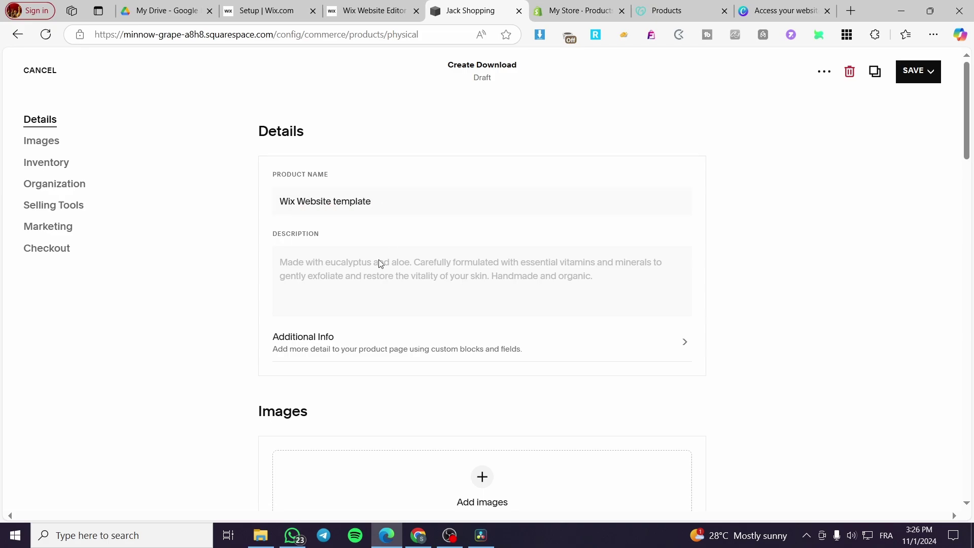
drag(383, 199, 174, 220)
key(ctrl+c)
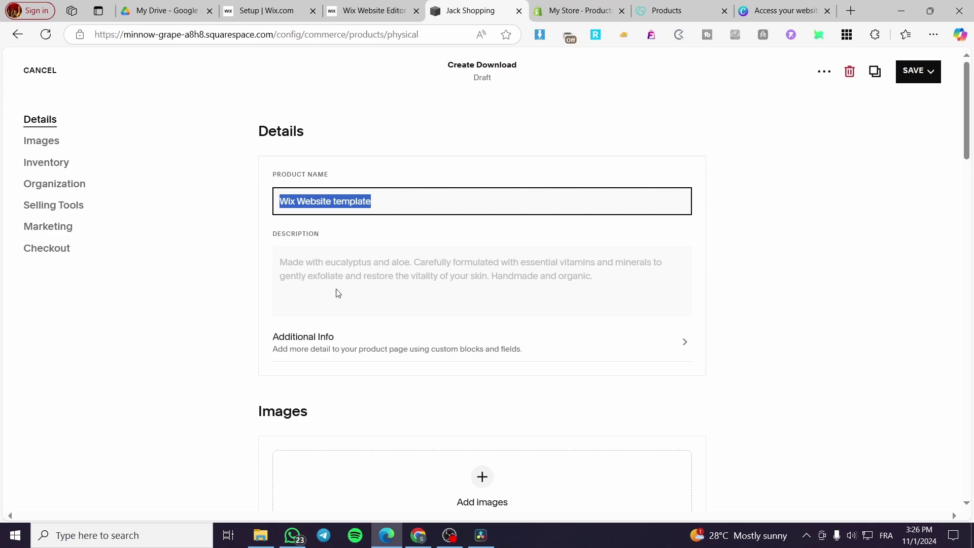
click(345, 276)
key(ctrl+v)
Step: Add the product images "Untitled design (13)", website3, website1 and website2 from the Downloads folder
scroll(377, 381, down, 3)
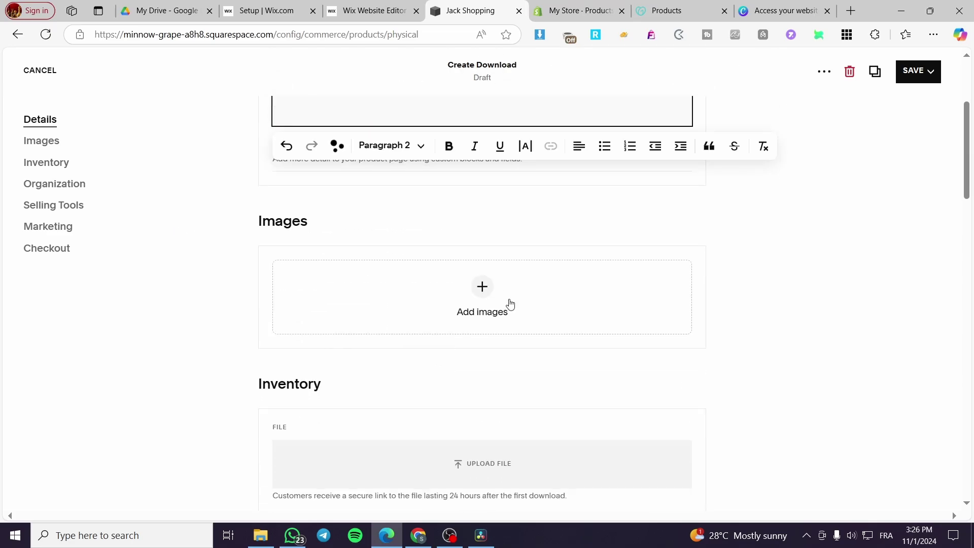
click(482, 286)
click(553, 288)
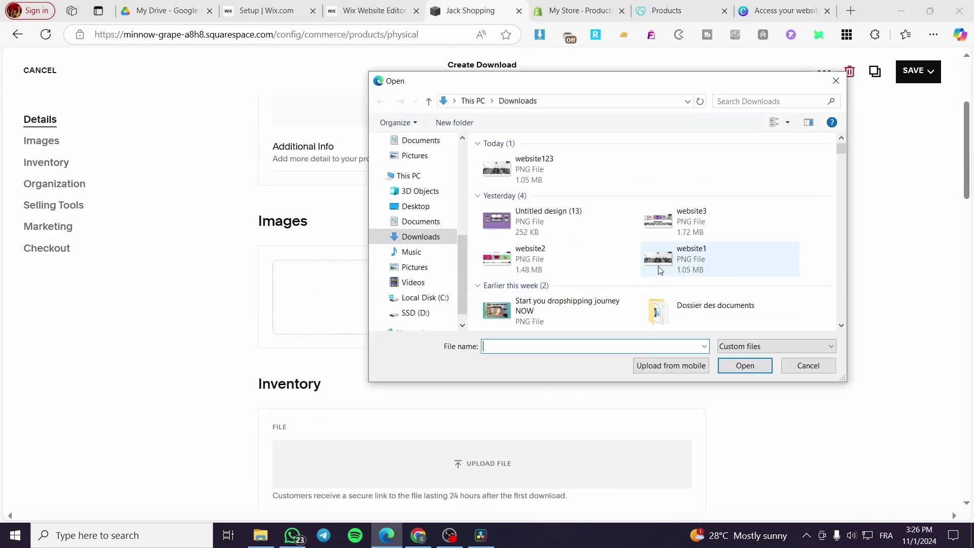
double_click(562, 218)
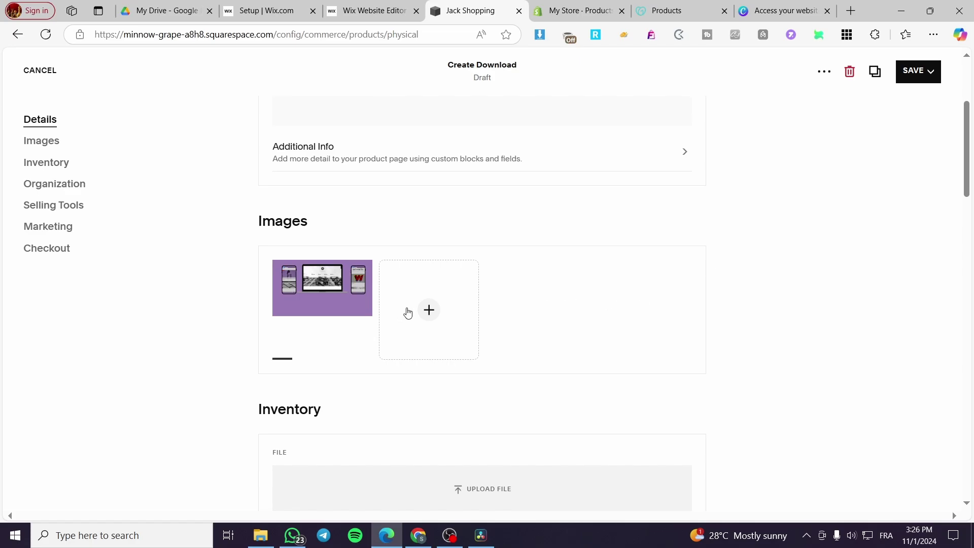
click(416, 310)
click(528, 289)
click(716, 220)
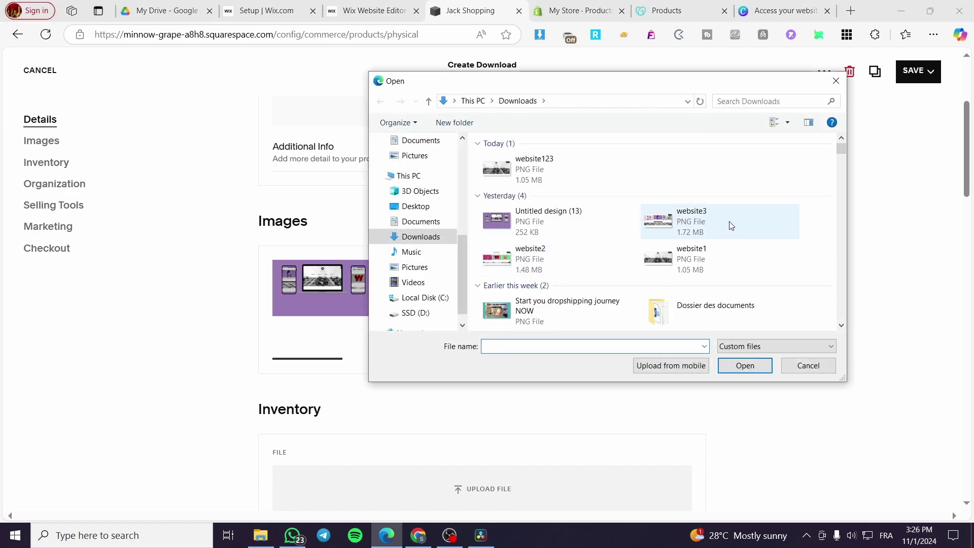
ctrl+click(696, 258)
ctrl+click(559, 263)
click(753, 372)
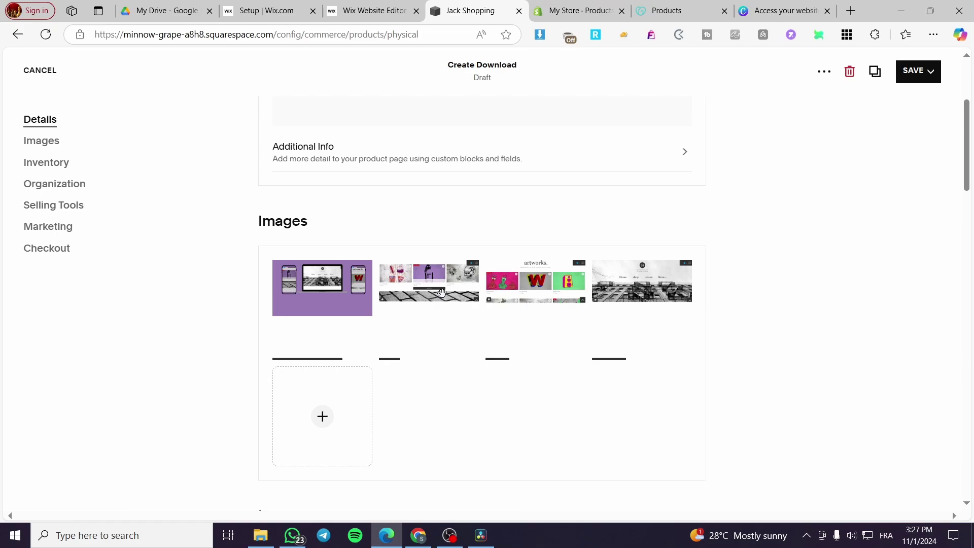
Step: Upload the "Access your website here" PDF from Downloads as the product's downloadable file
scroll(428, 271, down, 1)
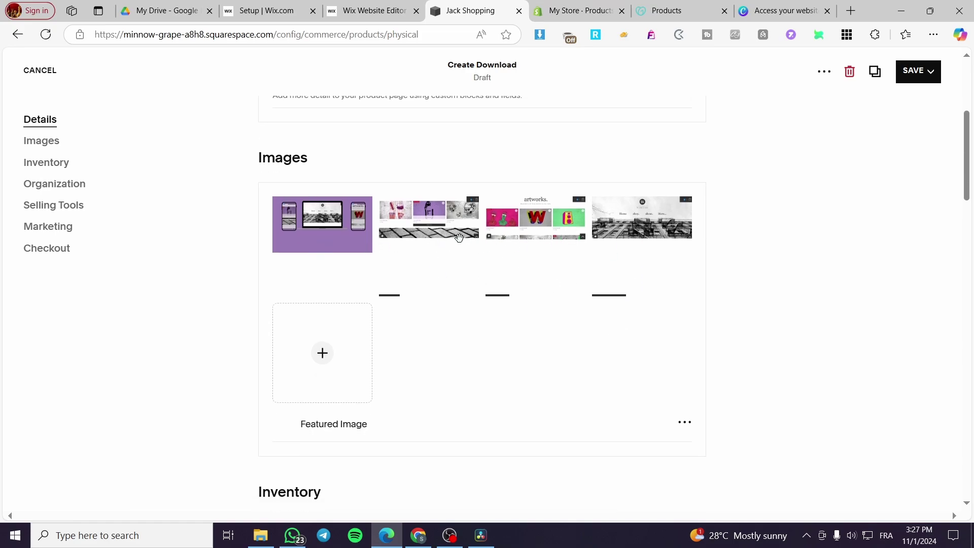
mouse_move(316, 232)
scroll(741, 247, down, 1)
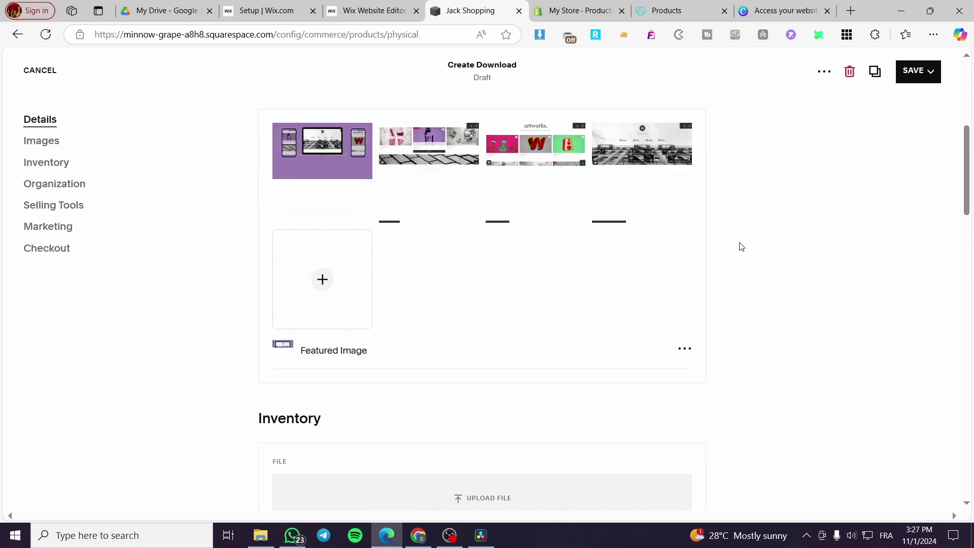
scroll(742, 246, down, 2)
scroll(445, 356, down, 1)
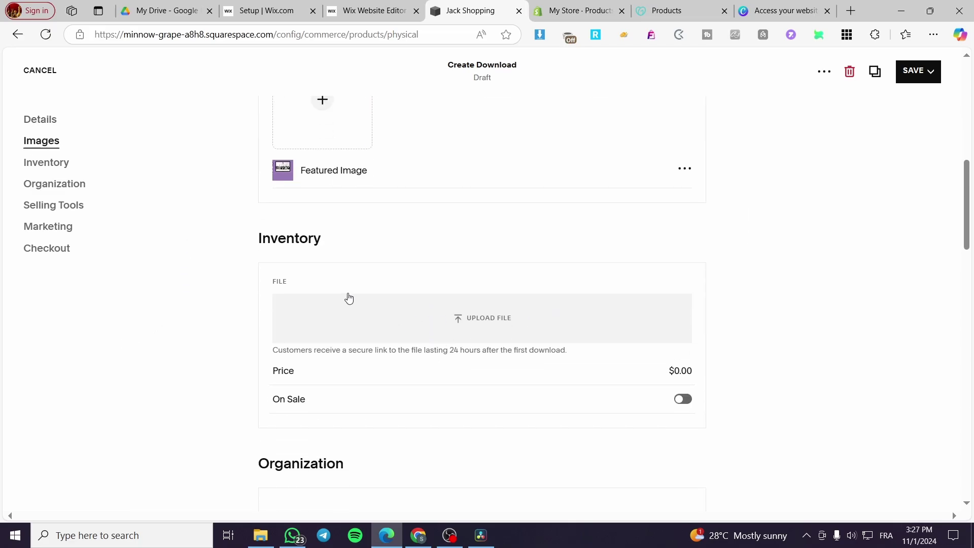
click(503, 332)
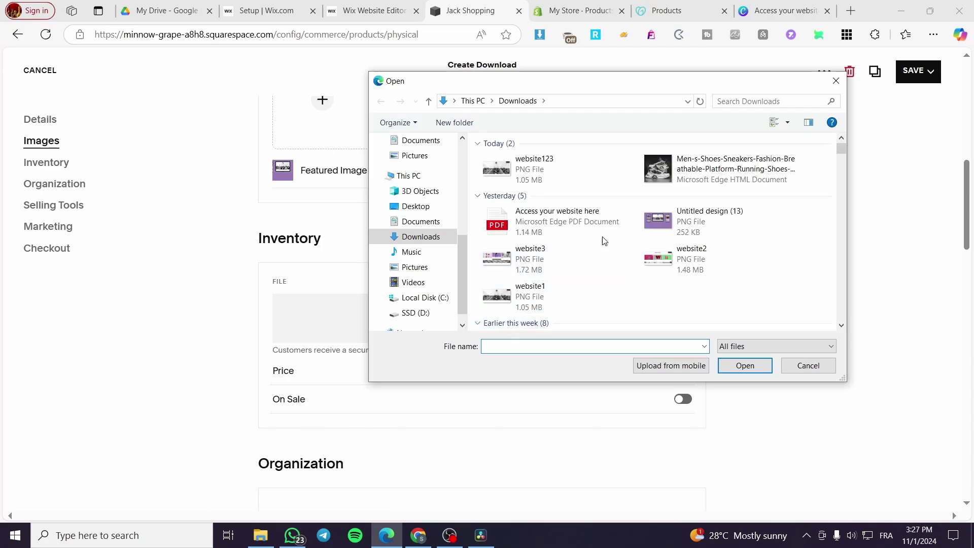
click(512, 224)
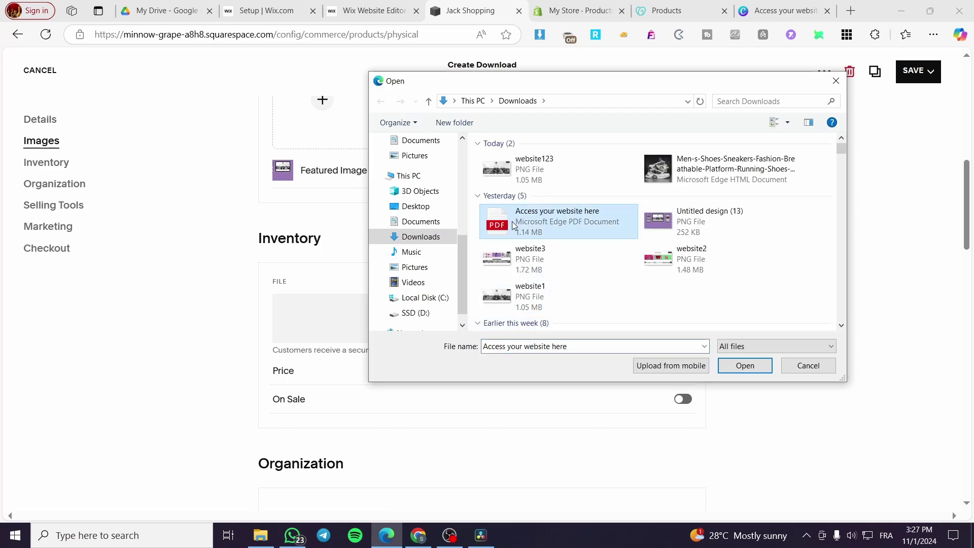
double_click(516, 222)
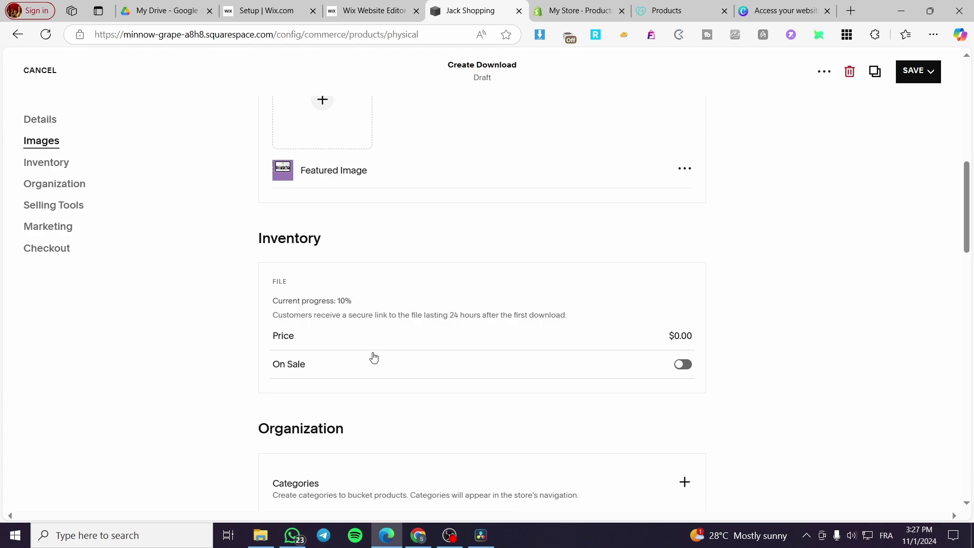
Step: Add the tag "Wix template" to the product's organization settings
scroll(428, 328, down, 3)
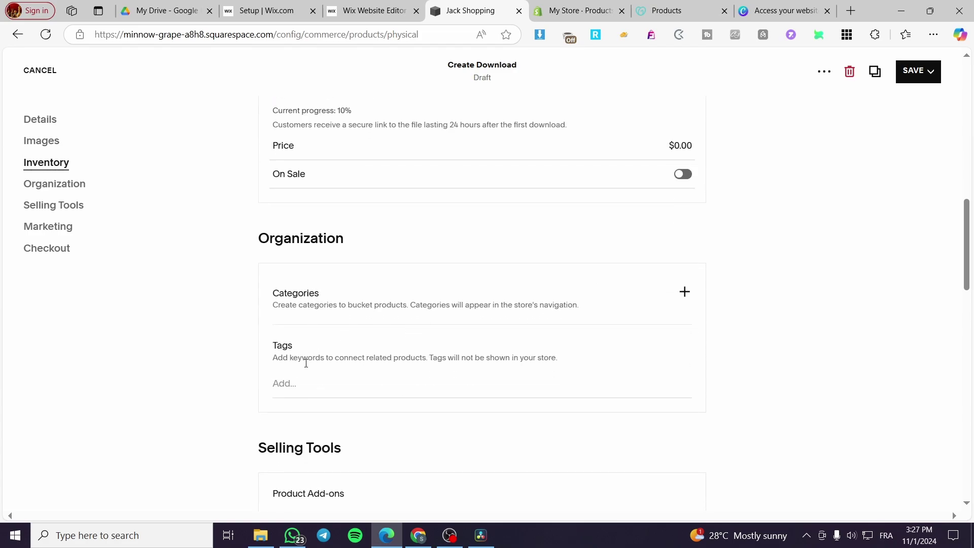
click(283, 385)
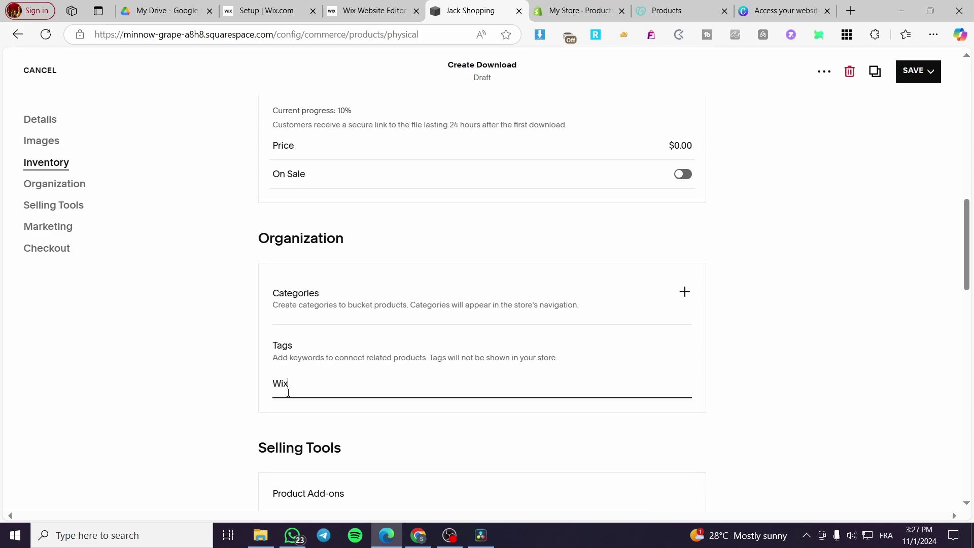
key(Return)
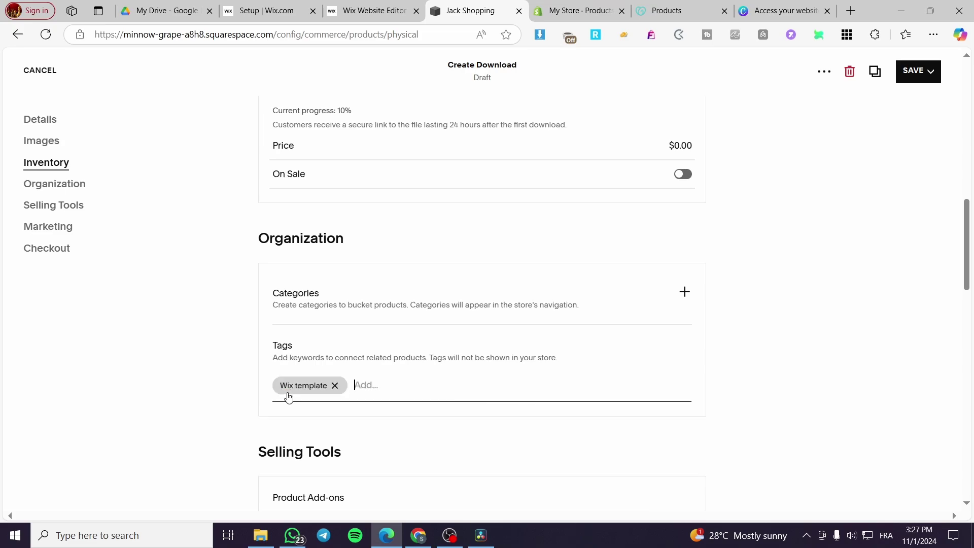
Step: Add the tags "website", "template" and "website template" to the product
text(website)
key(Return)
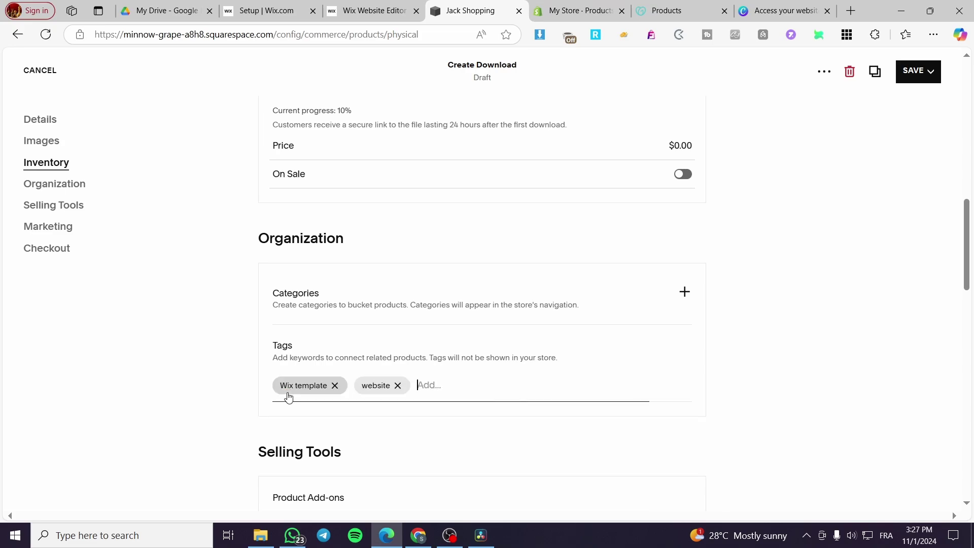
text(template)
key(Return)
text(W)
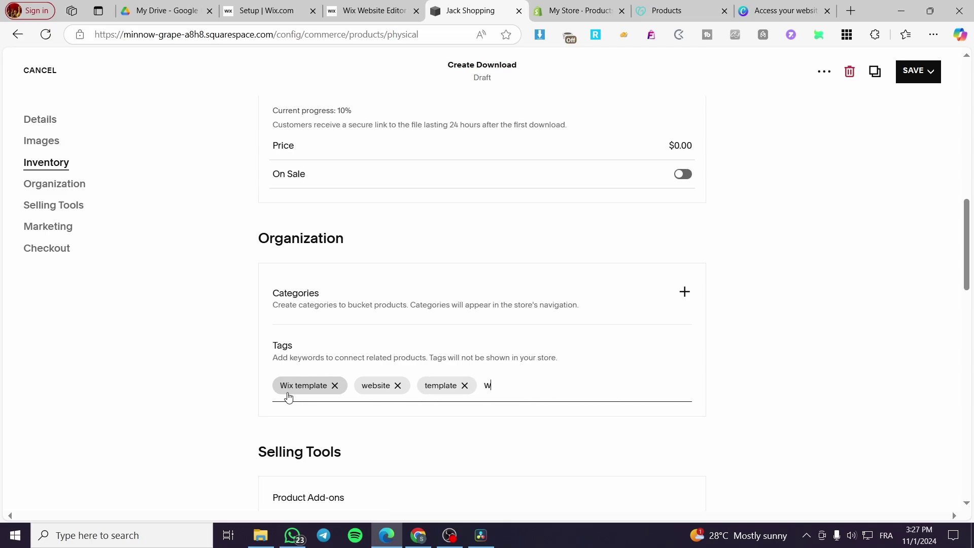
text(ebsite template)
key(Return)
Step: Turn on the Featured Product option in the product's selling tools
scroll(289, 397, down, 5)
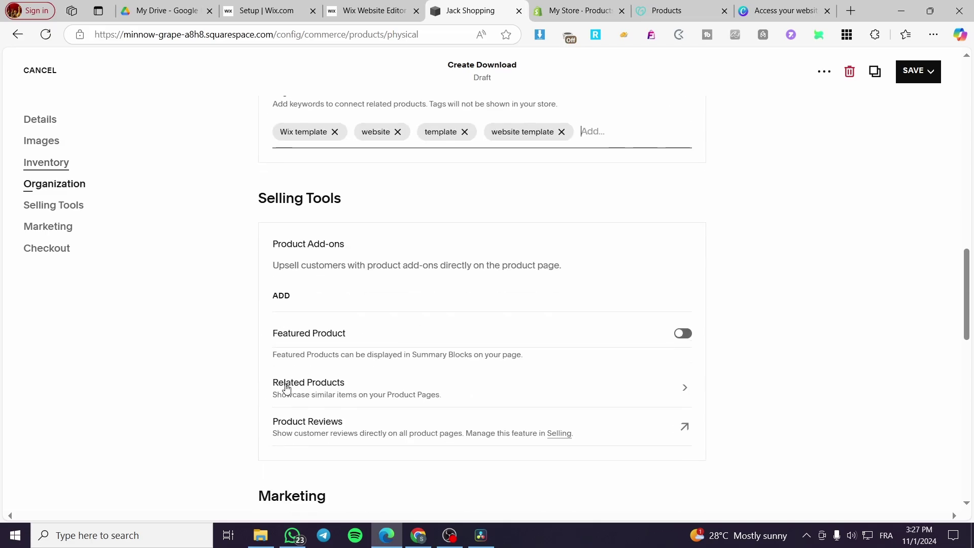
scroll(376, 279, down, 5)
scroll(379, 282, up, 6)
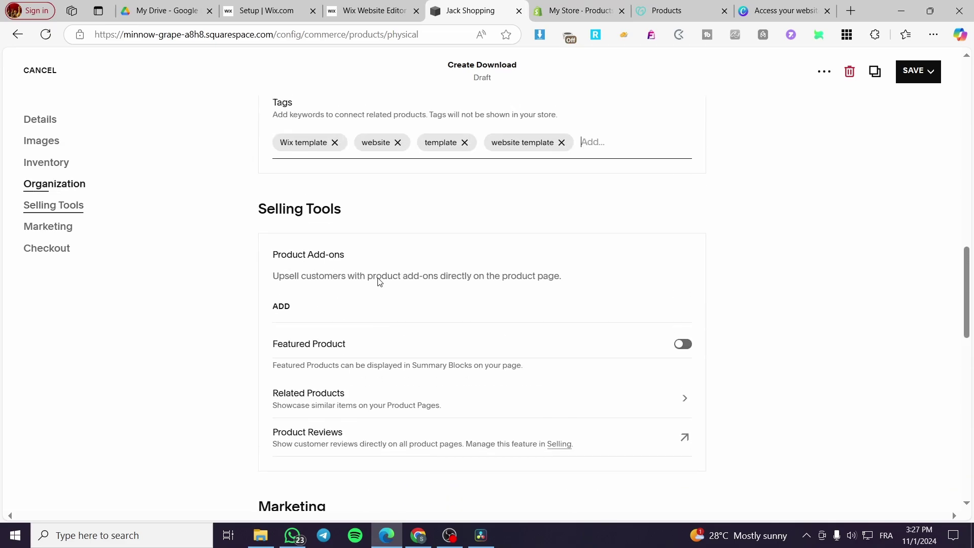
scroll(333, 372, down, 5)
scroll(327, 404, up, 3)
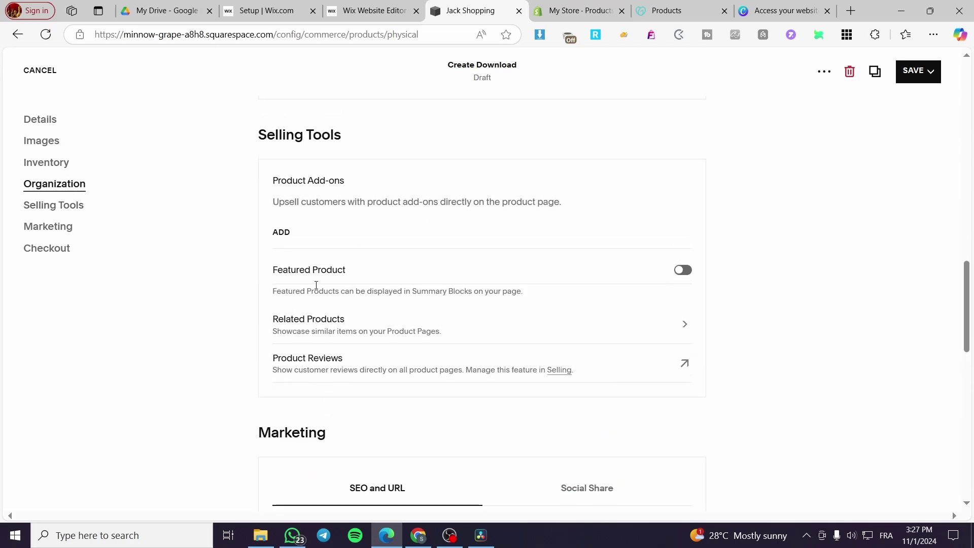
click(681, 275)
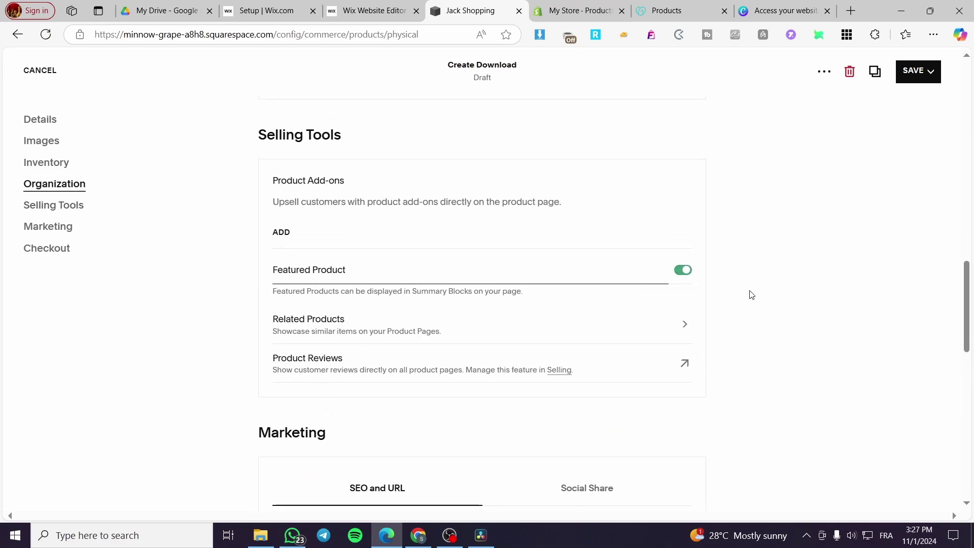
Step: Set the download product's price to $100 in its inventory settings
scroll(644, 309, down, 10)
scroll(425, 389, up, 10)
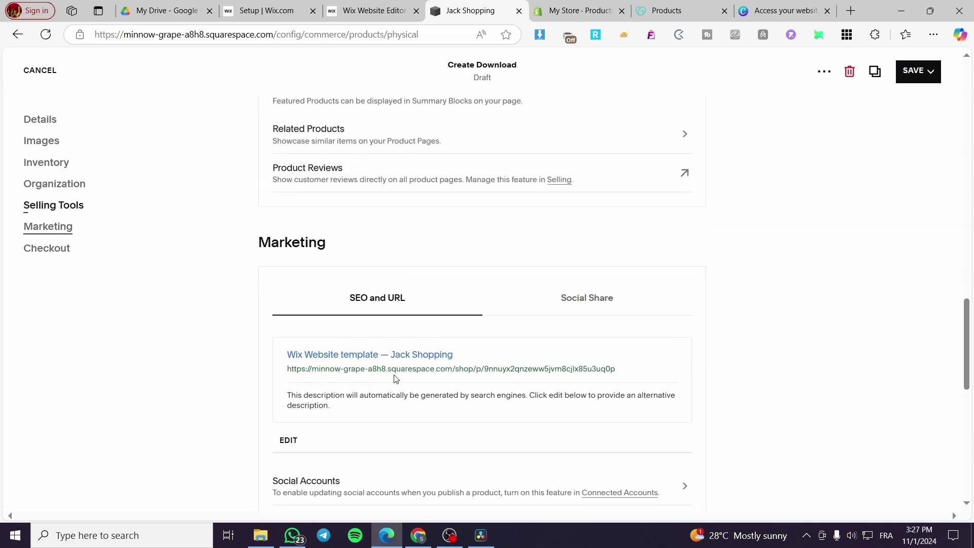
scroll(376, 391, down, 9)
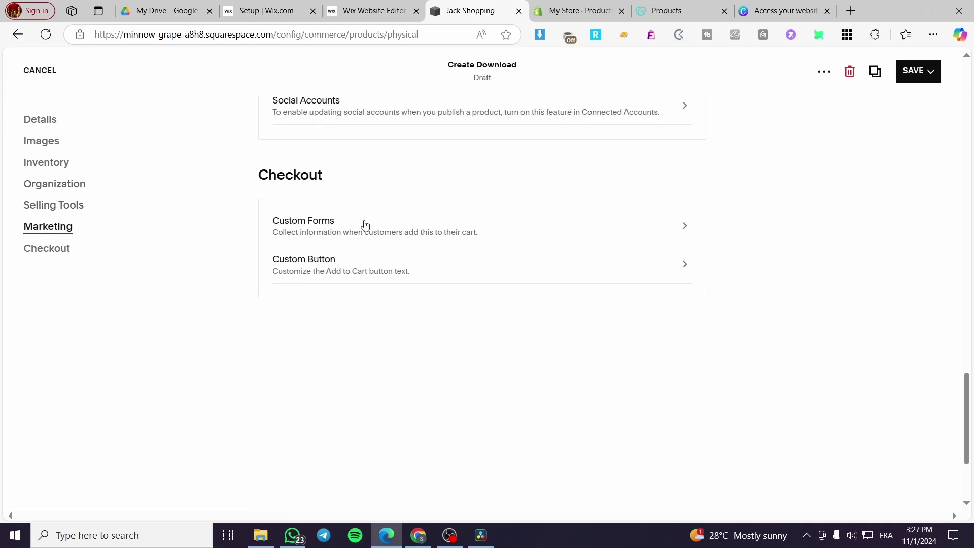
scroll(337, 250, down, 3)
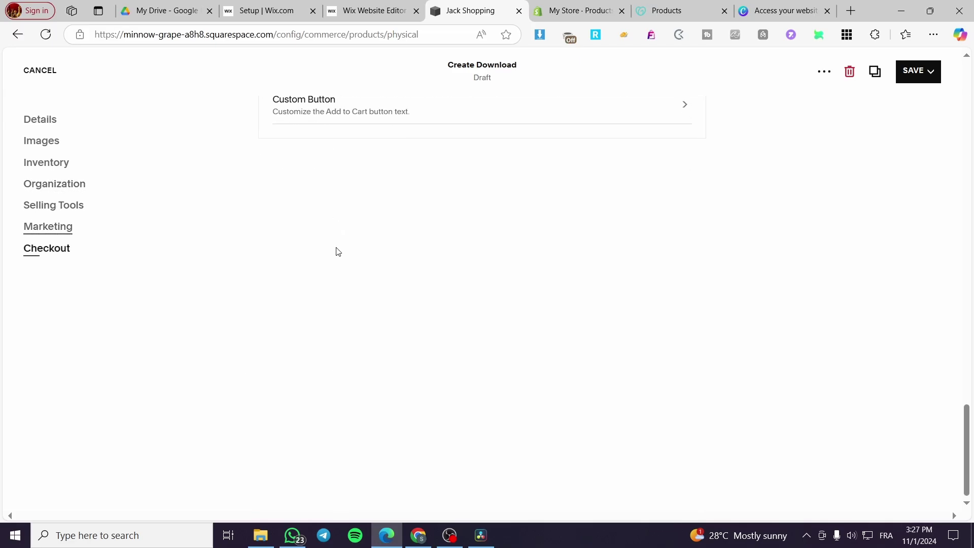
scroll(398, 305, up, 10)
scroll(401, 303, up, 4)
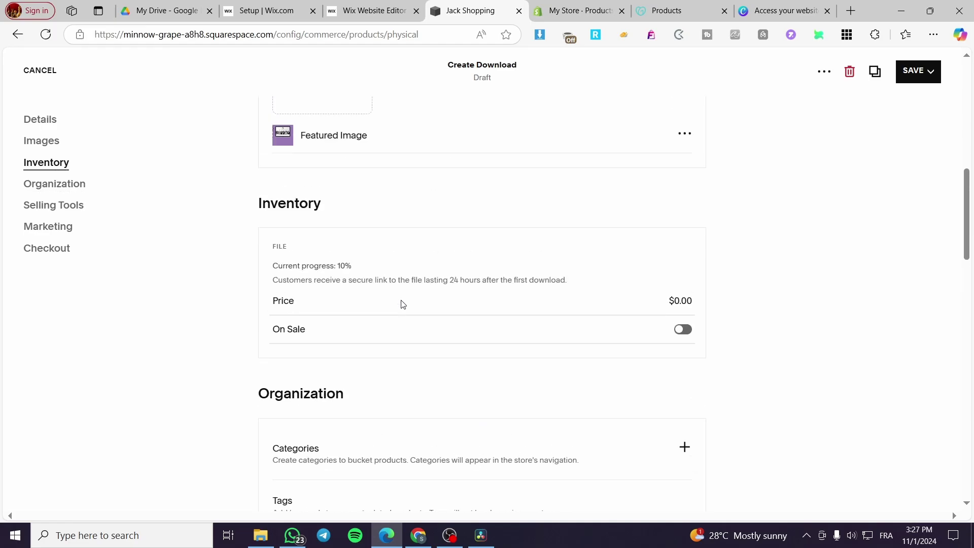
click(309, 307)
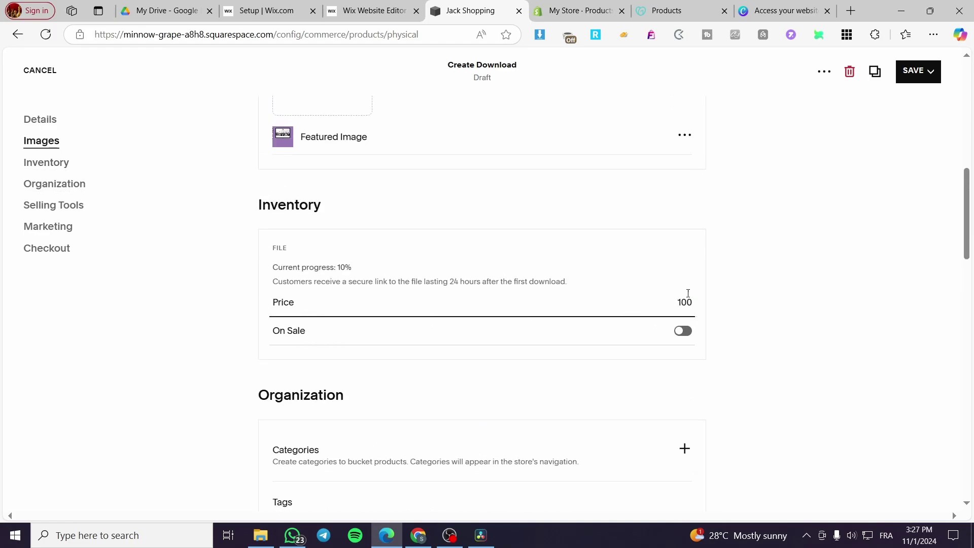
text(100)
click(781, 282)
Step: Try to save the download product and check its file upload in the inventory section
scroll(509, 316, up, 6)
scroll(398, 354, down, 2)
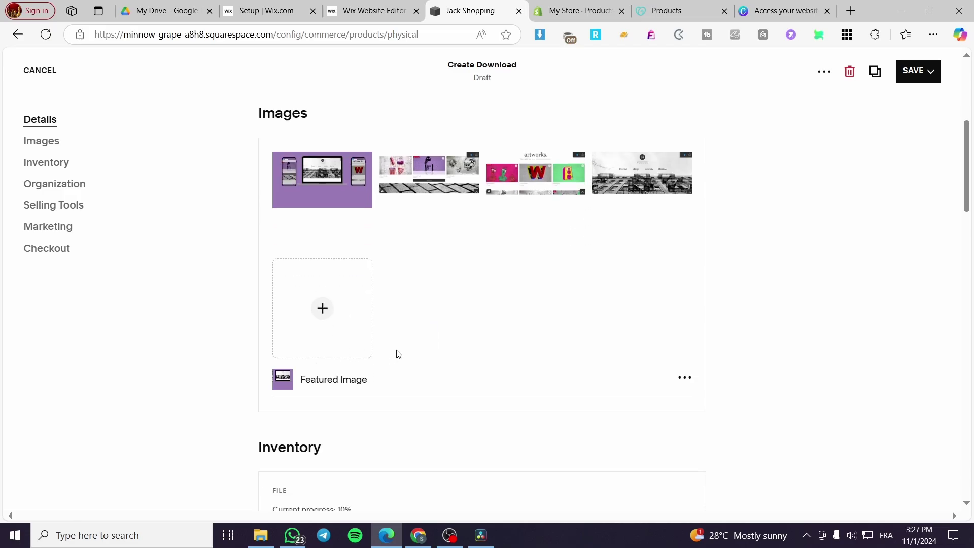
scroll(398, 354, down, 8)
scroll(363, 317, up, 4)
scroll(360, 315, down, 7)
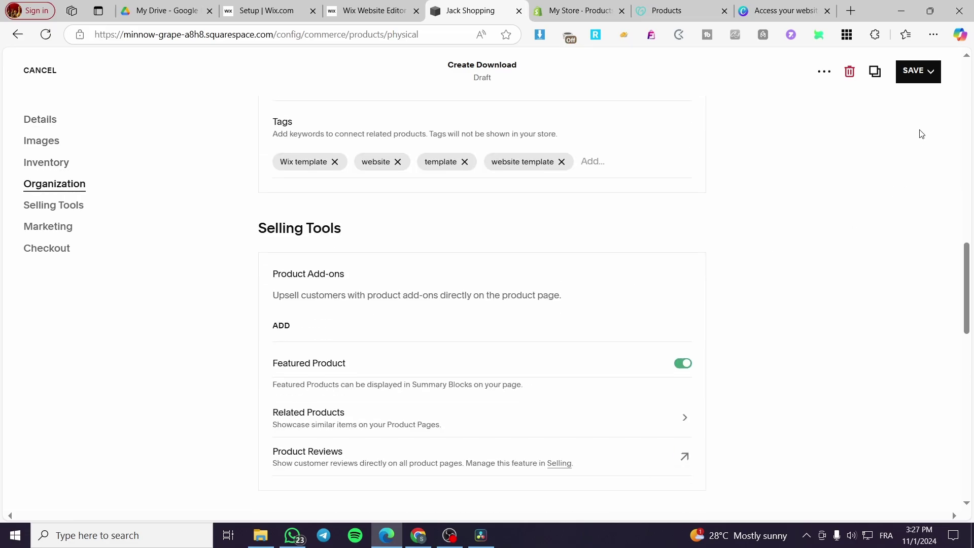
click(930, 71)
click(898, 128)
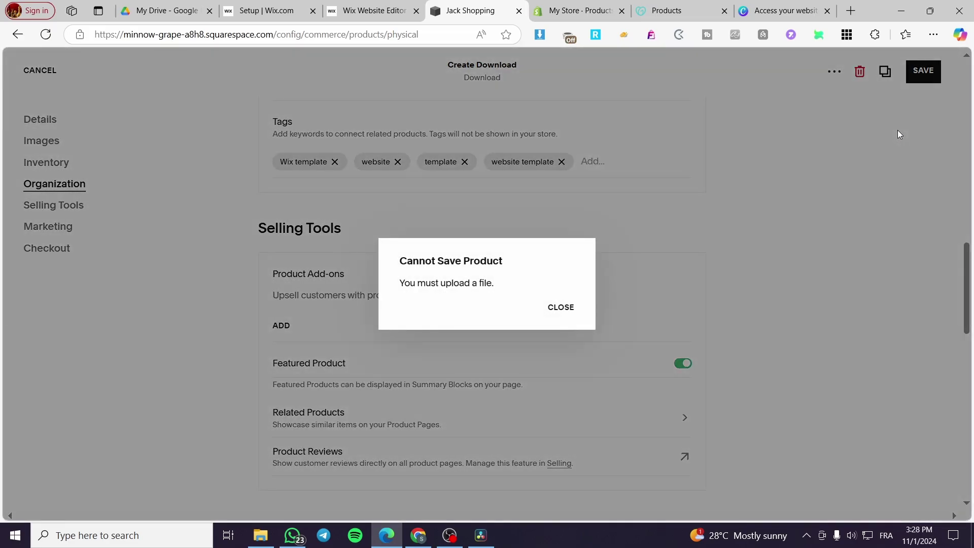
click(567, 308)
scroll(575, 370, up, 12)
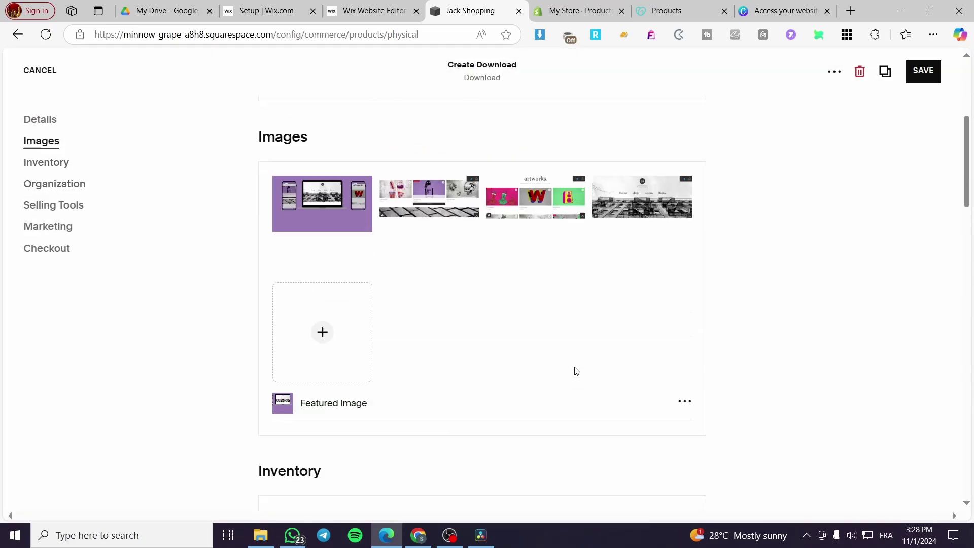
scroll(577, 371, up, 5)
scroll(577, 372, down, 9)
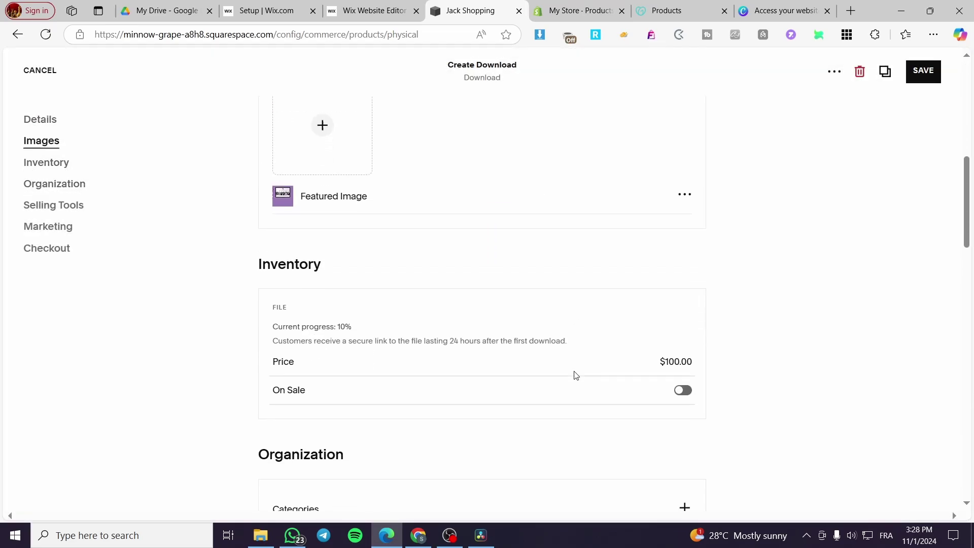
scroll(577, 376, down, 1)
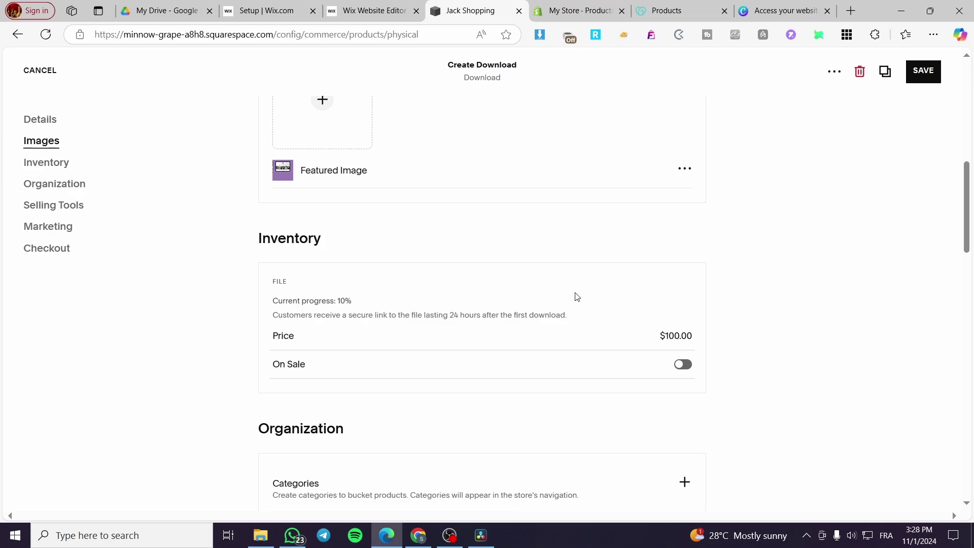
Step: Switch to the Shopify store, start a new product titled "Wix Website template" and copy the title into its description
click(573, 11)
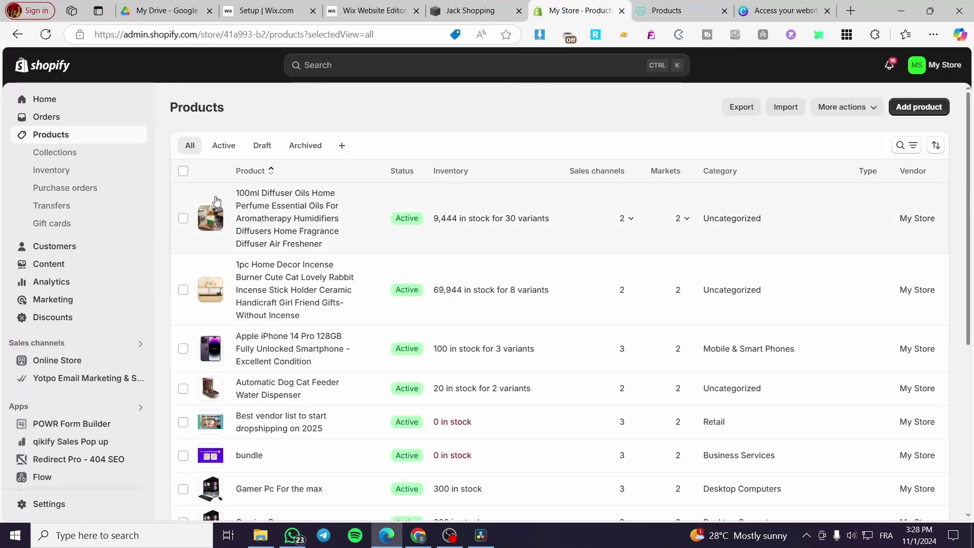
click(945, 108)
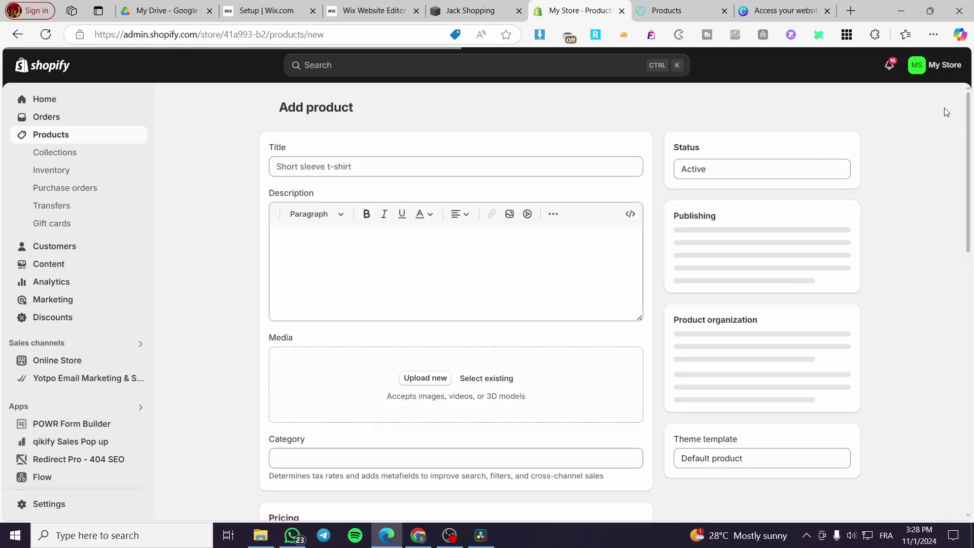
click(386, 164)
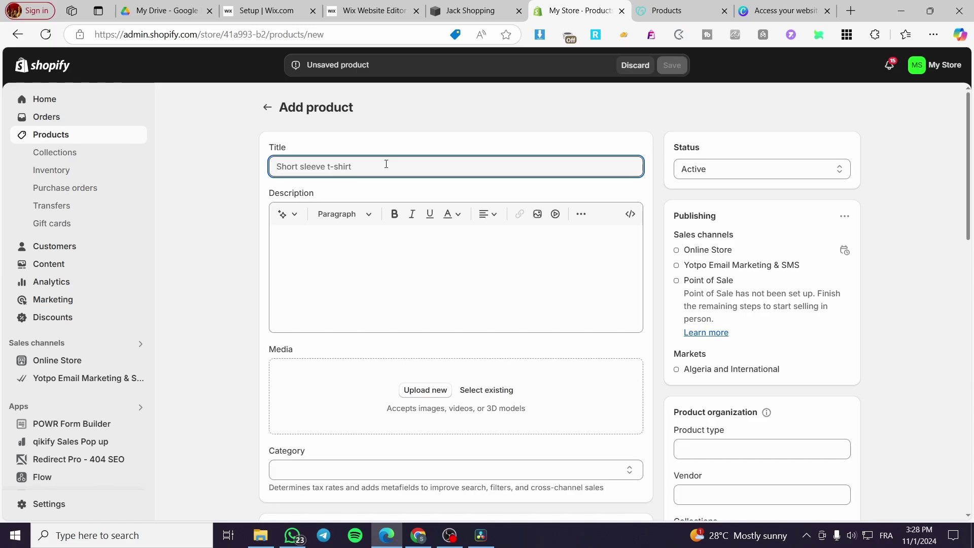
text(Wix Website template)
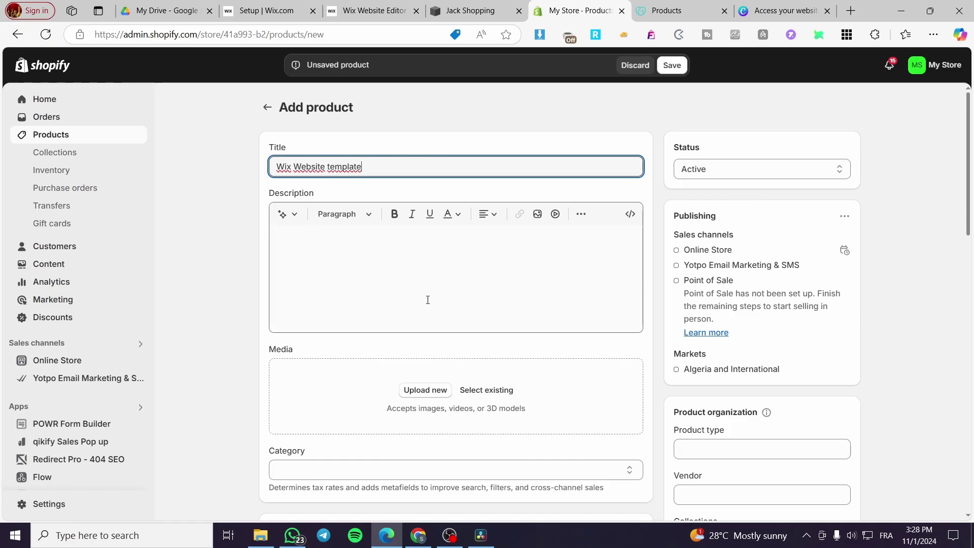
drag(389, 162, 167, 170)
key(ctrl+c)
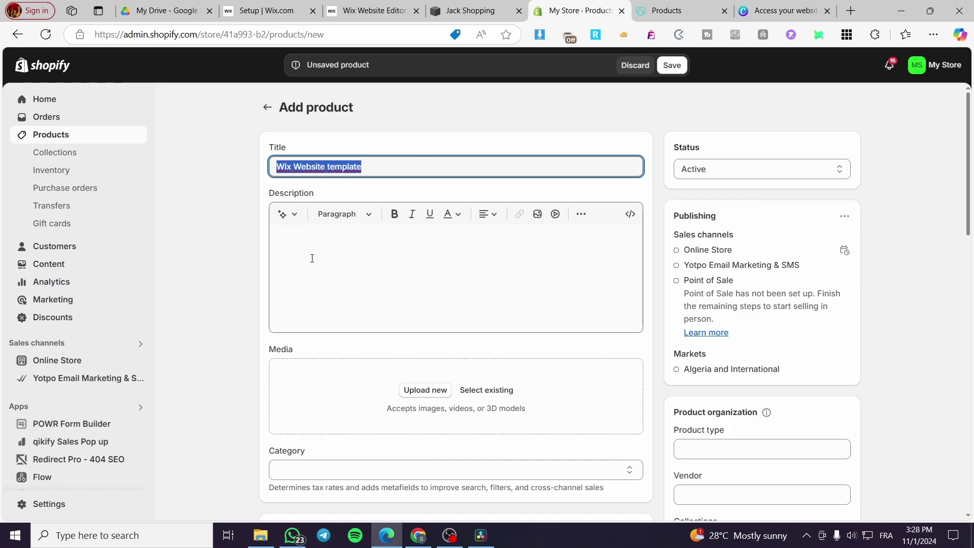
click(311, 257)
key(ctrl+v)
Step: Try to upload the website123 and "Untitled design (13)" images from Downloads as the product's media
click(432, 390)
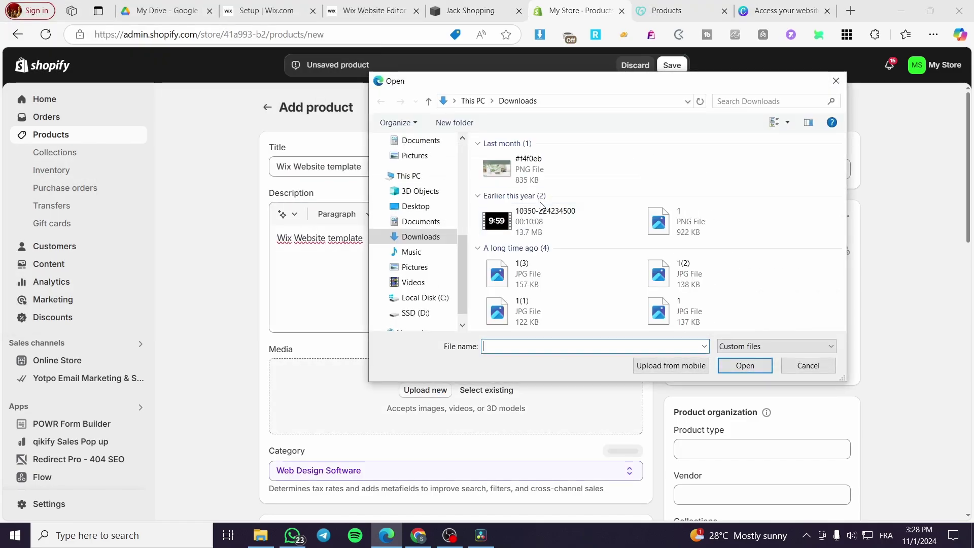
click(542, 181)
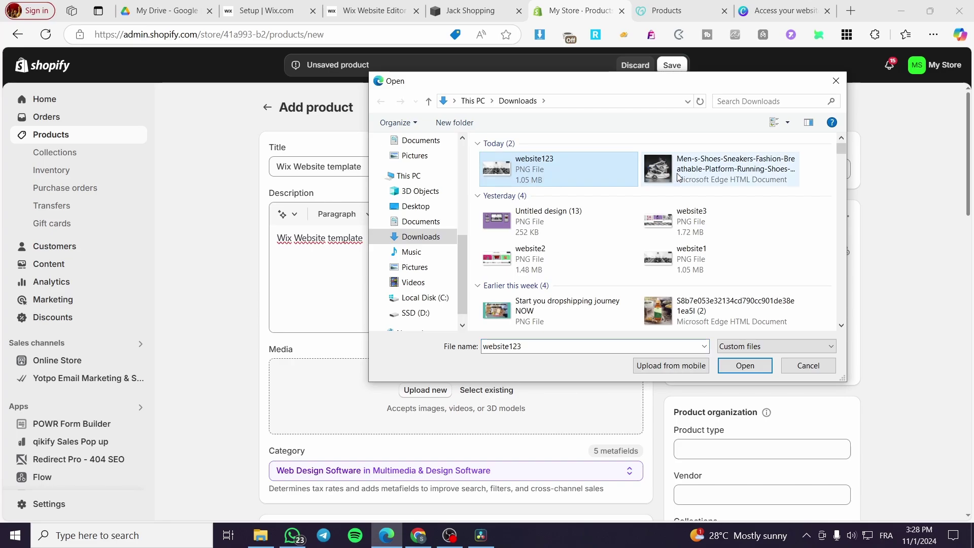
ctrl+click(536, 216)
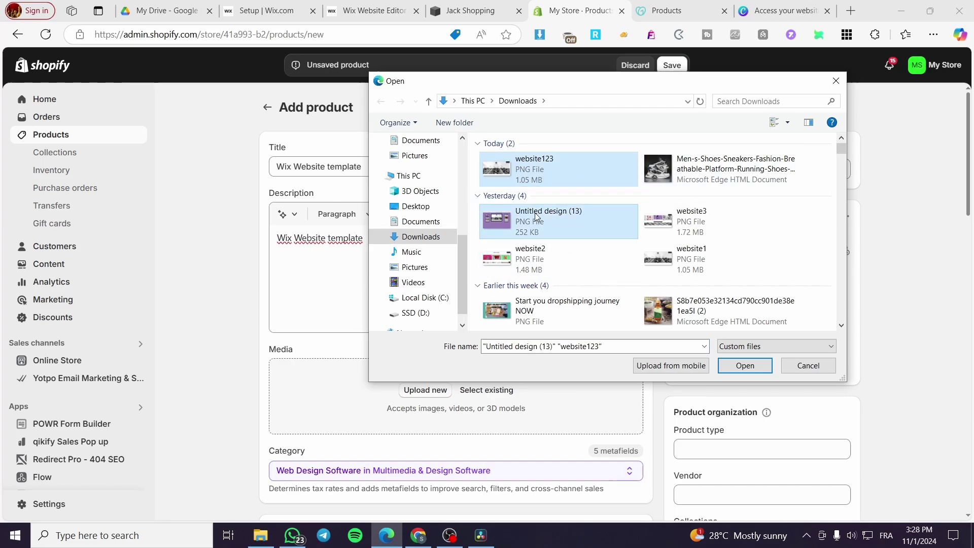
click(745, 365)
Step: Set the product's price to DZD 100 and mark it as not being a physical product
scroll(324, 428, down, 4)
click(324, 428)
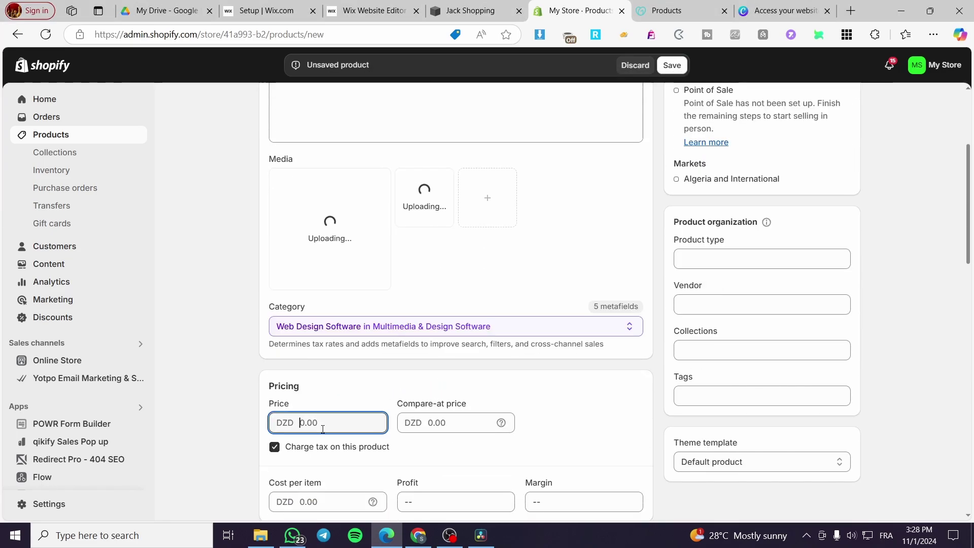
text(100)
click(252, 355)
scroll(431, 341, down, 9)
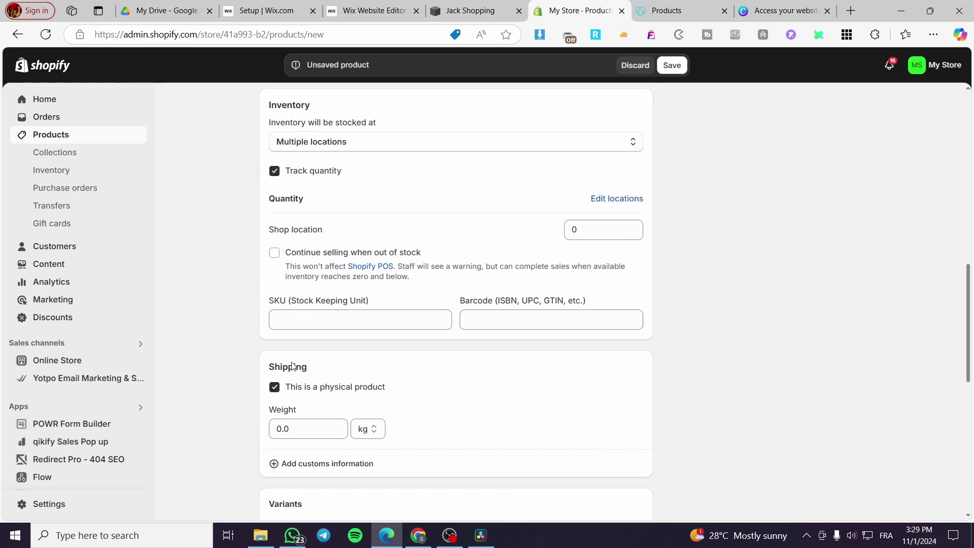
click(282, 387)
Step: Save the new product, continuing without the media that is still uploading
scroll(384, 330, up, 15)
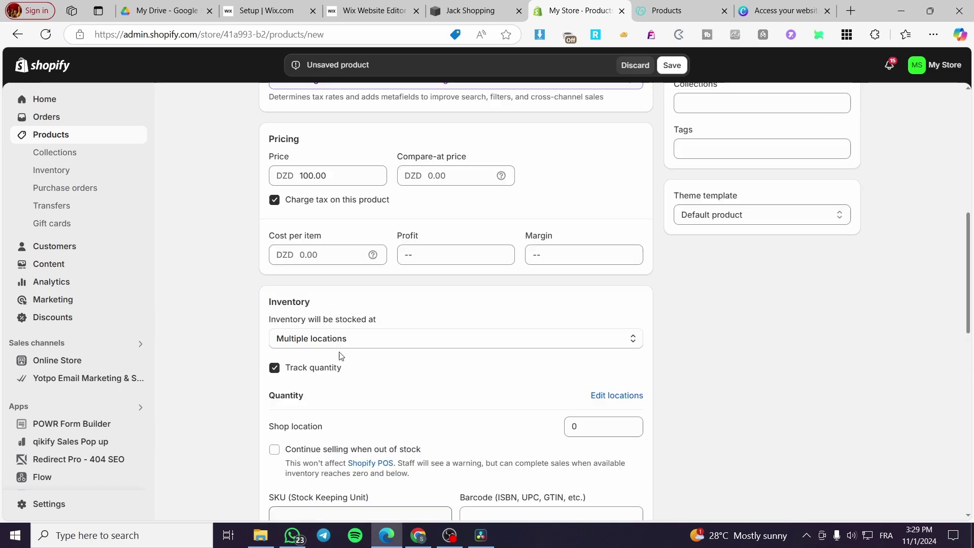
click(672, 65)
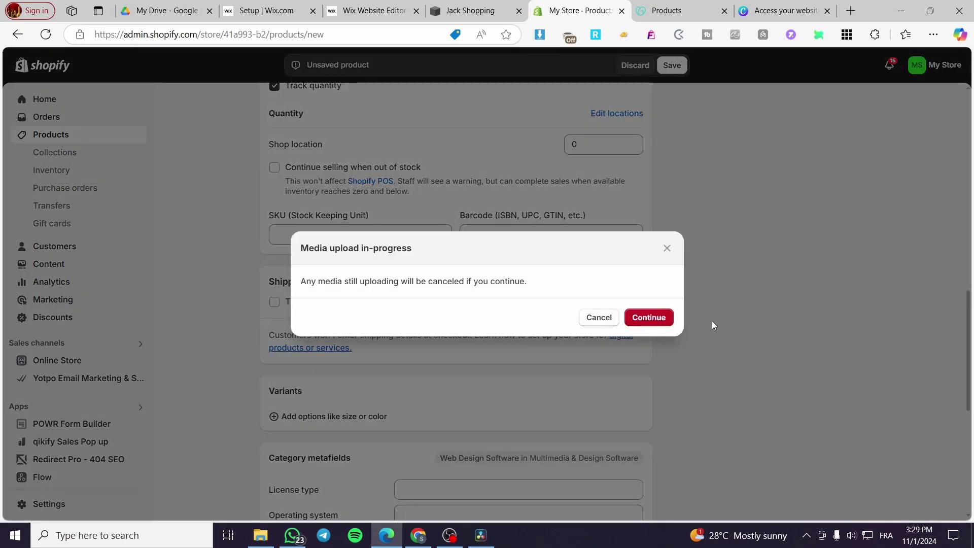
click(654, 318)
scroll(756, 269, up, 10)
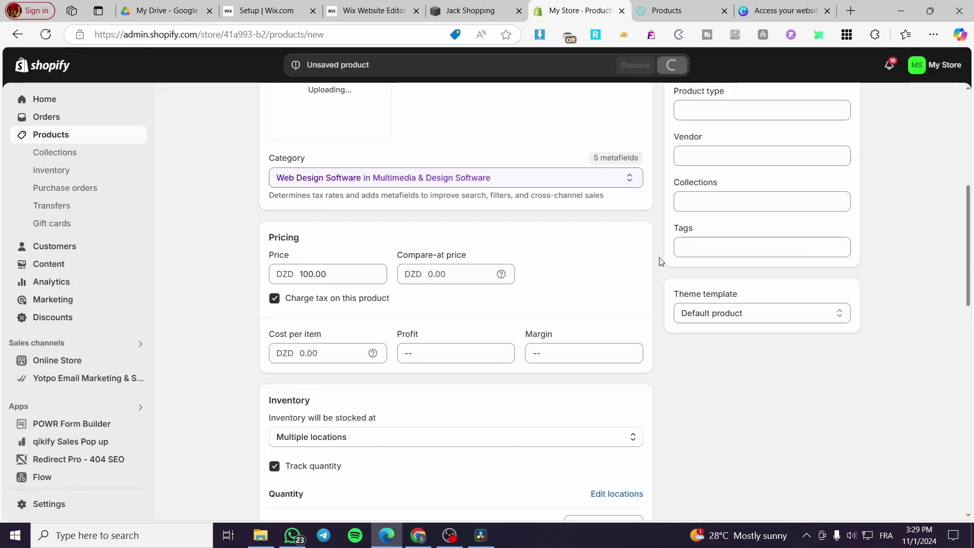
scroll(428, 330, up, 2)
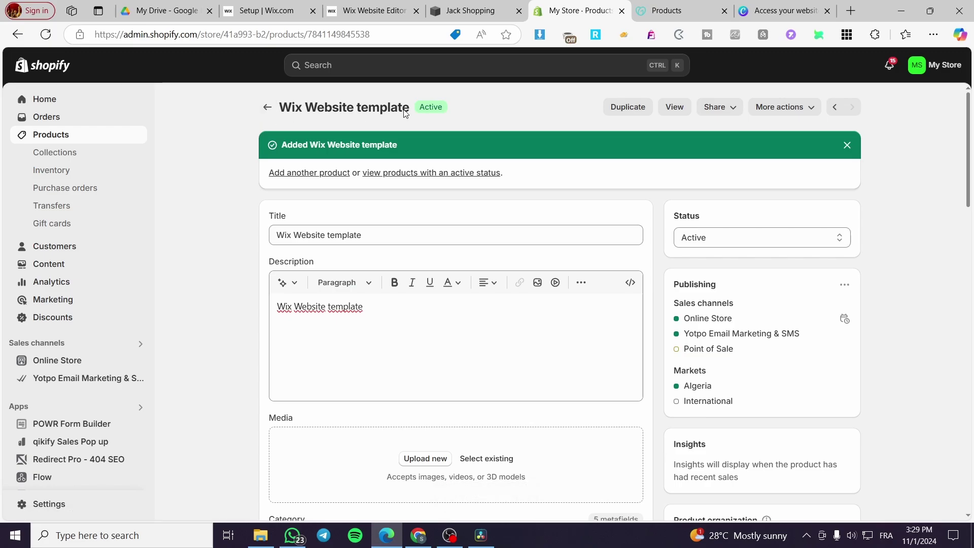
Step: Add the "Access your website here" PDF from Downloads as the Wix Website template product's digital file
click(780, 108)
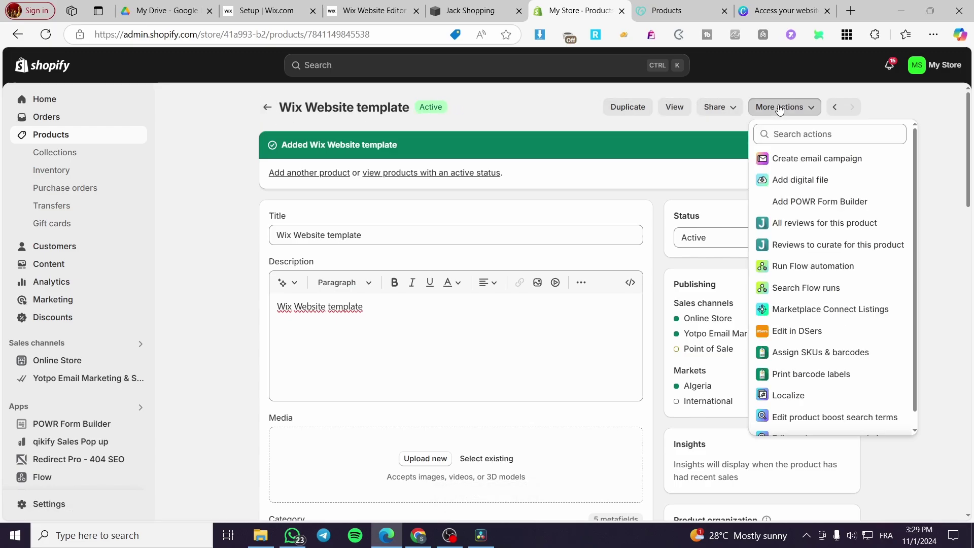
click(811, 183)
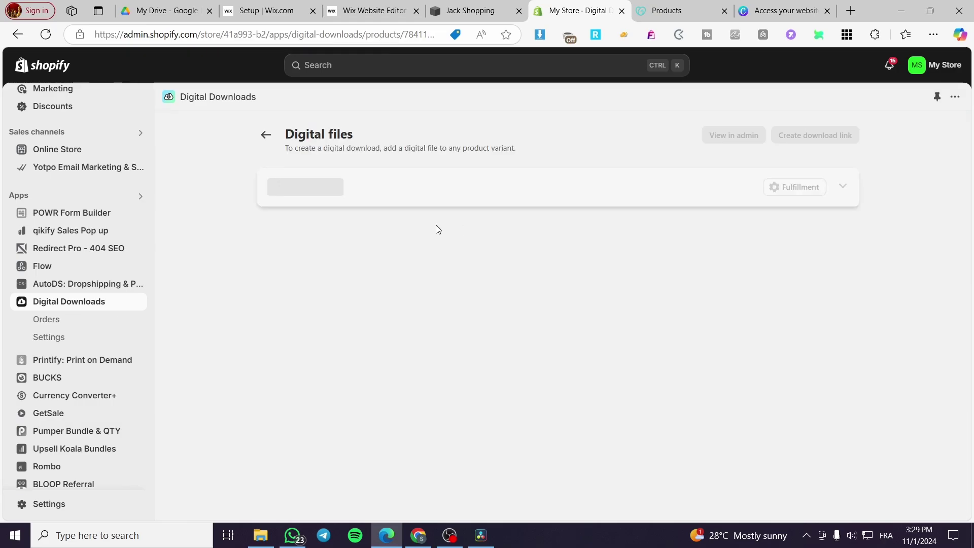
click(578, 264)
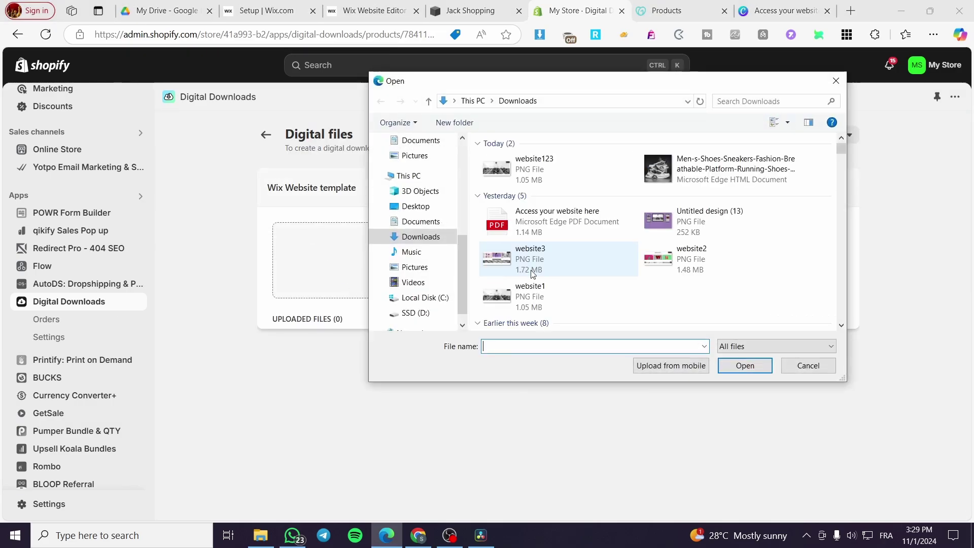
click(557, 227)
double_click(557, 227)
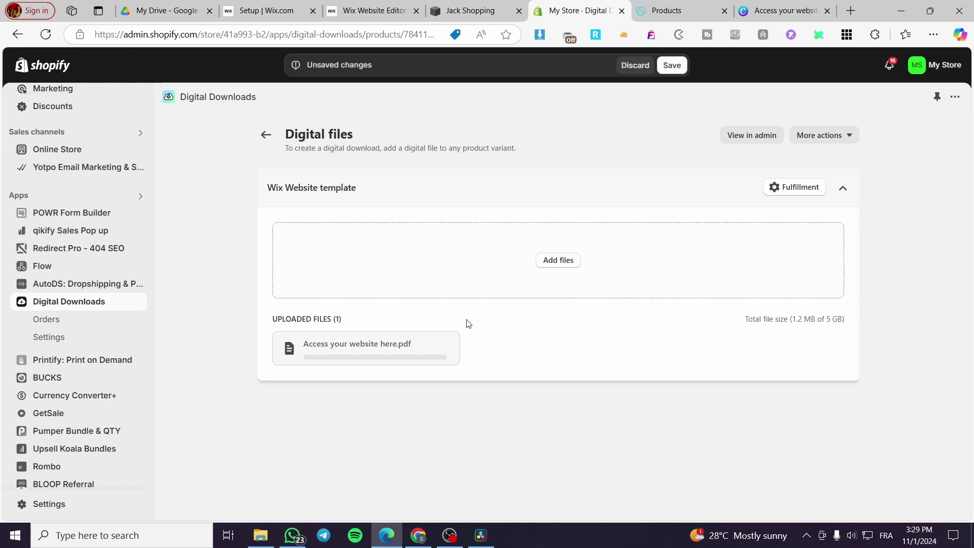
Step: Try to save the Wix Website template's digital file, and close the Shopify and Jack Shopping tabs
click(667, 71)
click(659, 318)
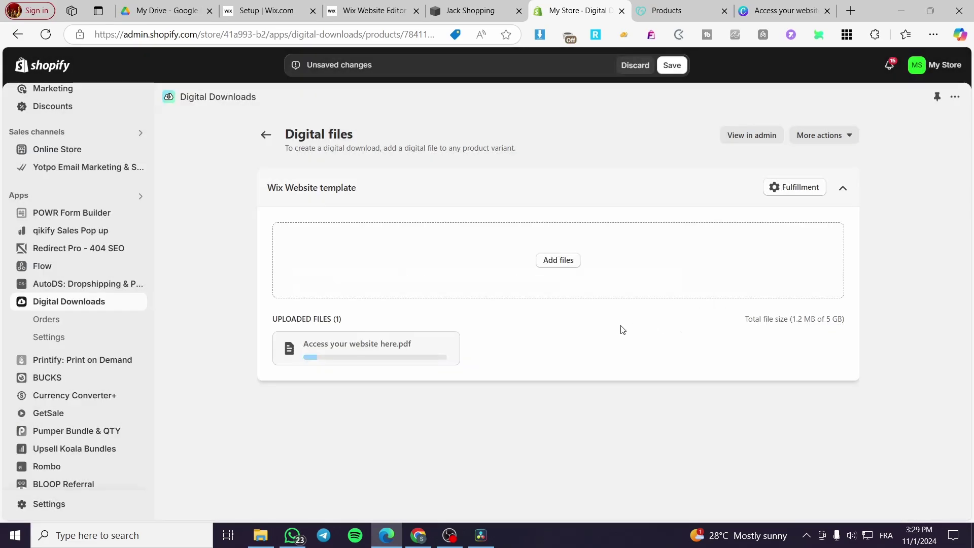
click(621, 11)
click(543, 109)
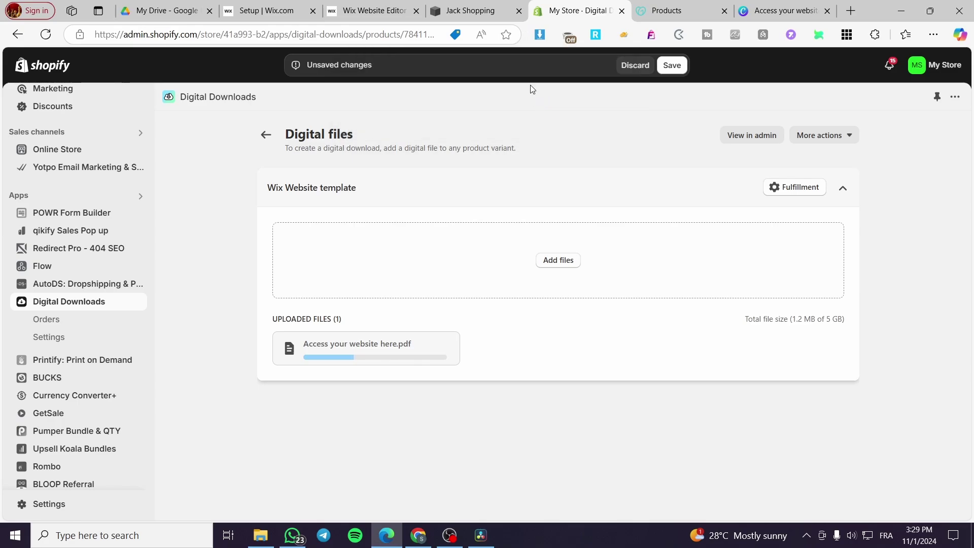
click(587, 11)
click(512, 11)
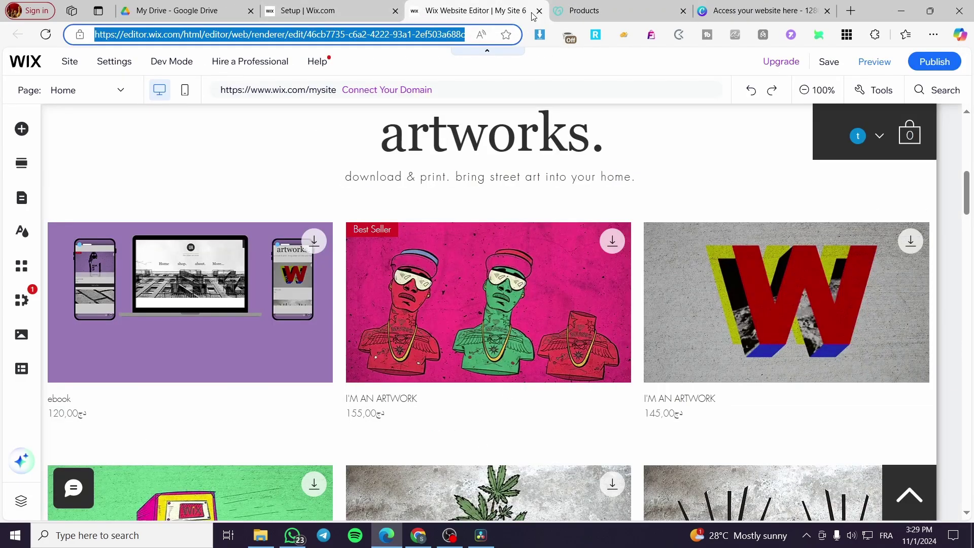
Step: Switch to the Wix dashboard of My Site 6 and open the site's settings
click(341, 6)
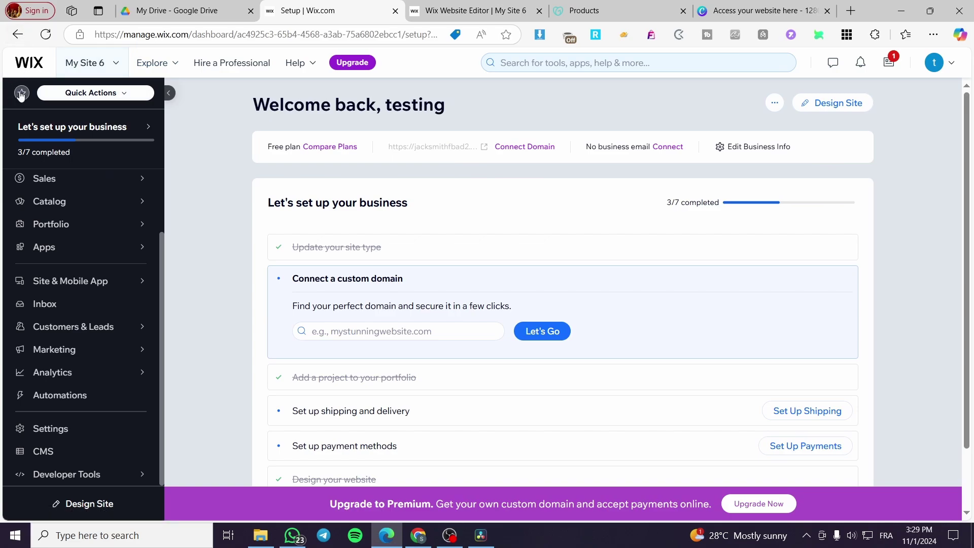
mouse_move(113, 256)
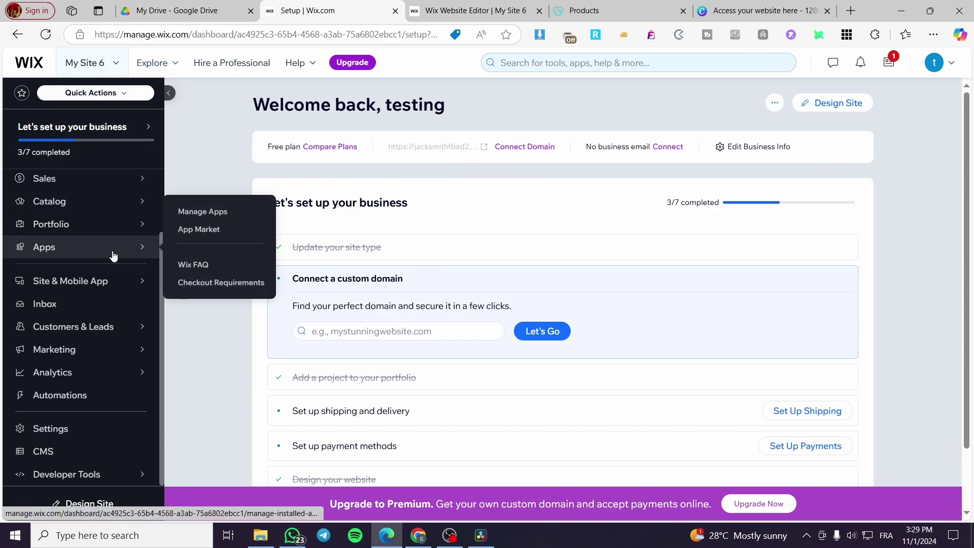
click(40, 430)
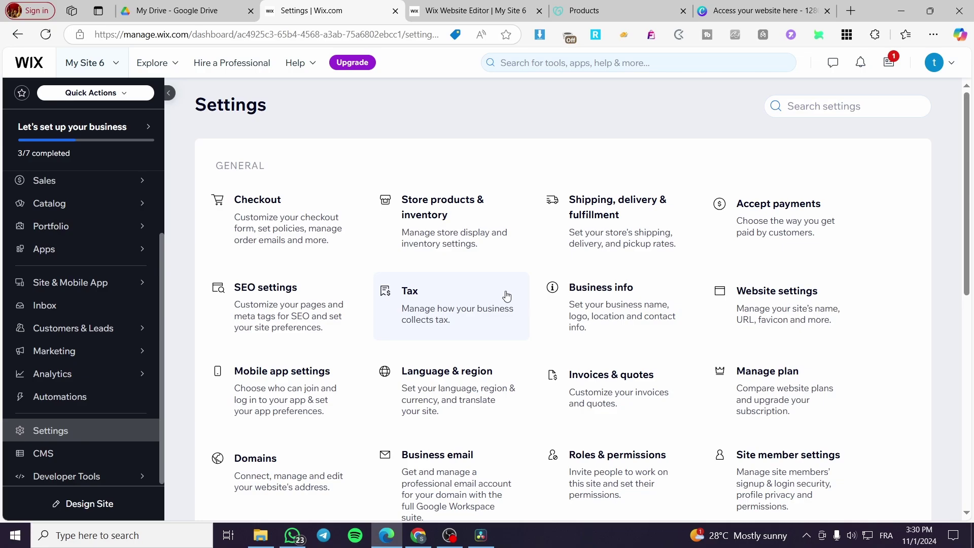
Step: Search the site settings for "owner" and open Roles & Permissions
click(807, 106)
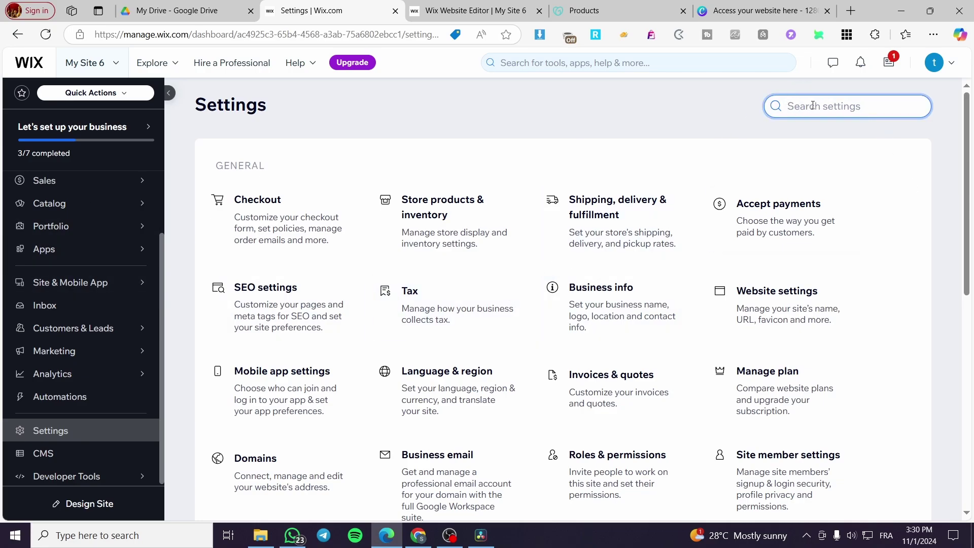
text(owners)
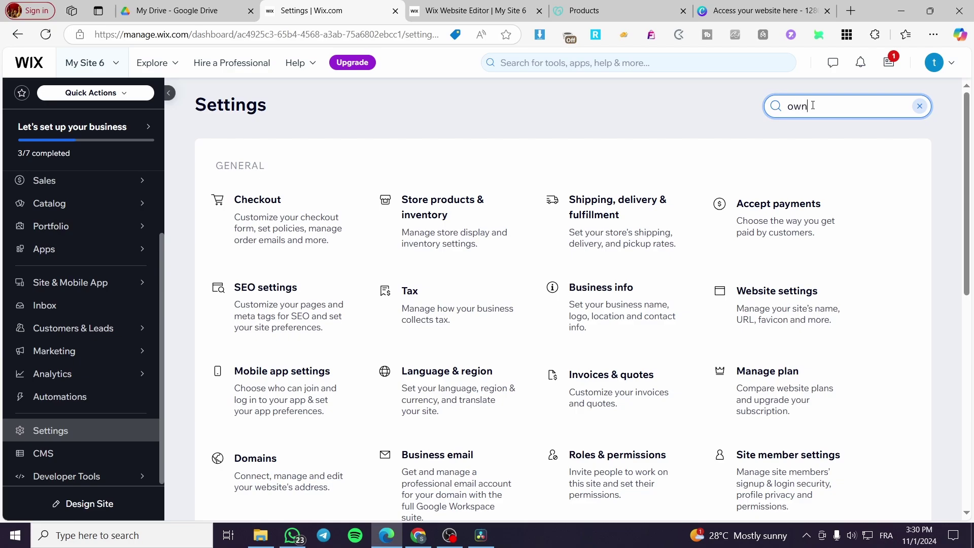
text(hip)
key(BackSpace)
key(BackSpace)
key(BackSpace)
key(BackSpace)
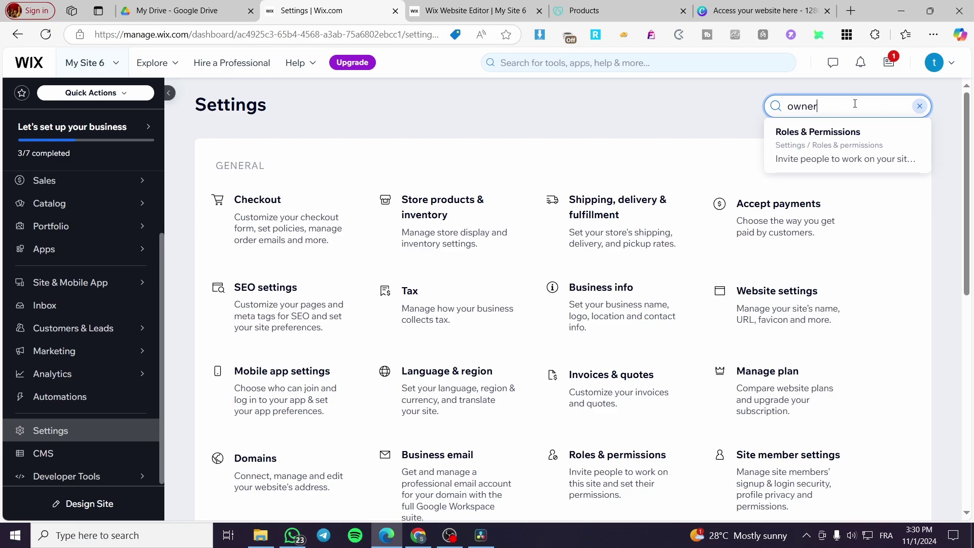
click(891, 109)
click(876, 150)
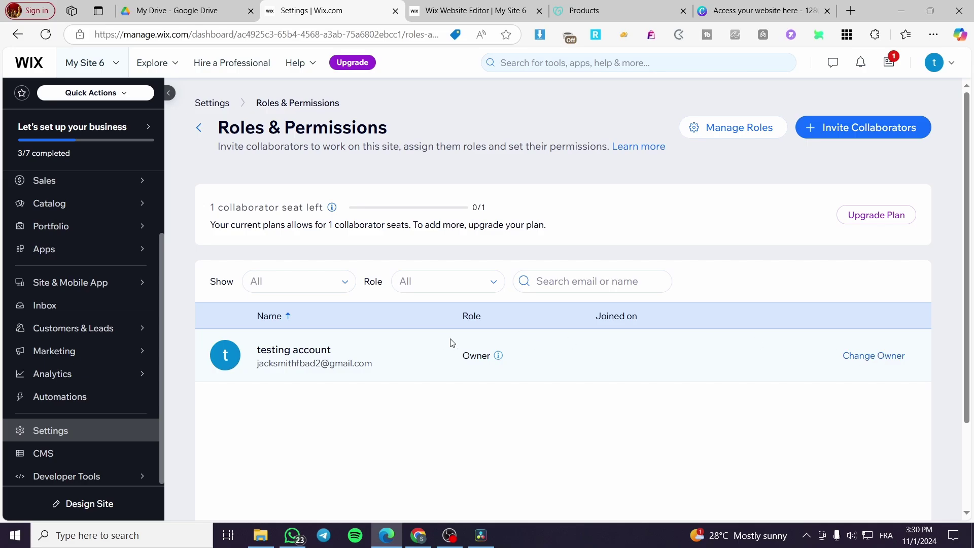
Step: View the form for transferring My Site 6 to a new owner, and close it without entering an email address
click(856, 357)
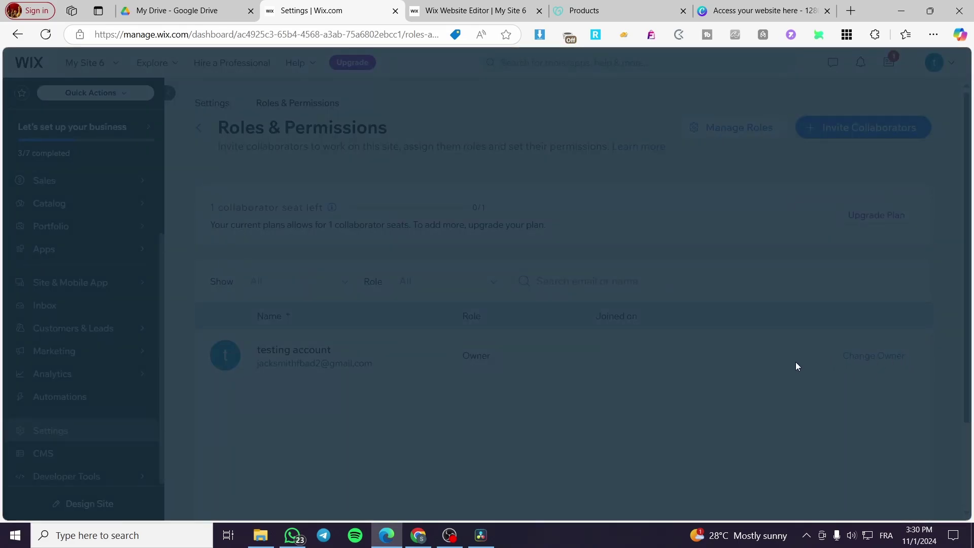
click(400, 330)
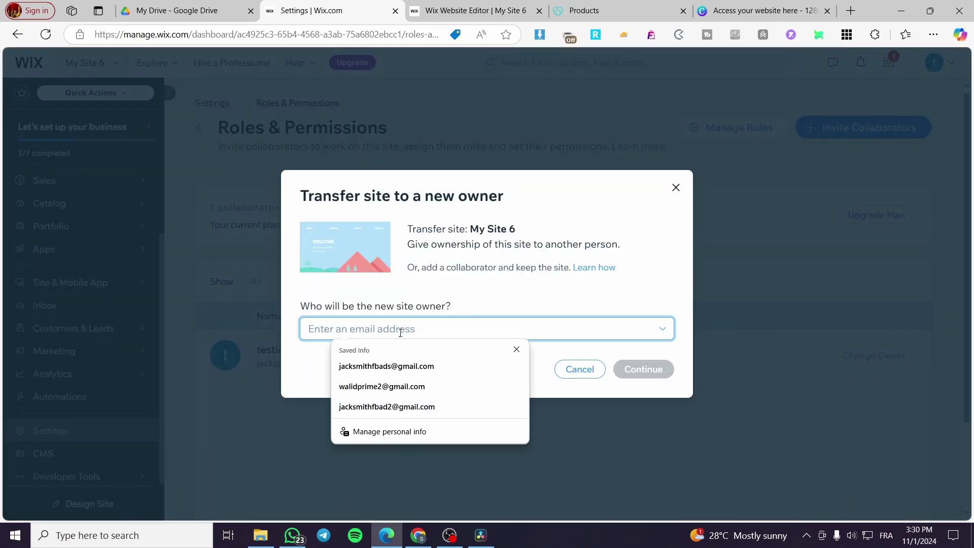
click(517, 349)
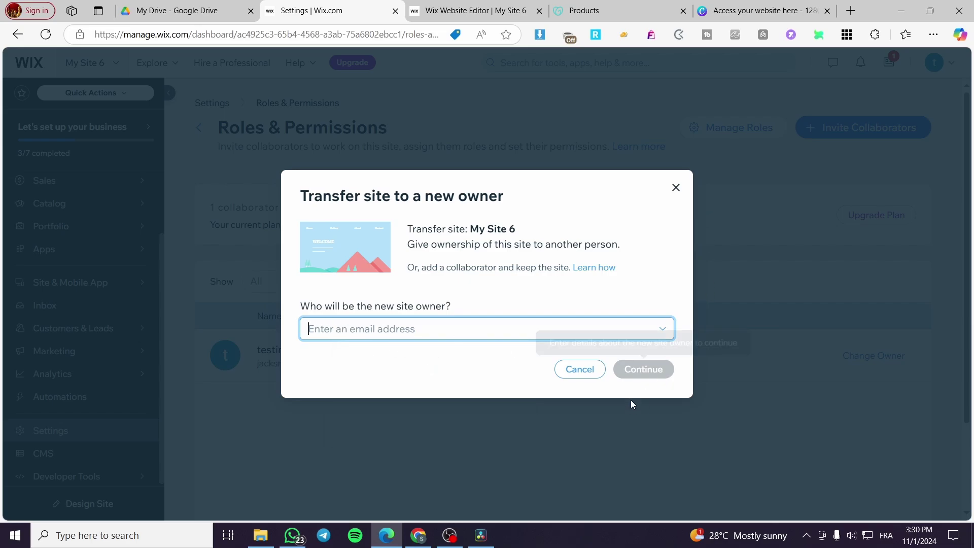
click(676, 189)
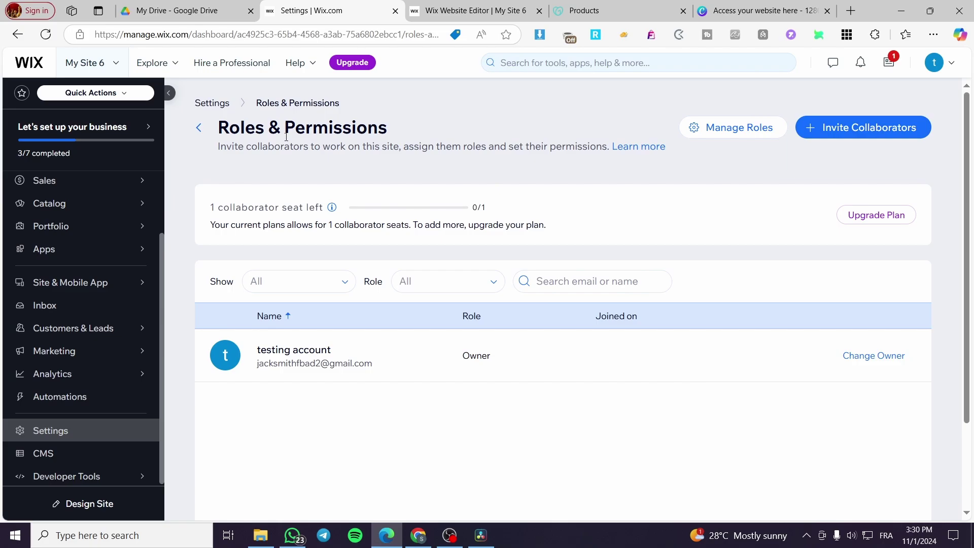